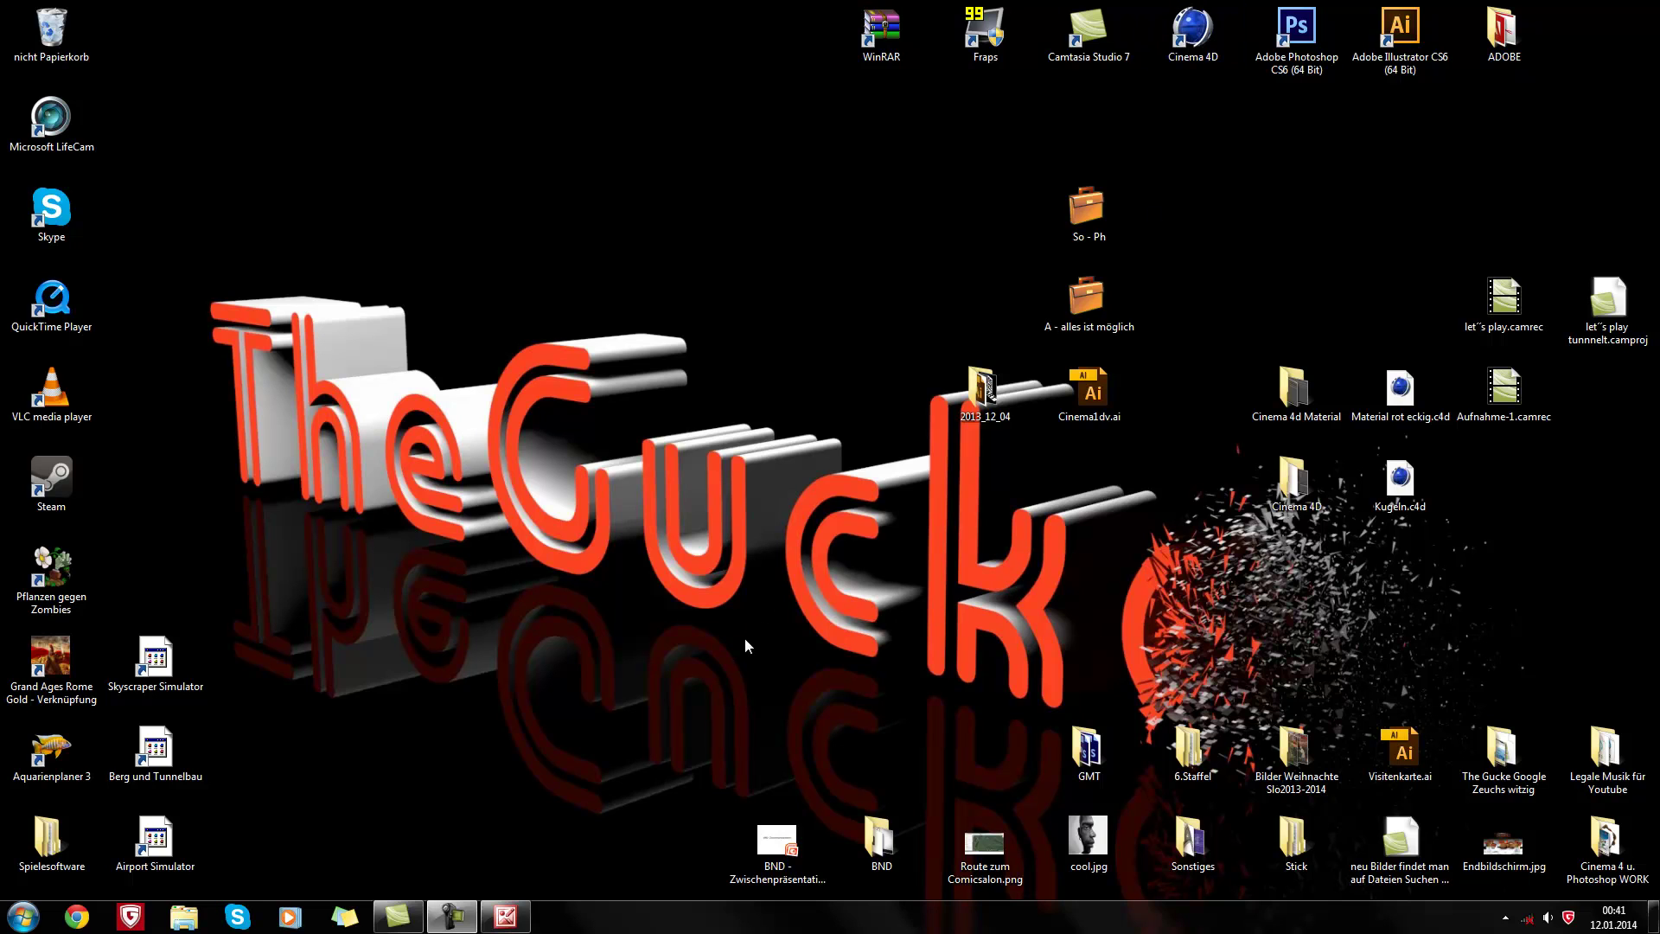
Step: Restore the Picture Manager window showing the 'Rotes Material klötze.jpg' red sphere render
left_click(506, 916)
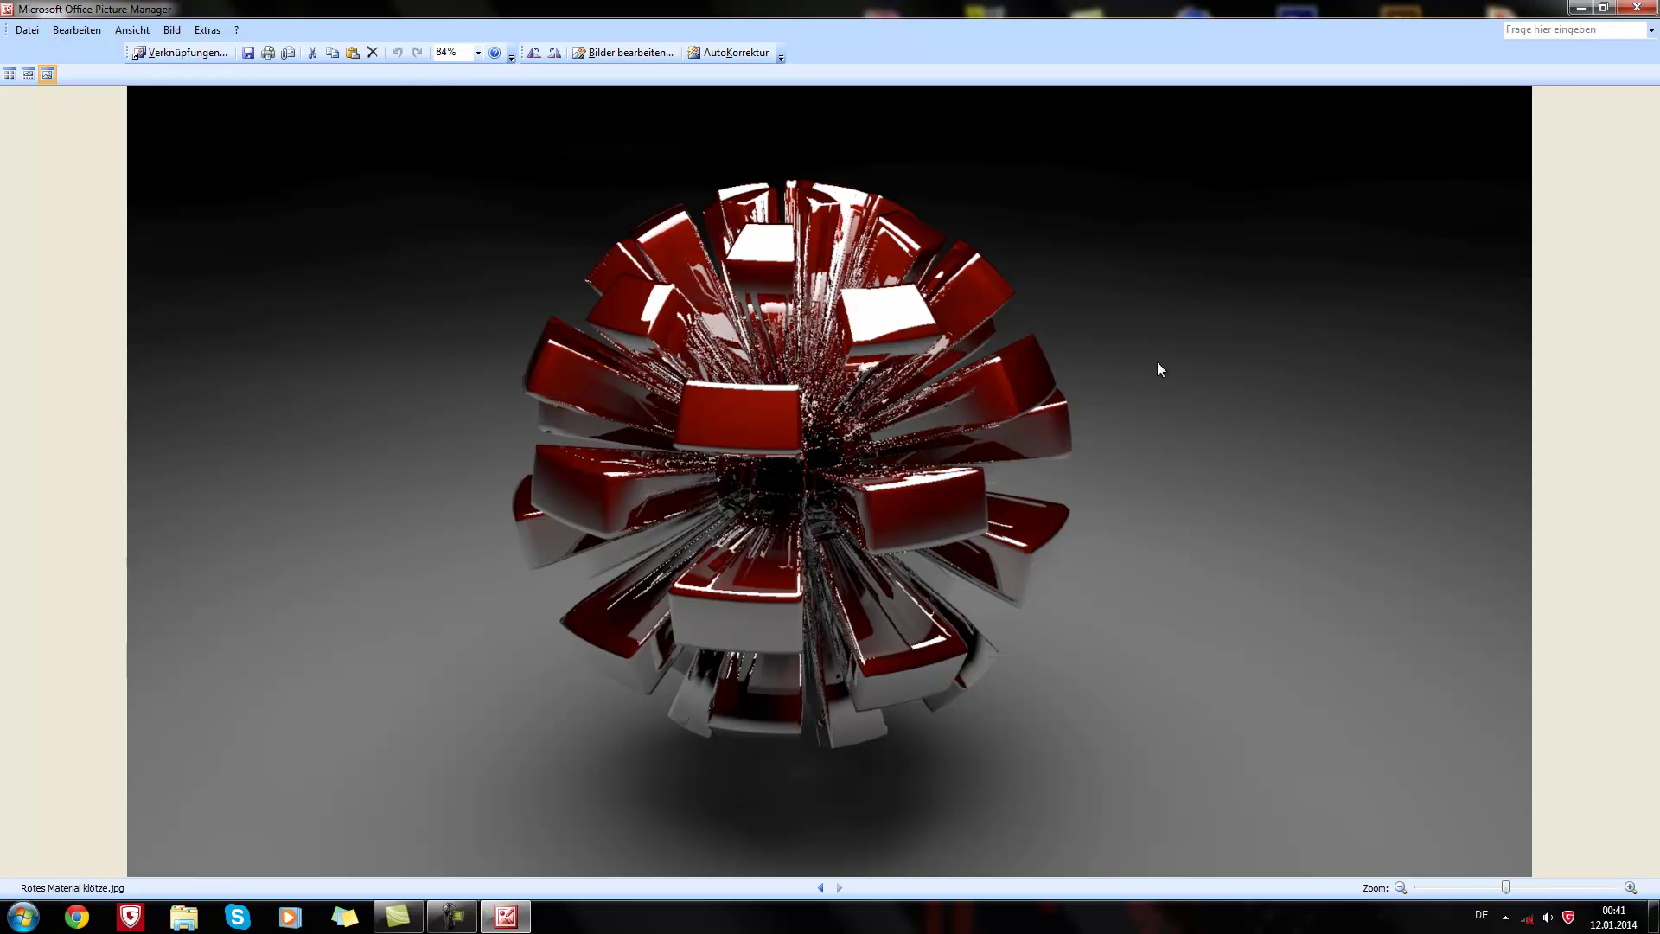
Step: Close the 'Rotes Material klötze.jpg' reference render so the desktop shows
left_click(1641, 9)
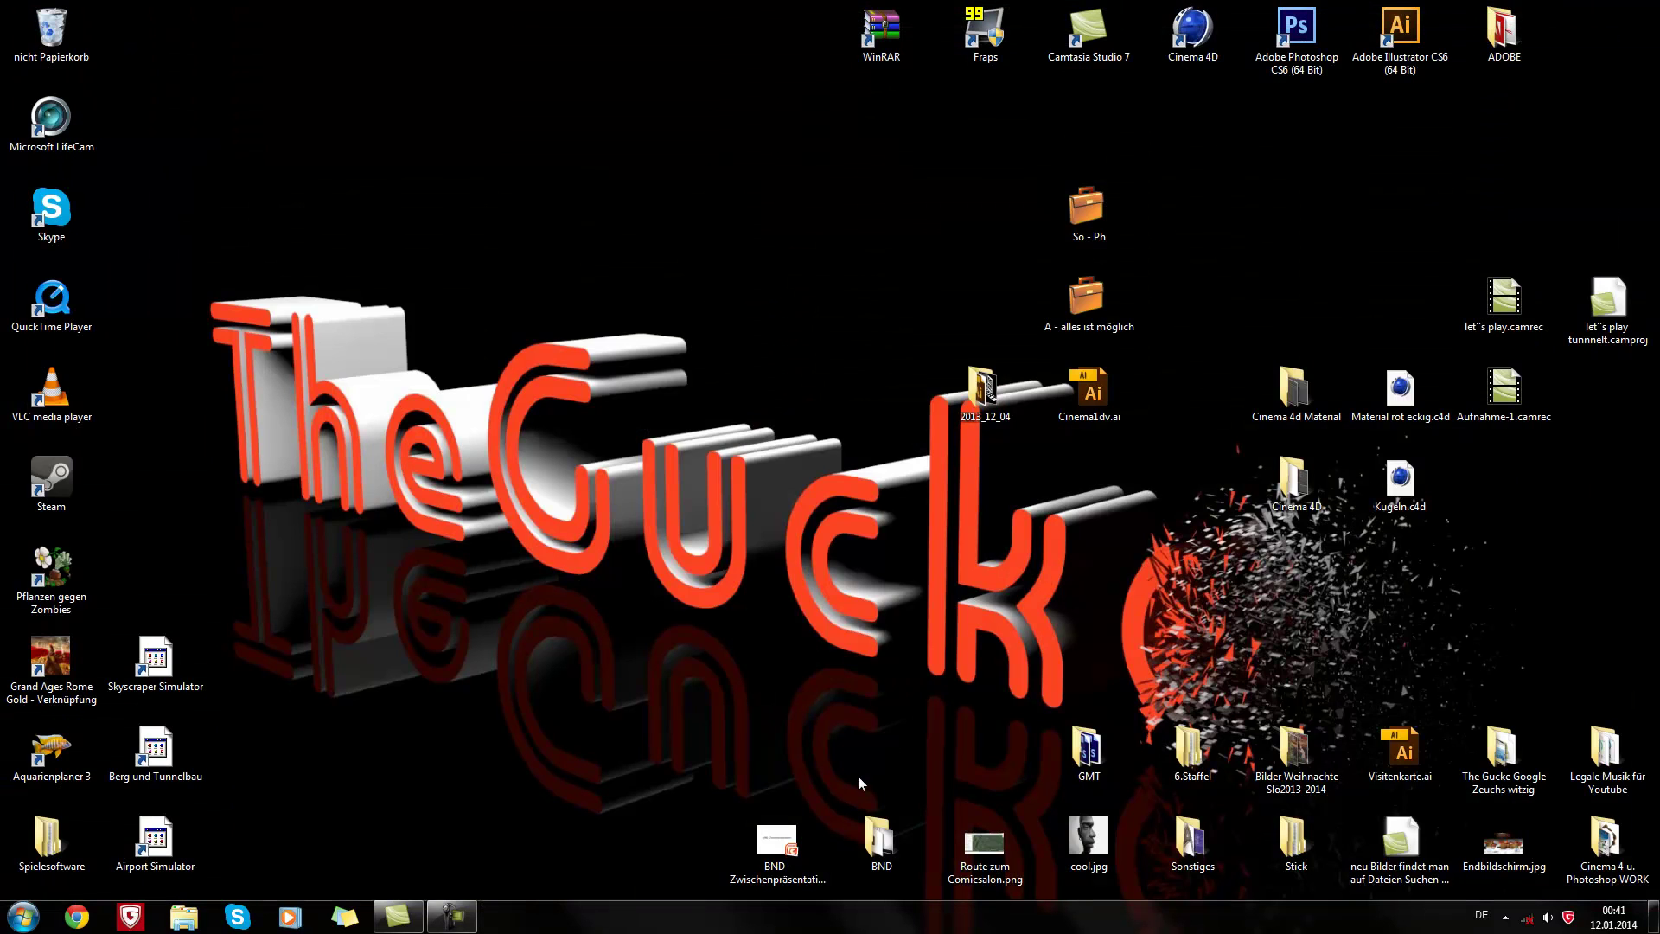
Step: Launch Cinema 4D and add a Boden floor object to the new scene
double_click(1193, 31)
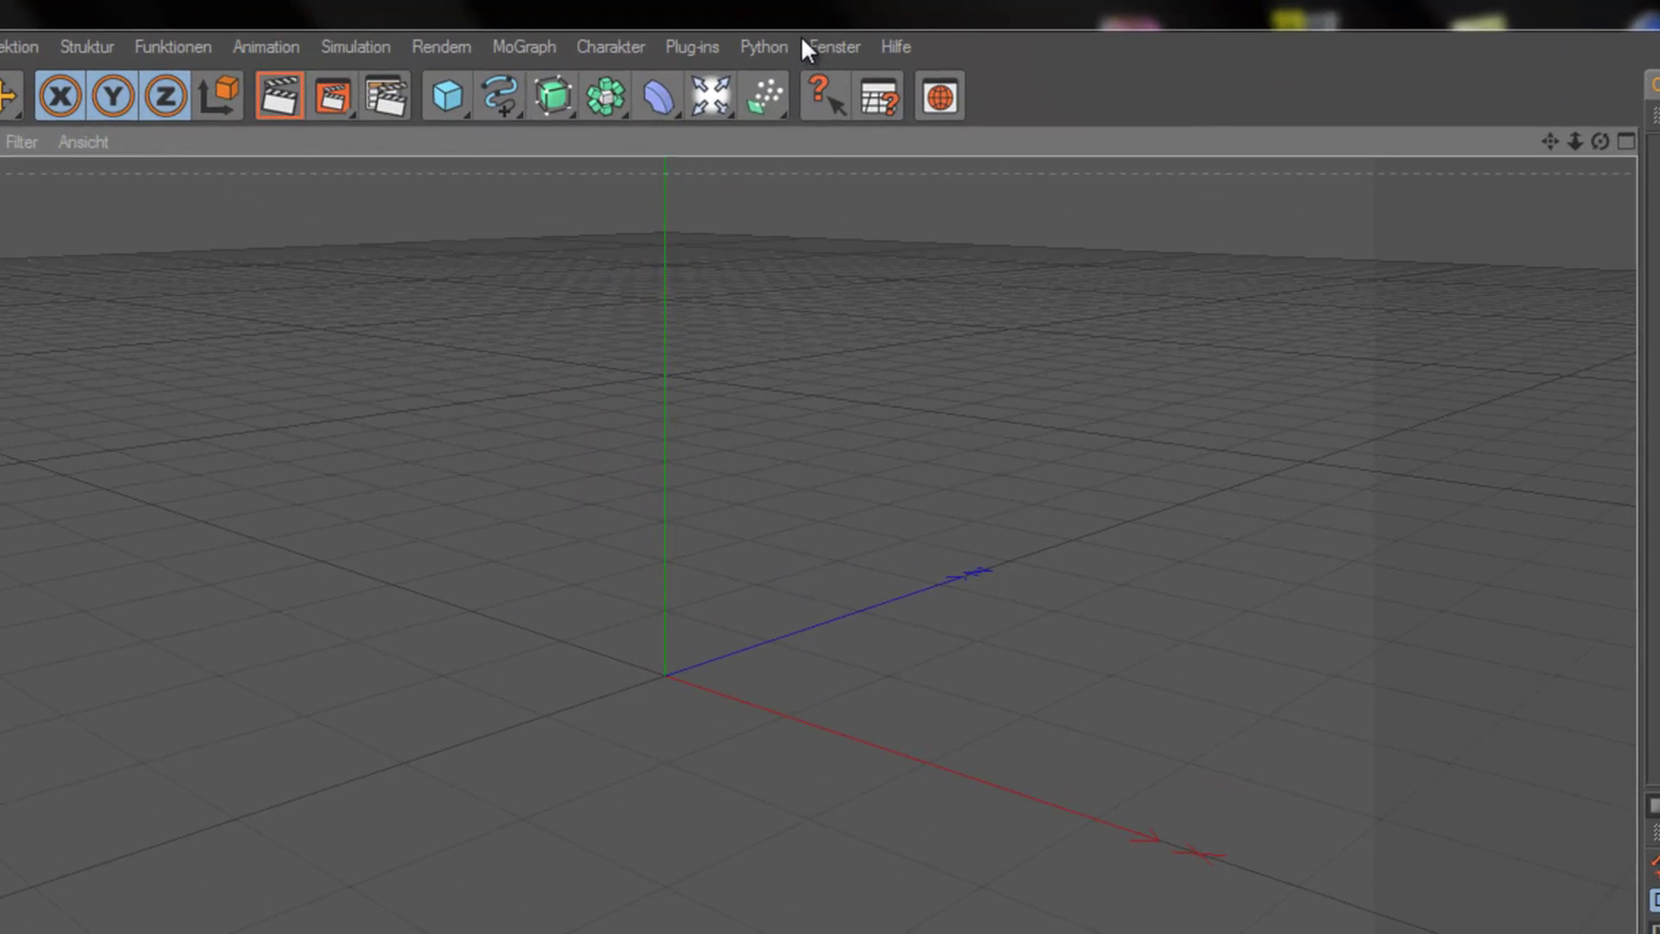
left_click(718, 86)
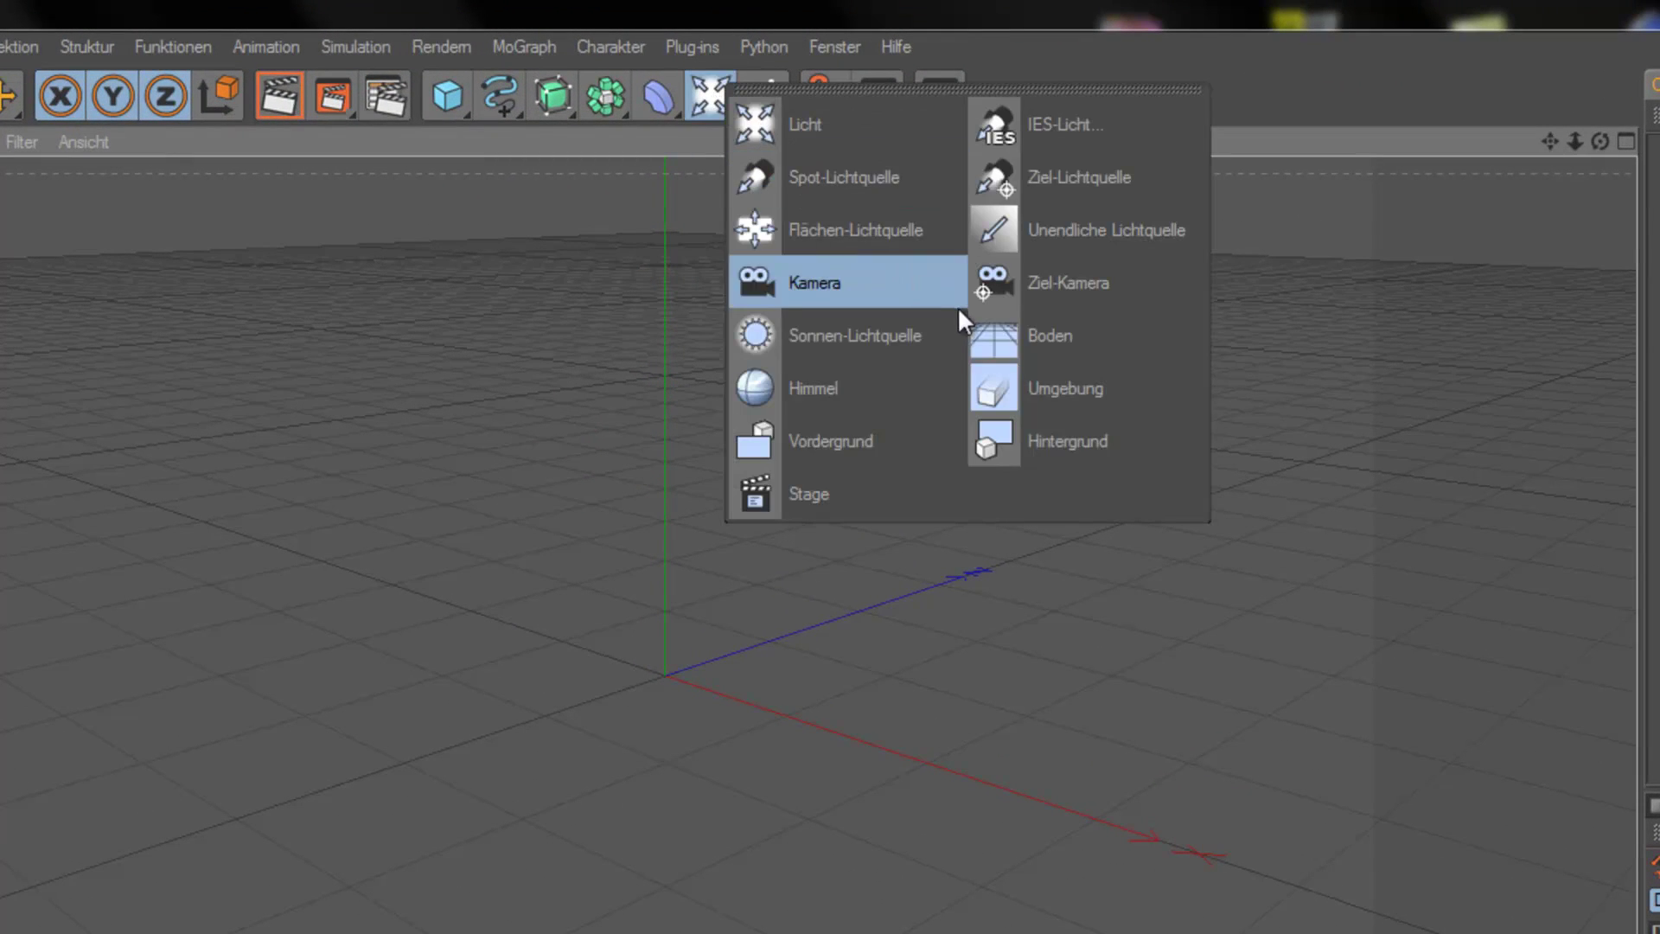
left_click(1056, 335)
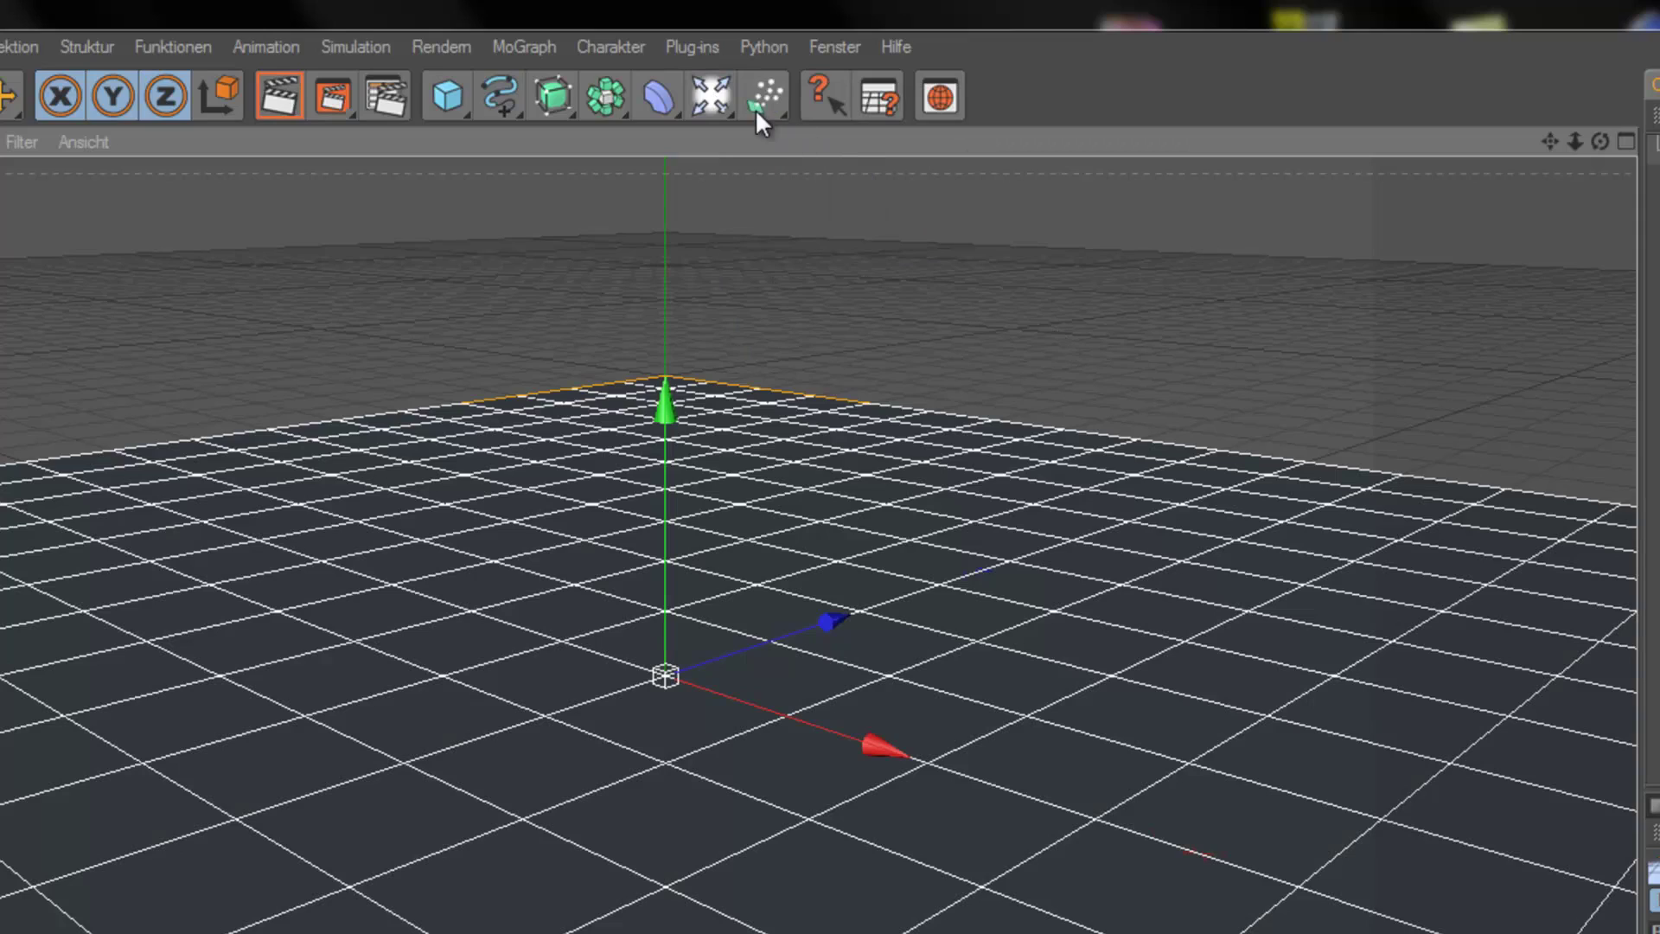
left_click(723, 91)
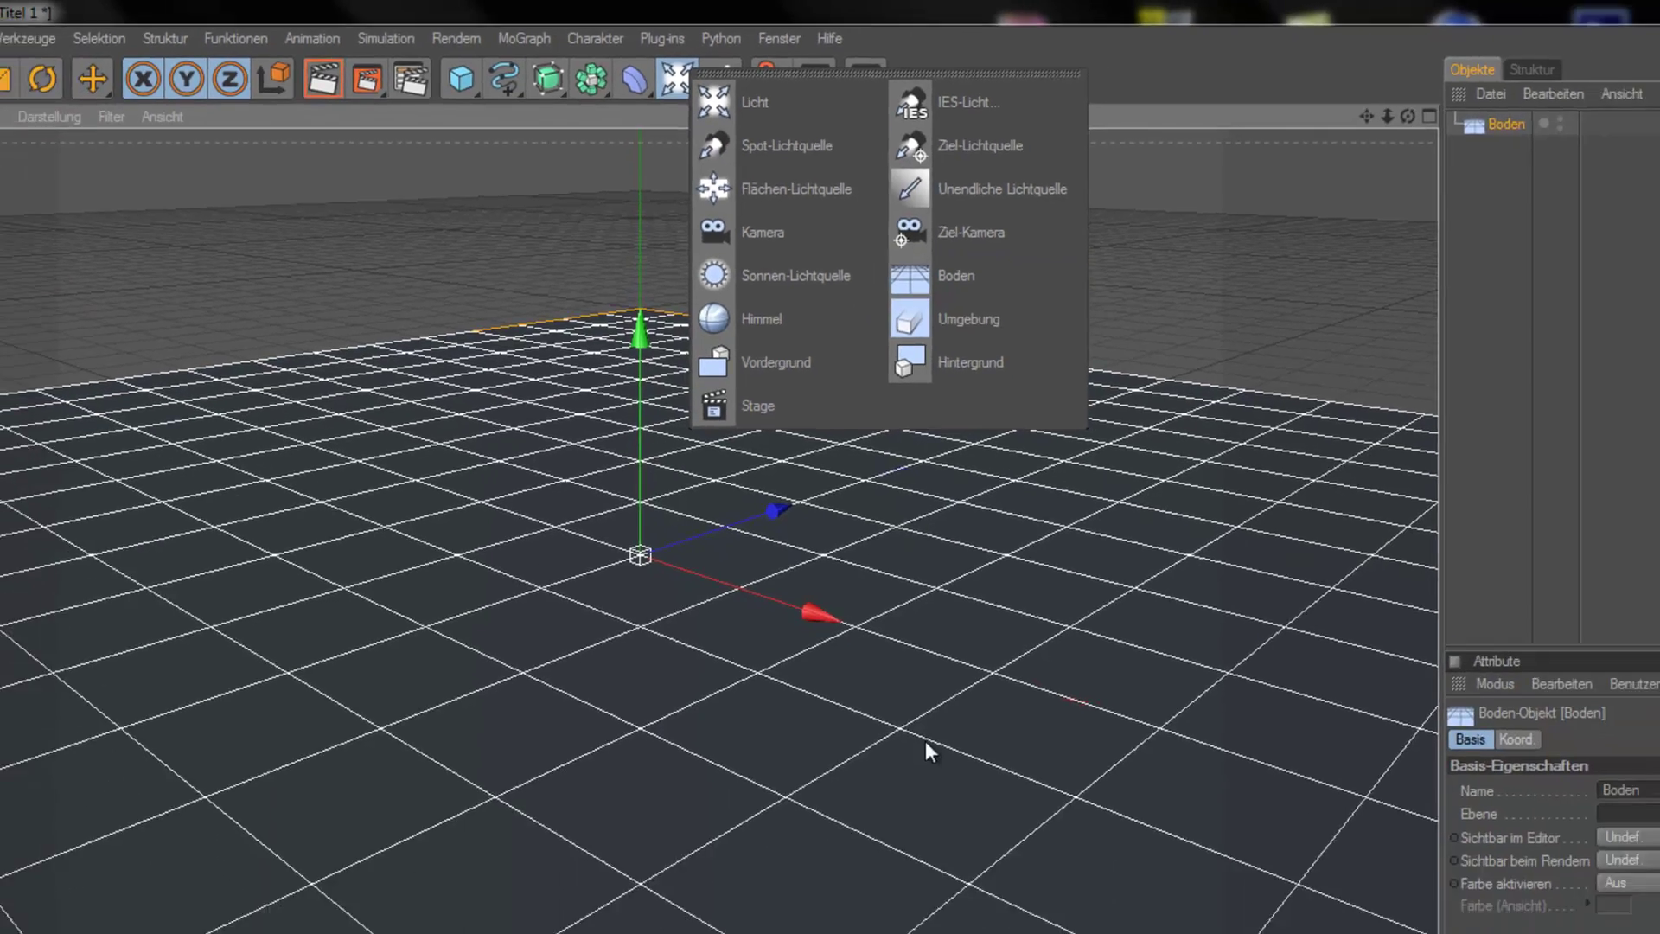
left_click(925, 740)
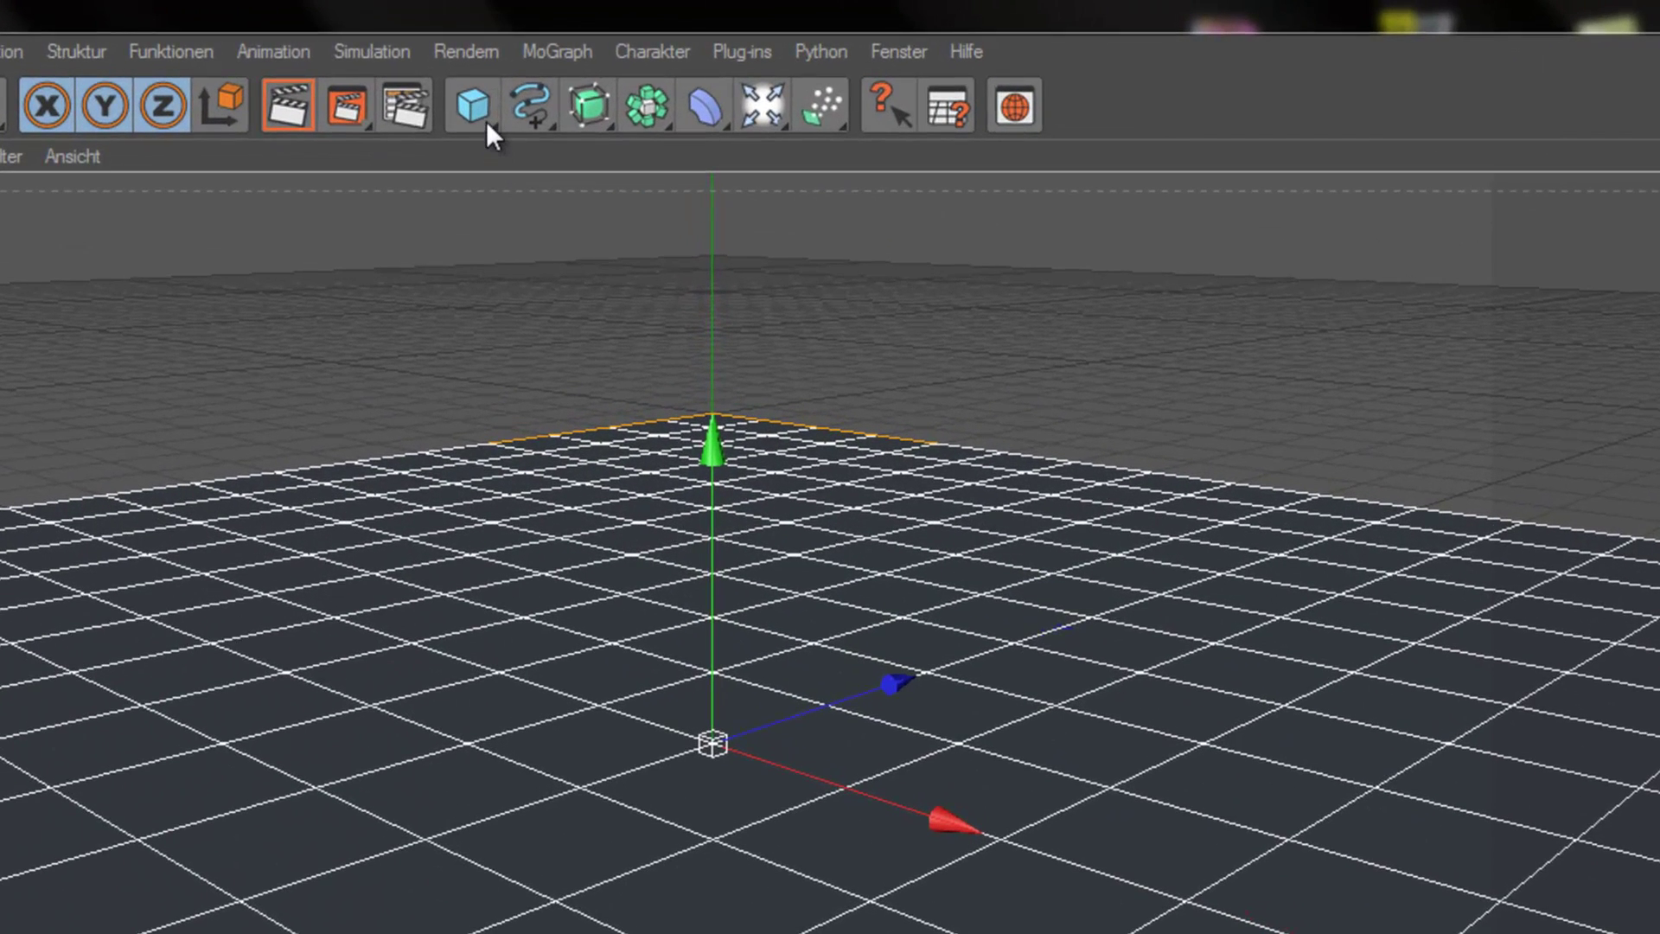
Step: Add a Kugel sphere of radius 100 cm and raise it to Y 115.321 cm
left_click(486, 119)
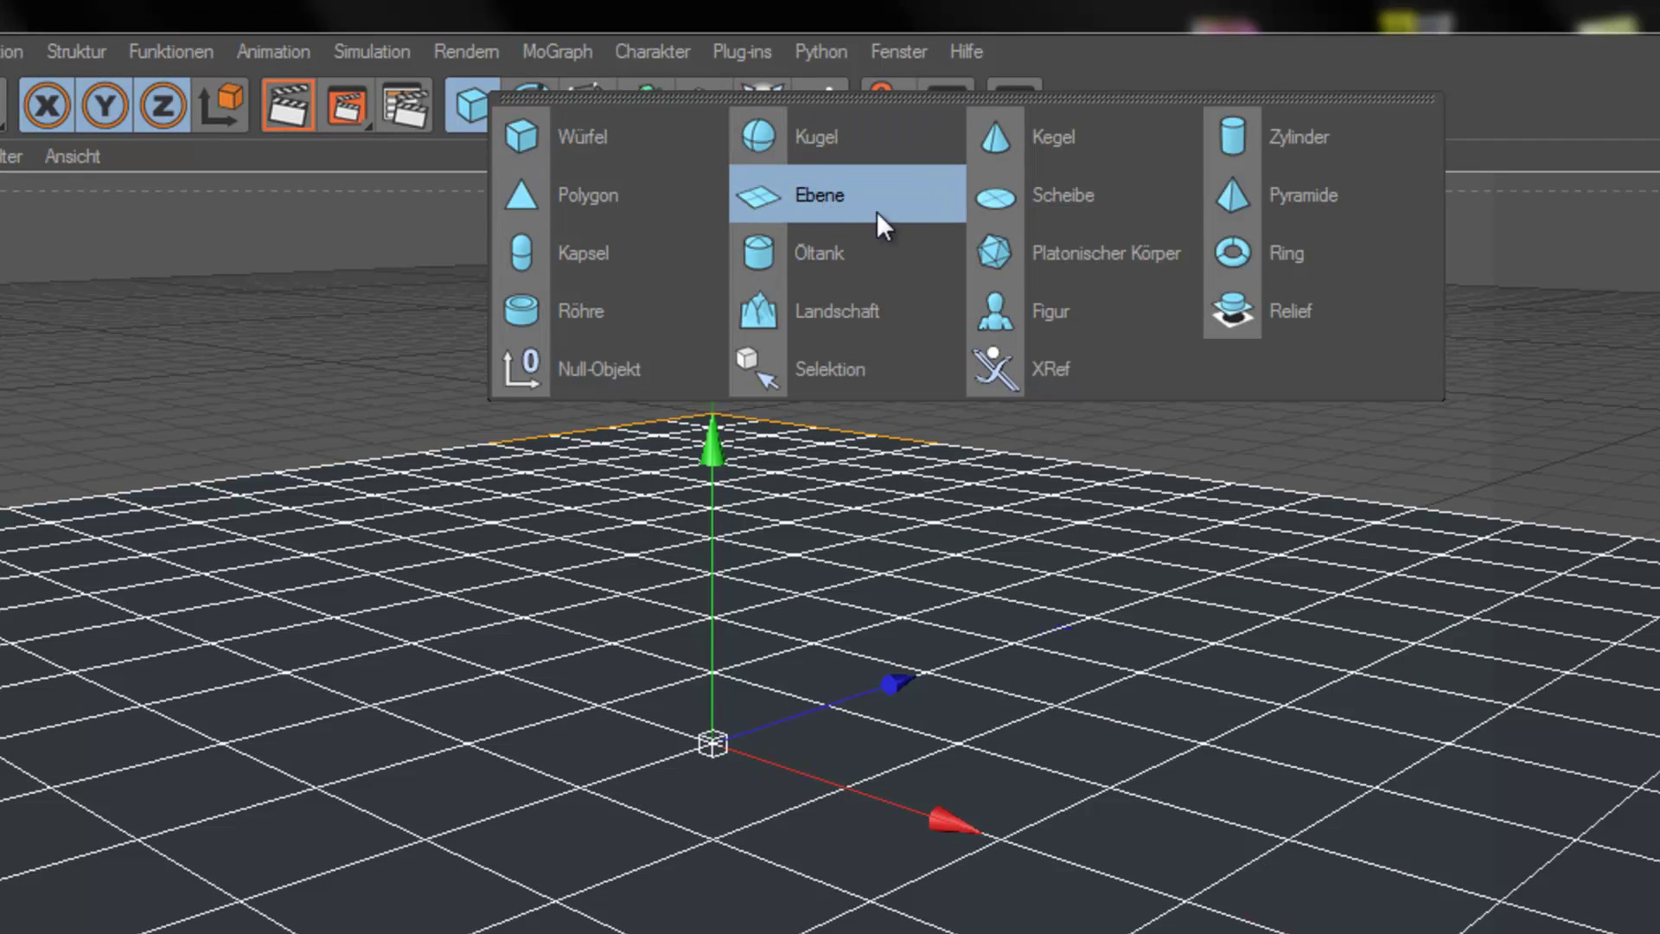
left_click(817, 149)
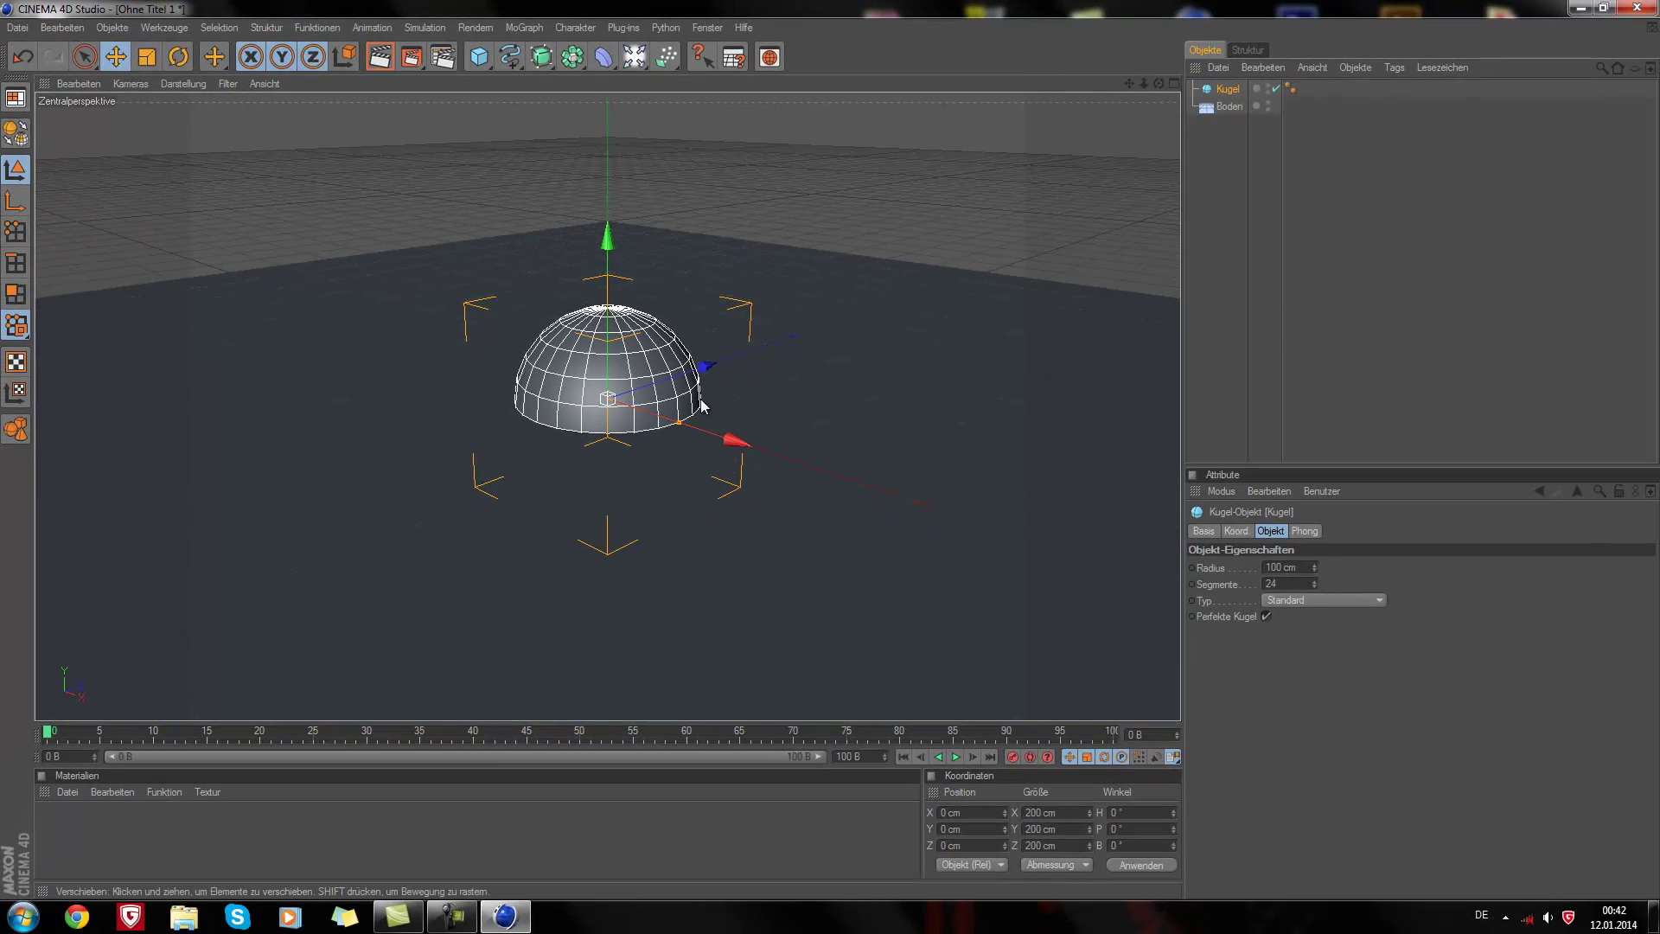
left_click_drag(608, 235, 830, 450)
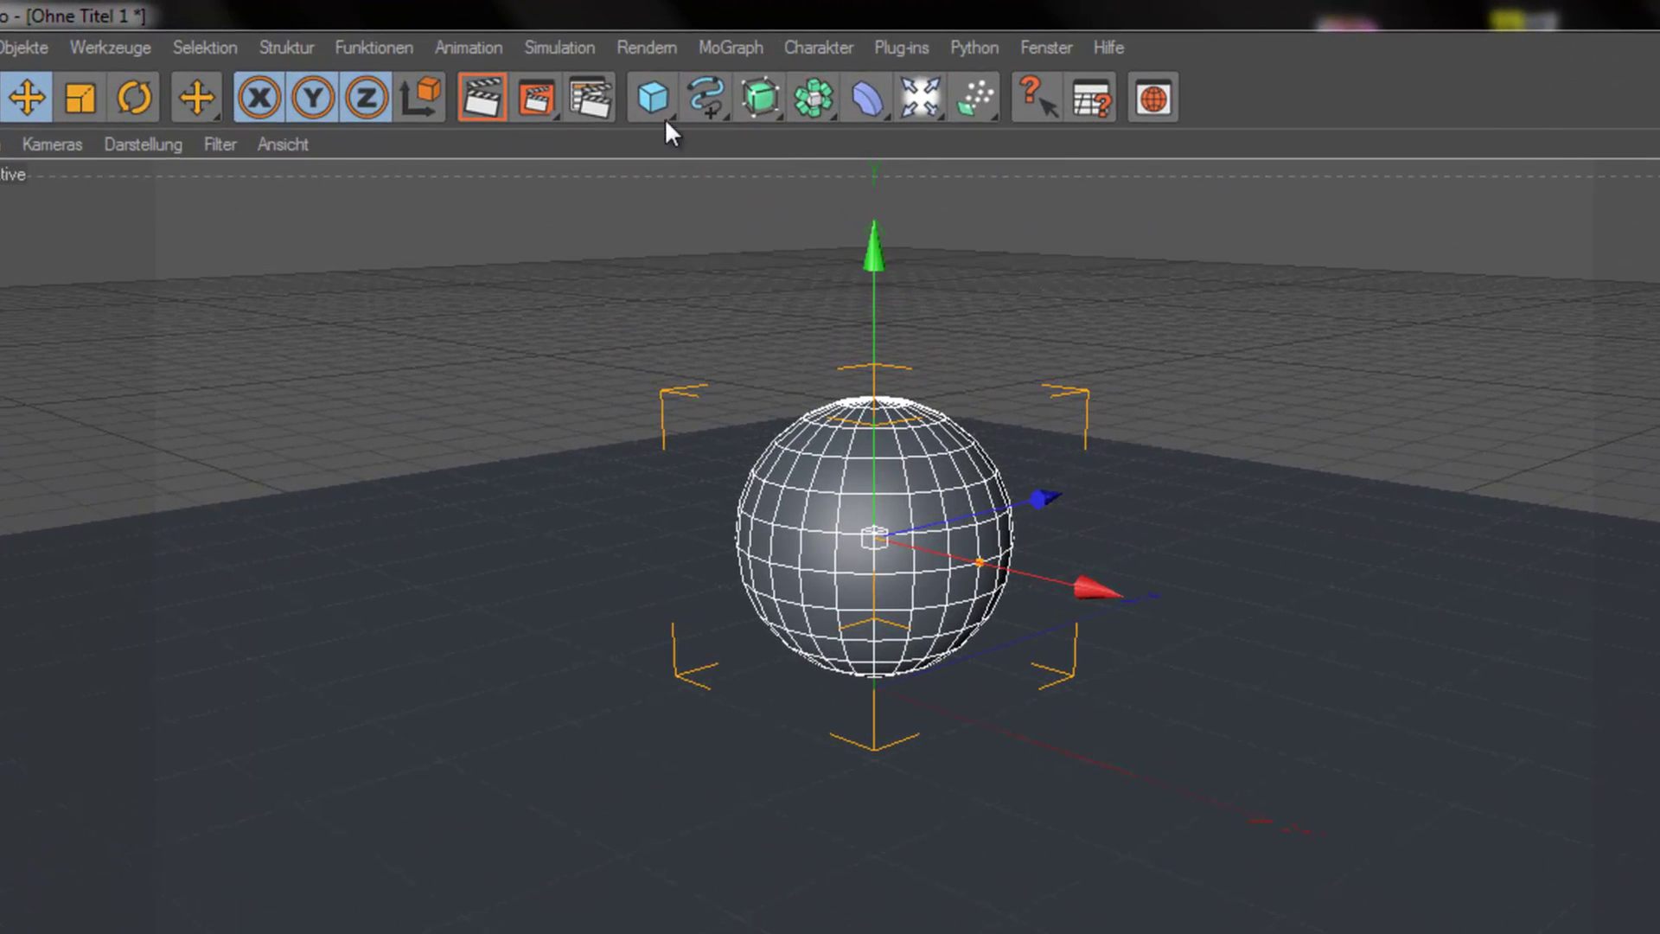
Step: Add a 400 × 400 cm Ebene plane and lift it to about Y 369 cm
left_click(657, 107)
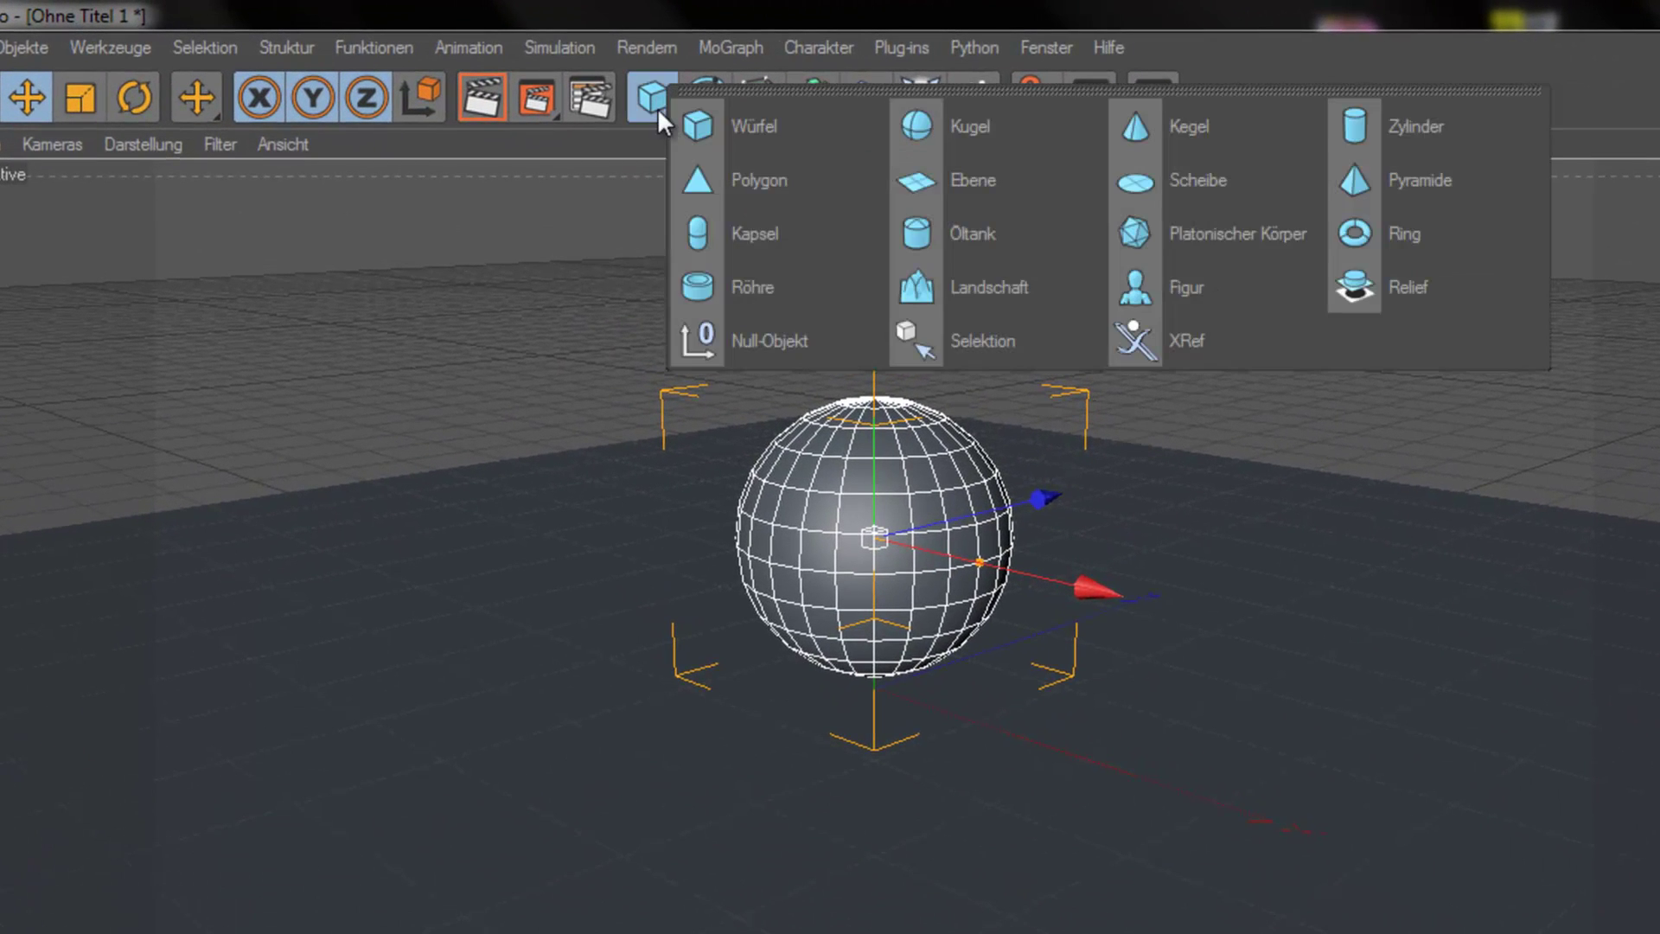
left_click(994, 178)
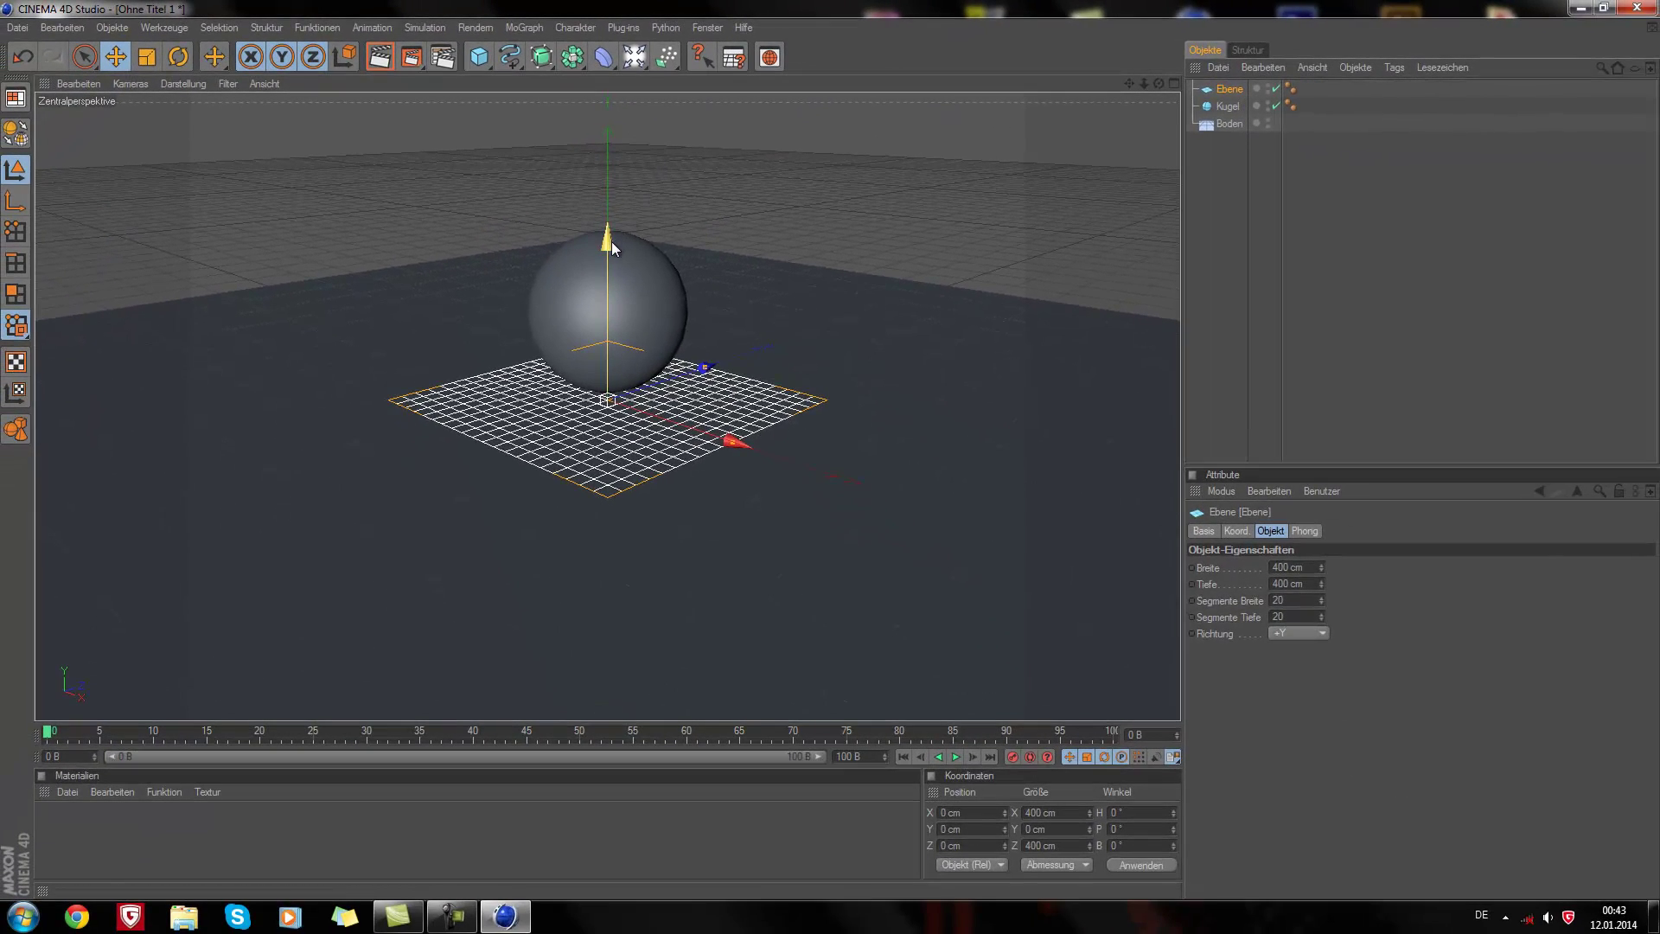
mouse_move(610, 241)
left_mouse_down()
mouse_move(830, 449)
mouse_move(619, 240)
left_mouse_up()
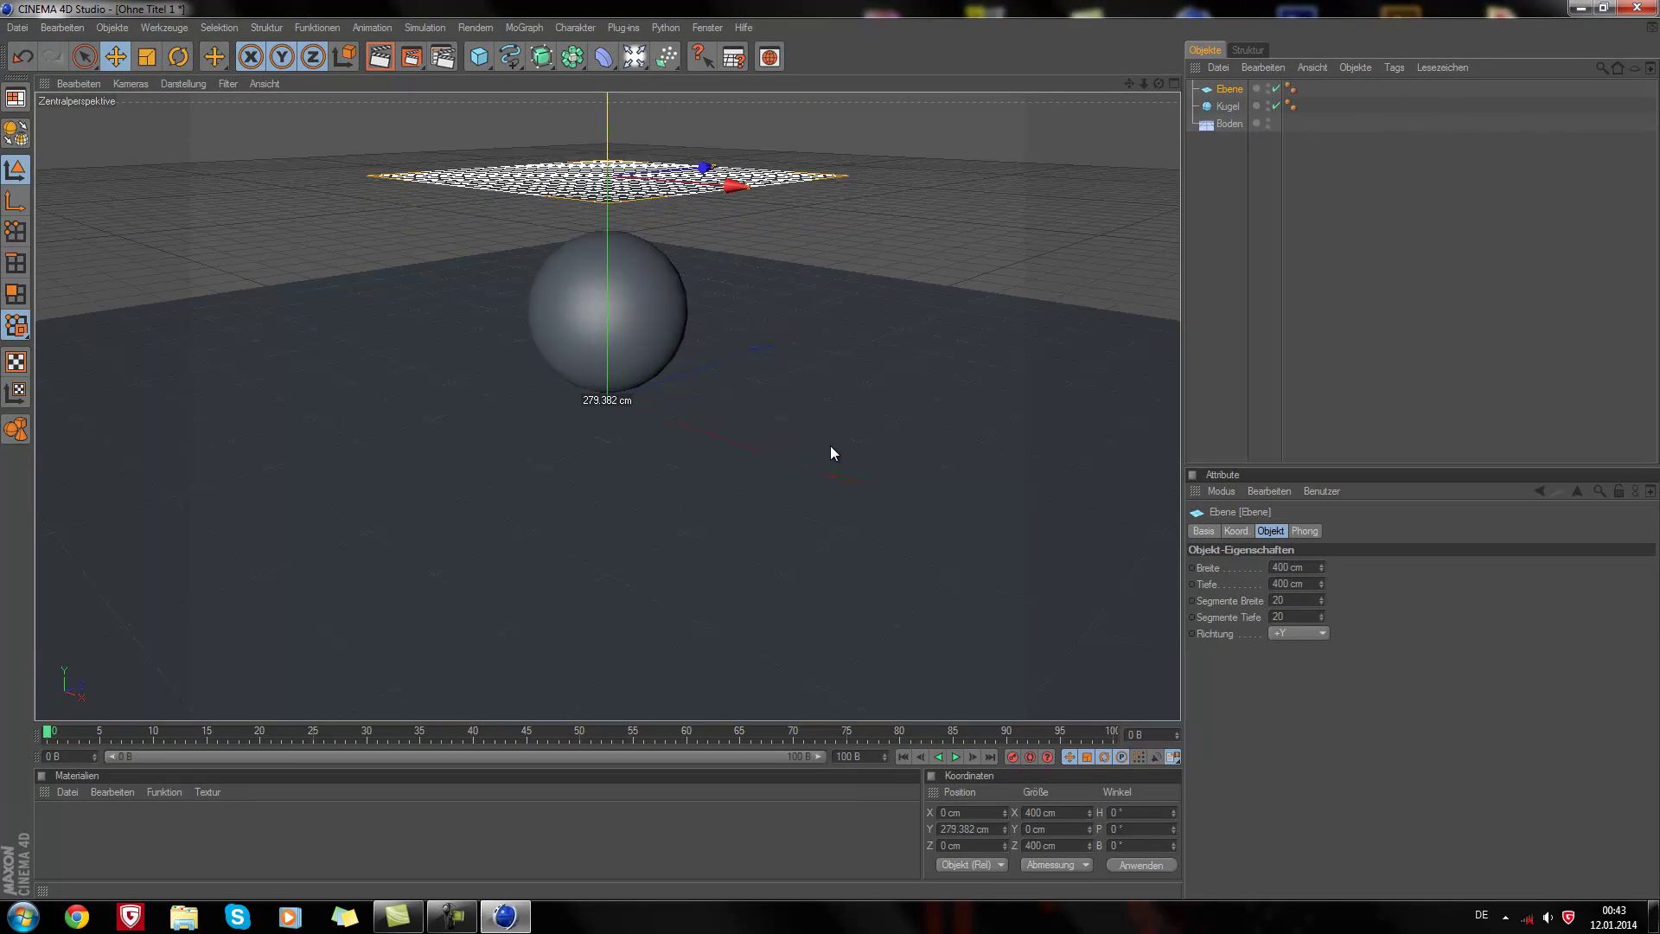
scroll(619, 242, "down", 2)
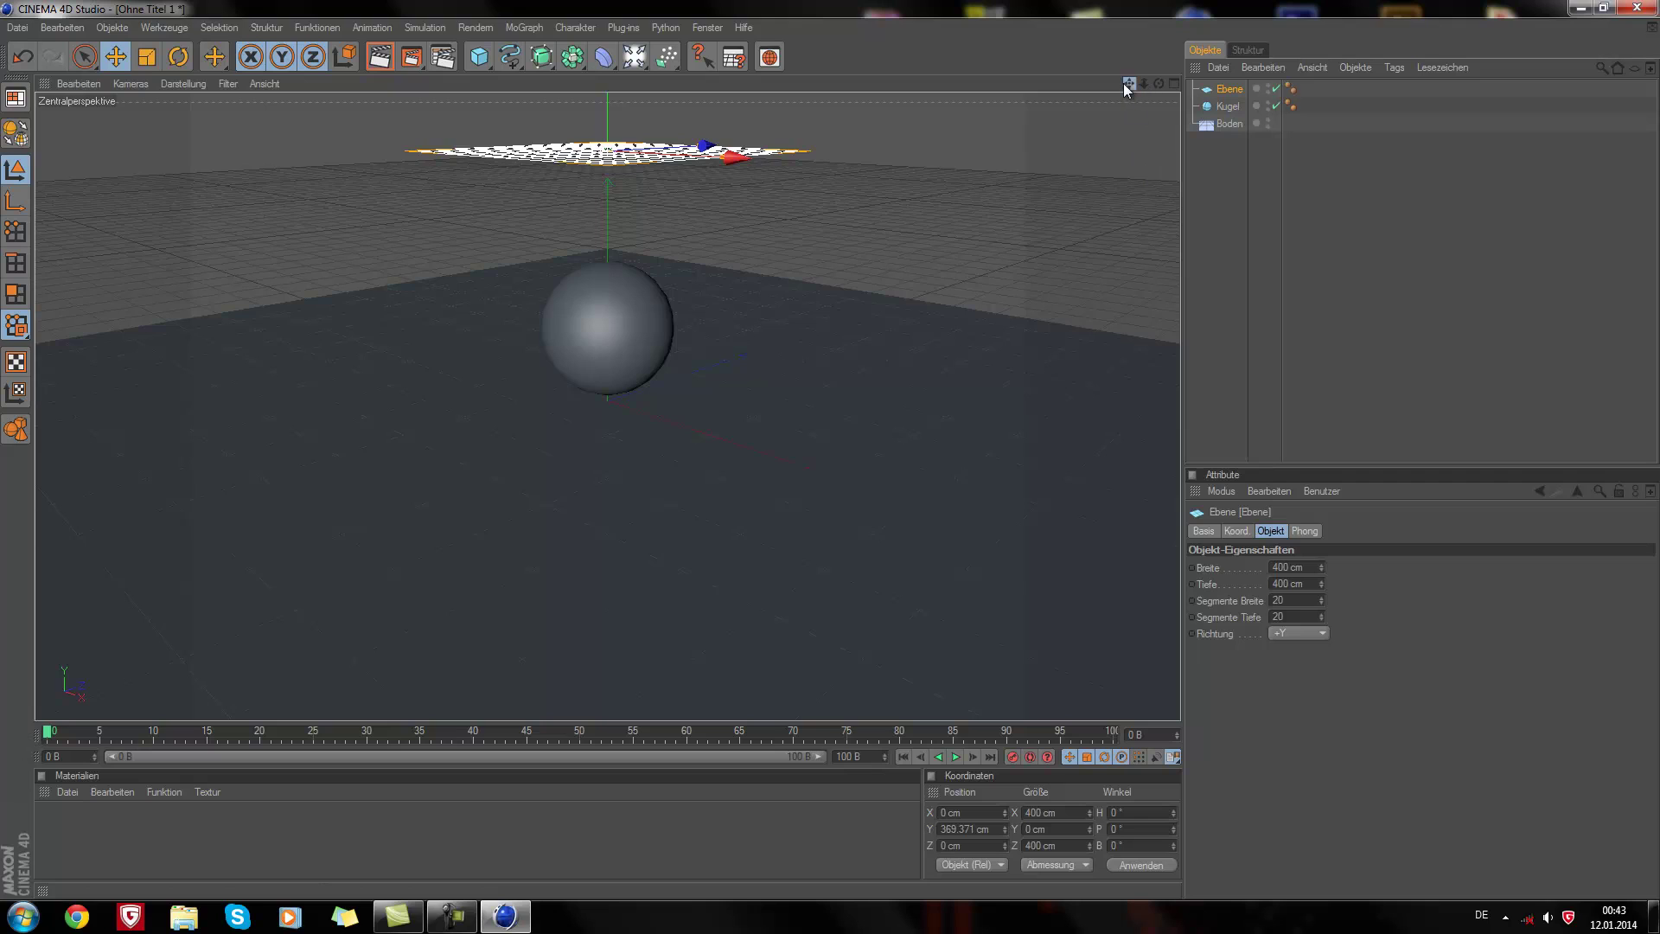
left_click_drag(1129, 83, 832, 451)
scroll(733, 376, "up", 2)
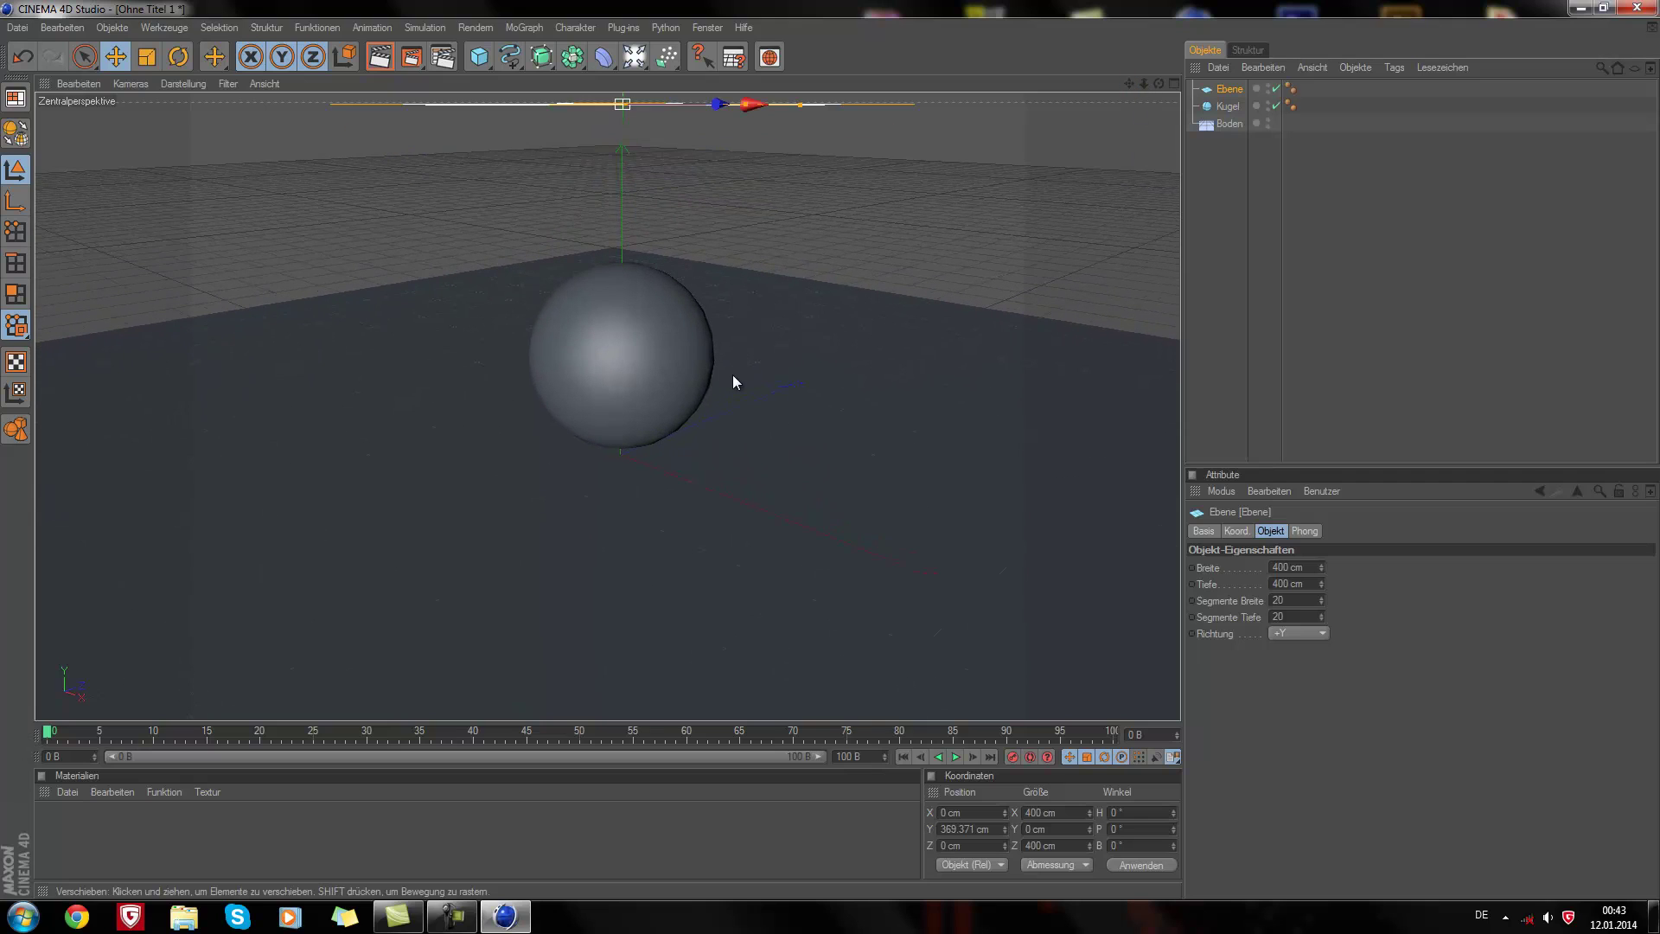
scroll(733, 375, "down", 2)
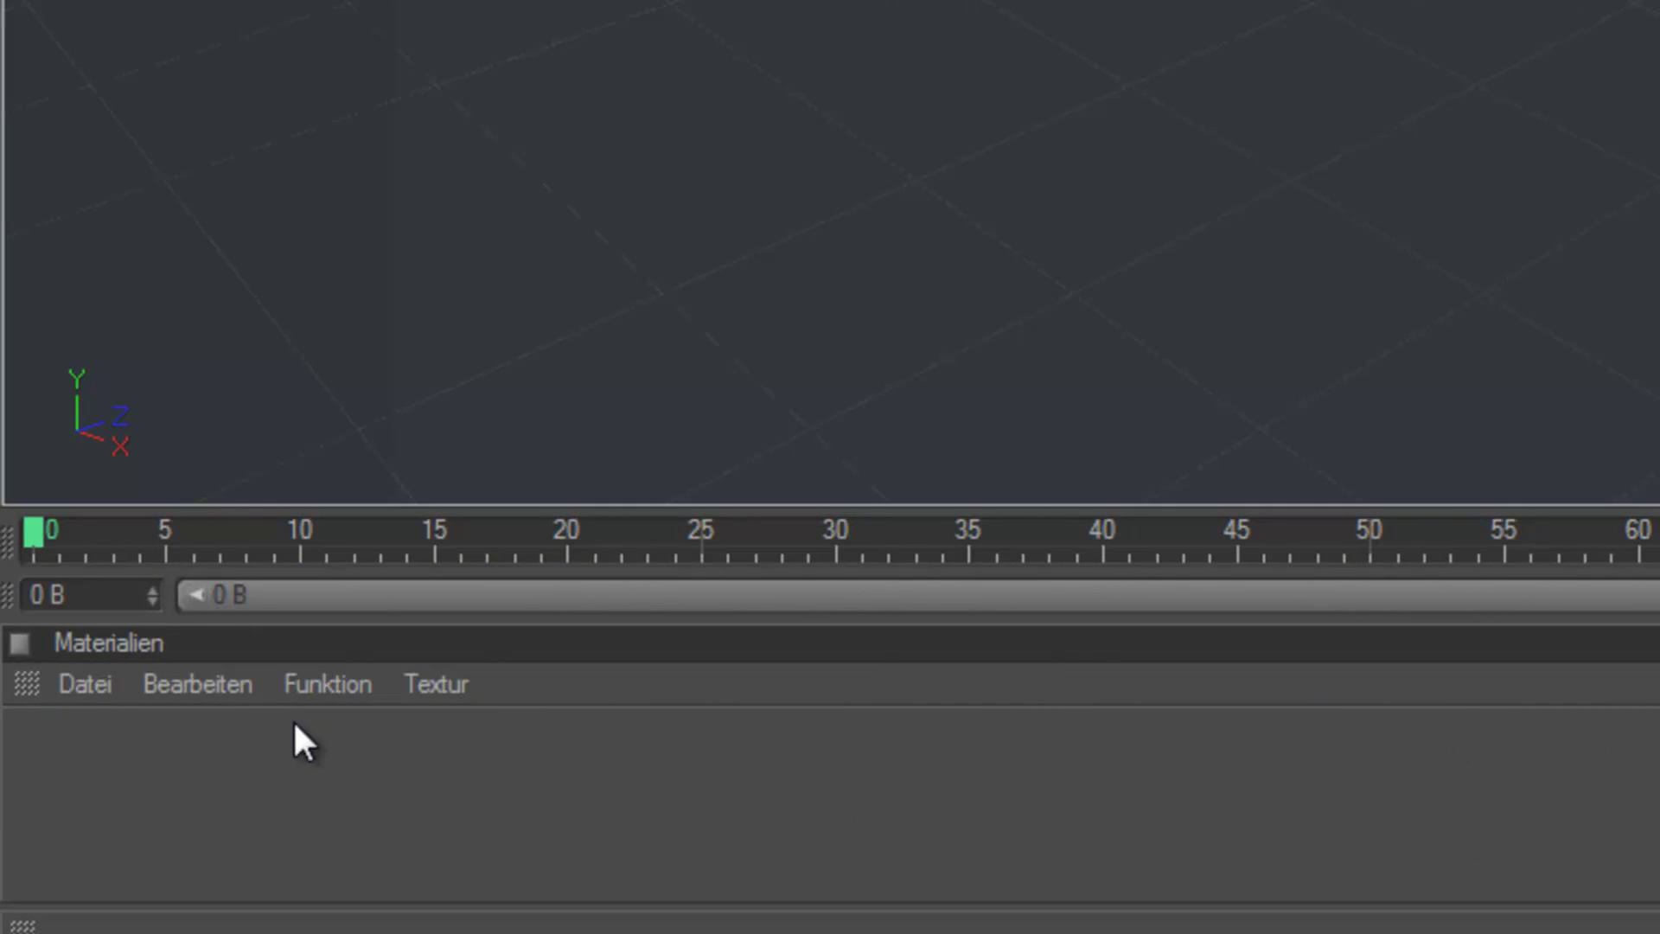
Step: Create default materials Mat, Mat.1 and Mat.2 with Datei > Neues Material
left_click(81, 683)
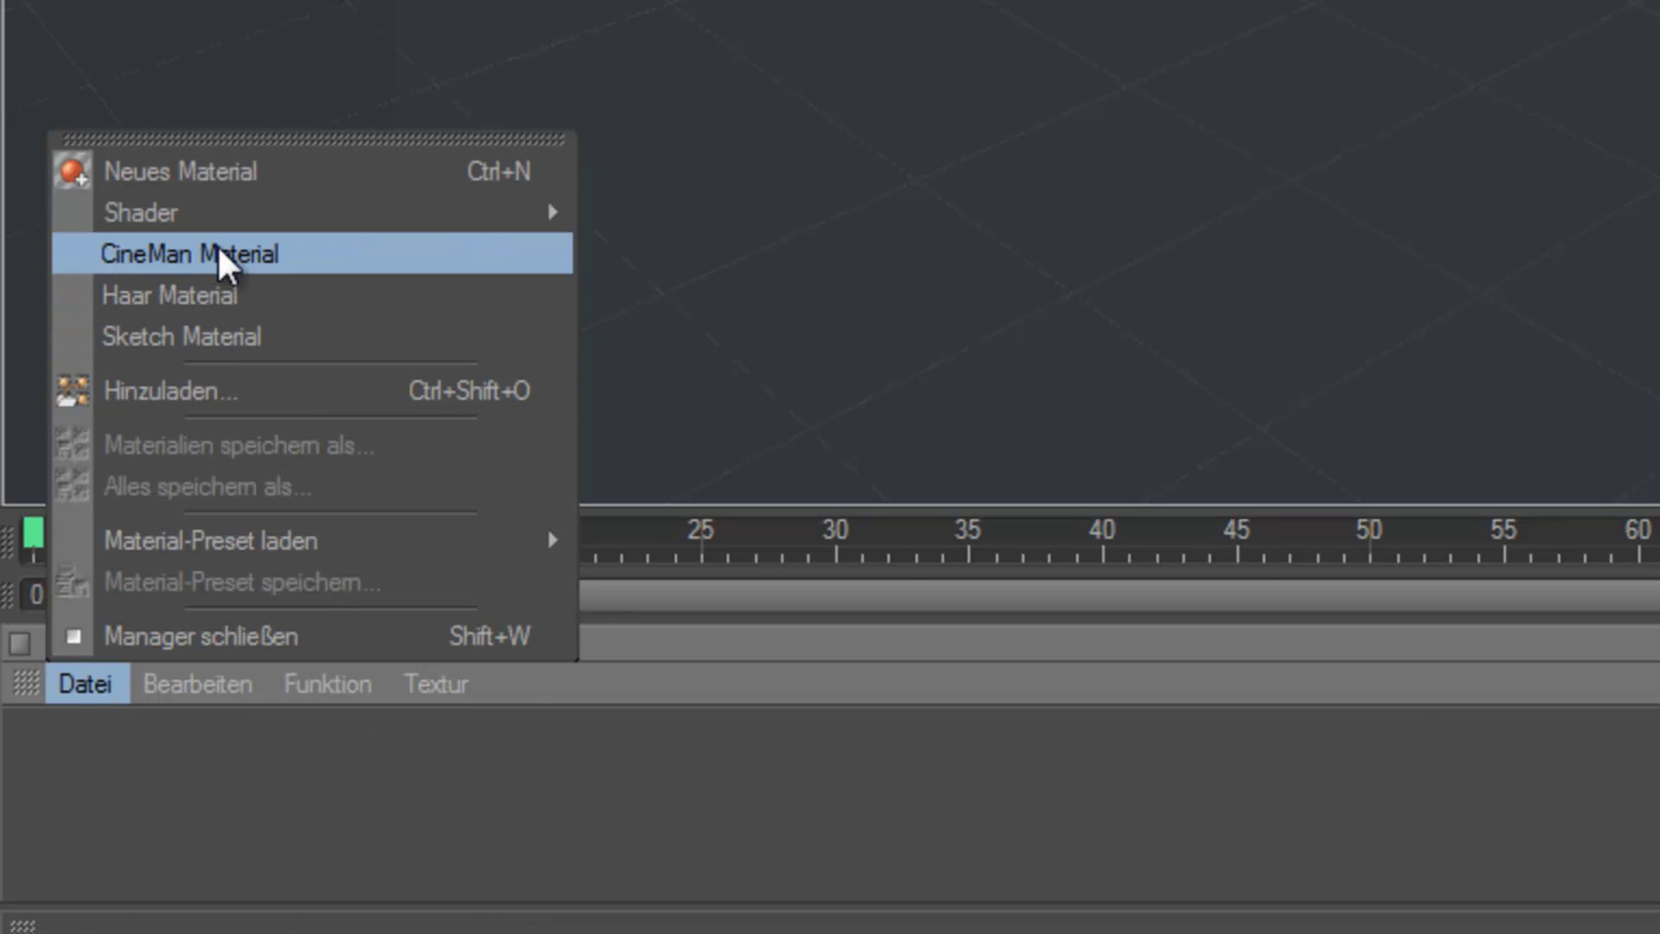
left_click(152, 171)
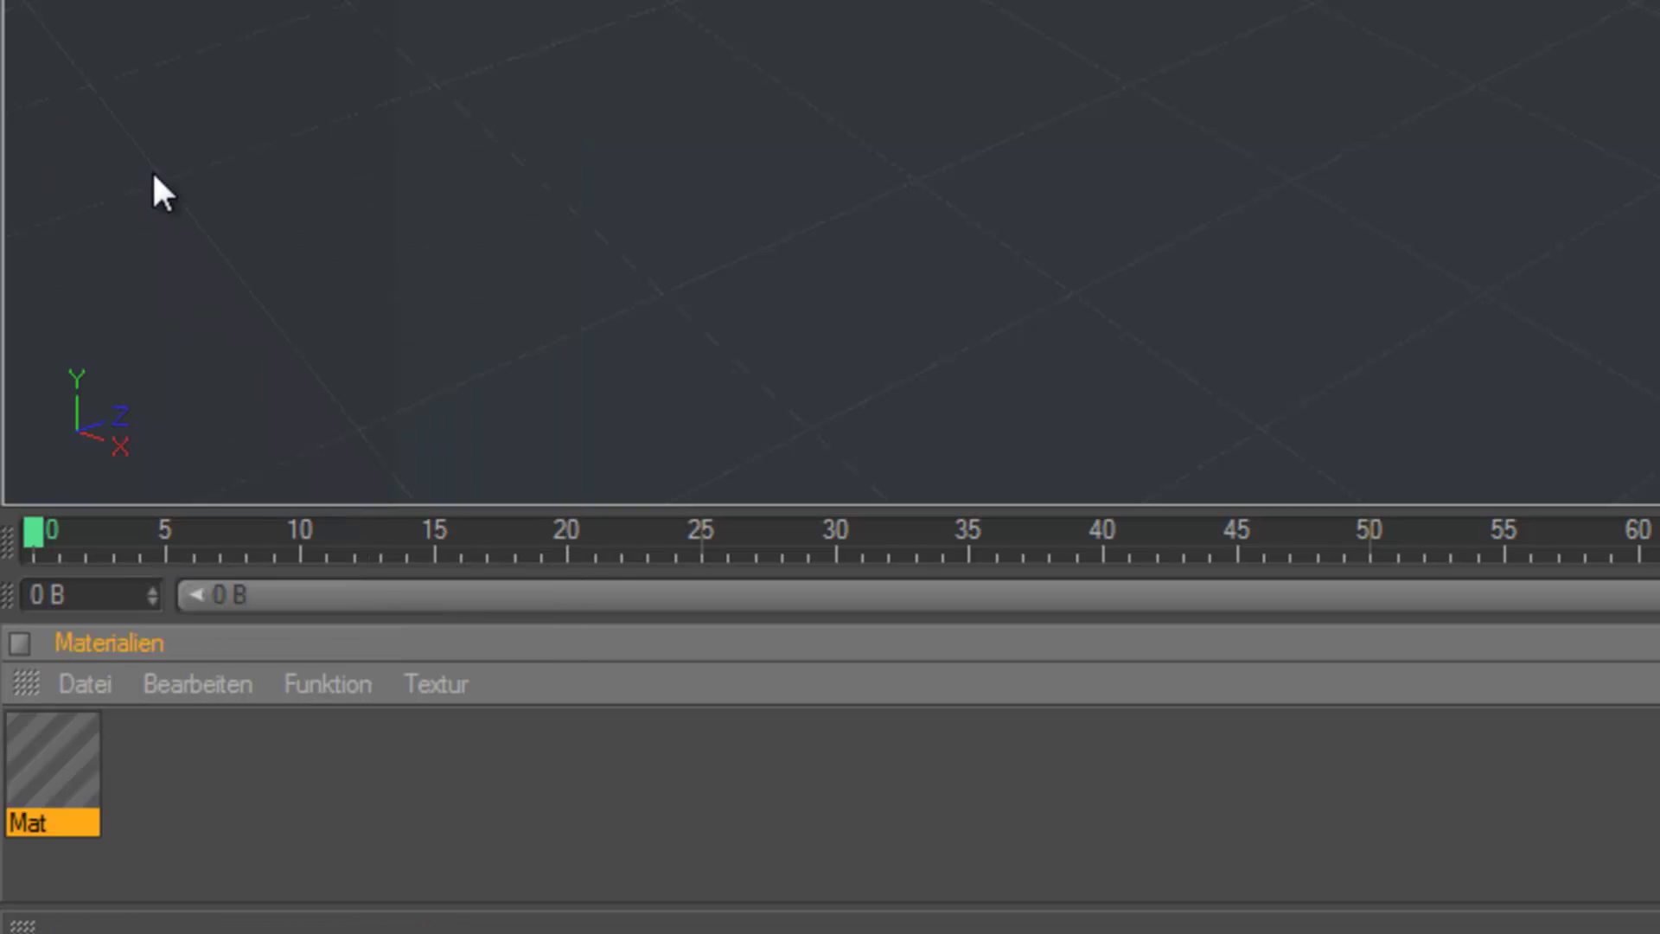
left_click(84, 681)
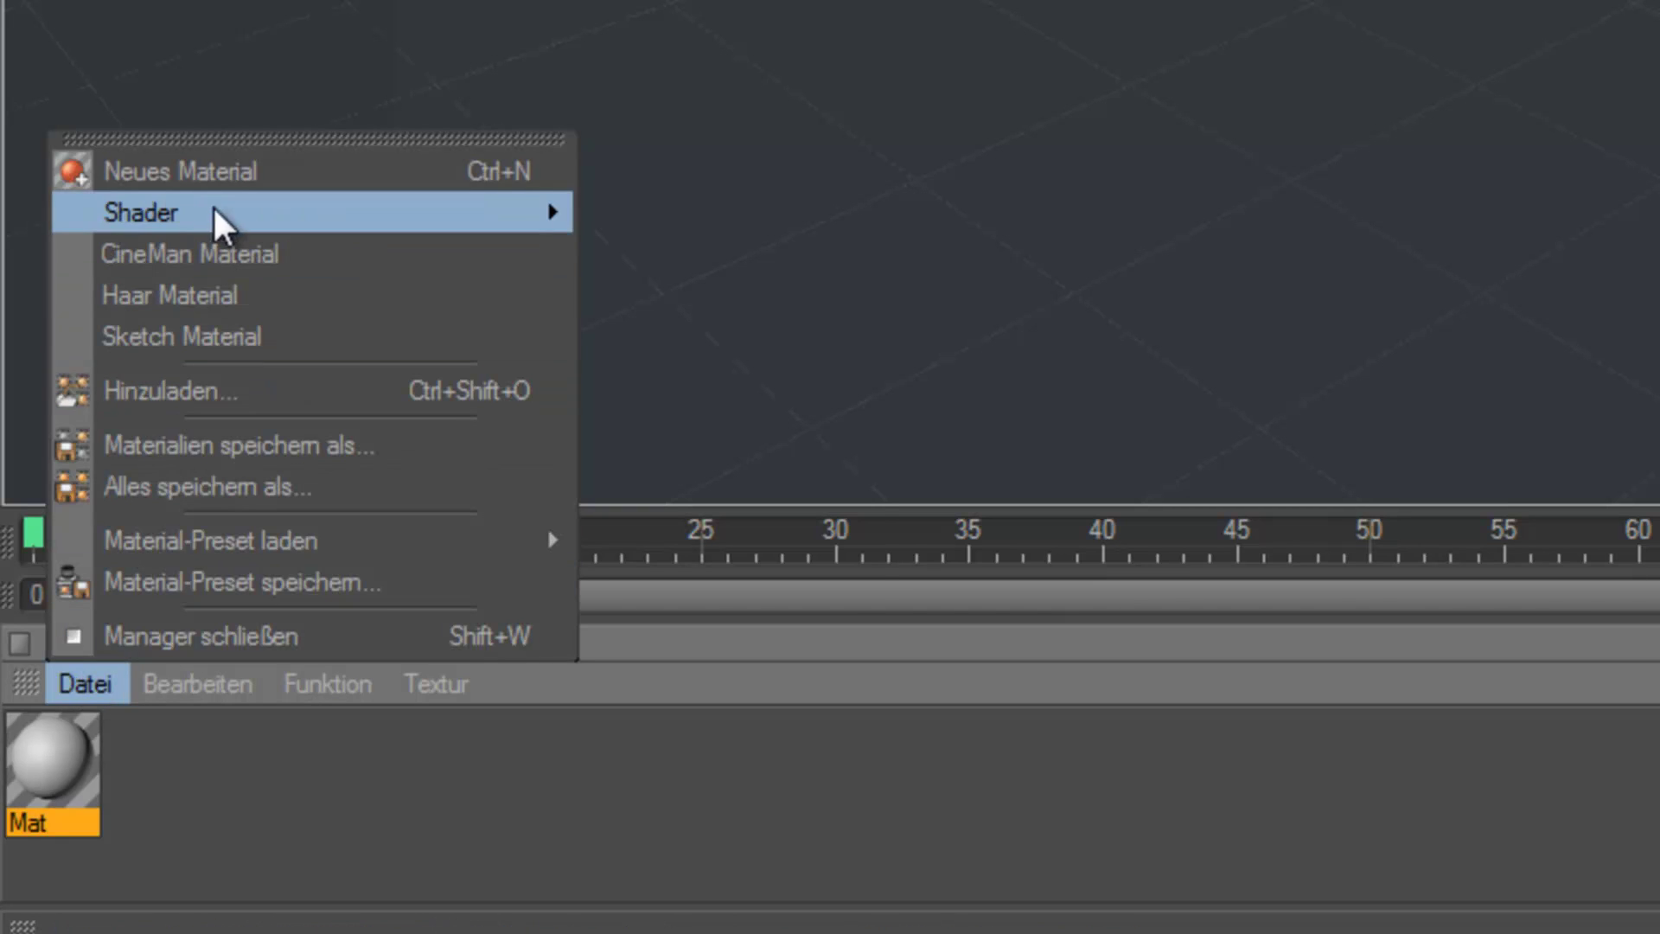
left_click(248, 166)
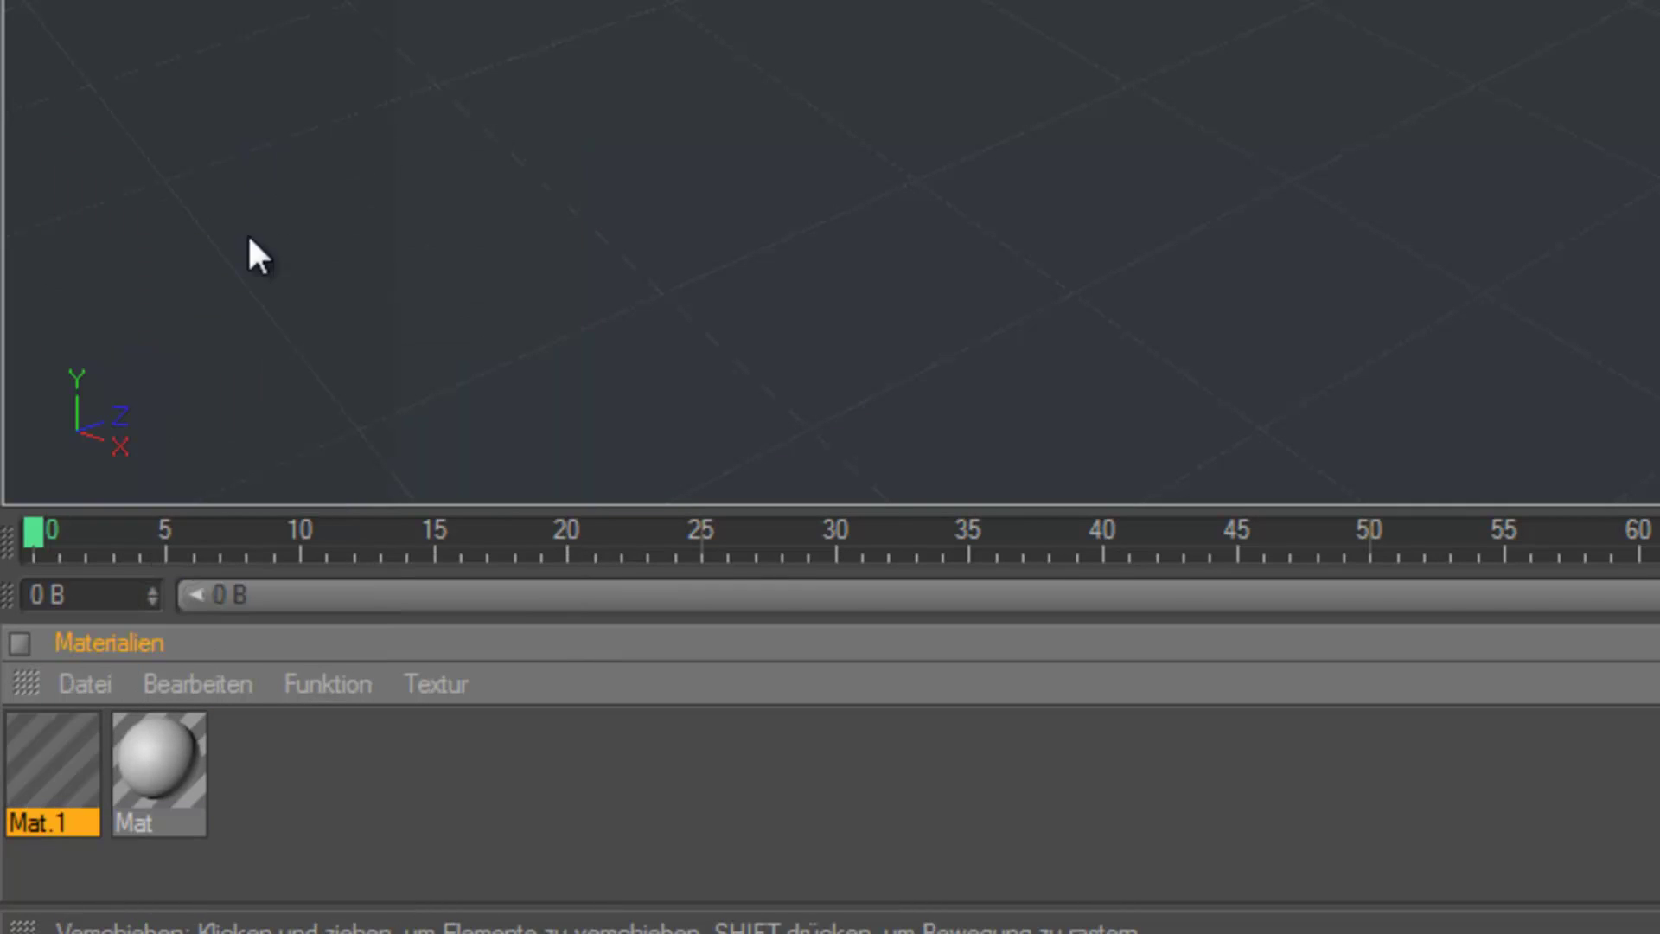
left_click(91, 680)
left_click(230, 164)
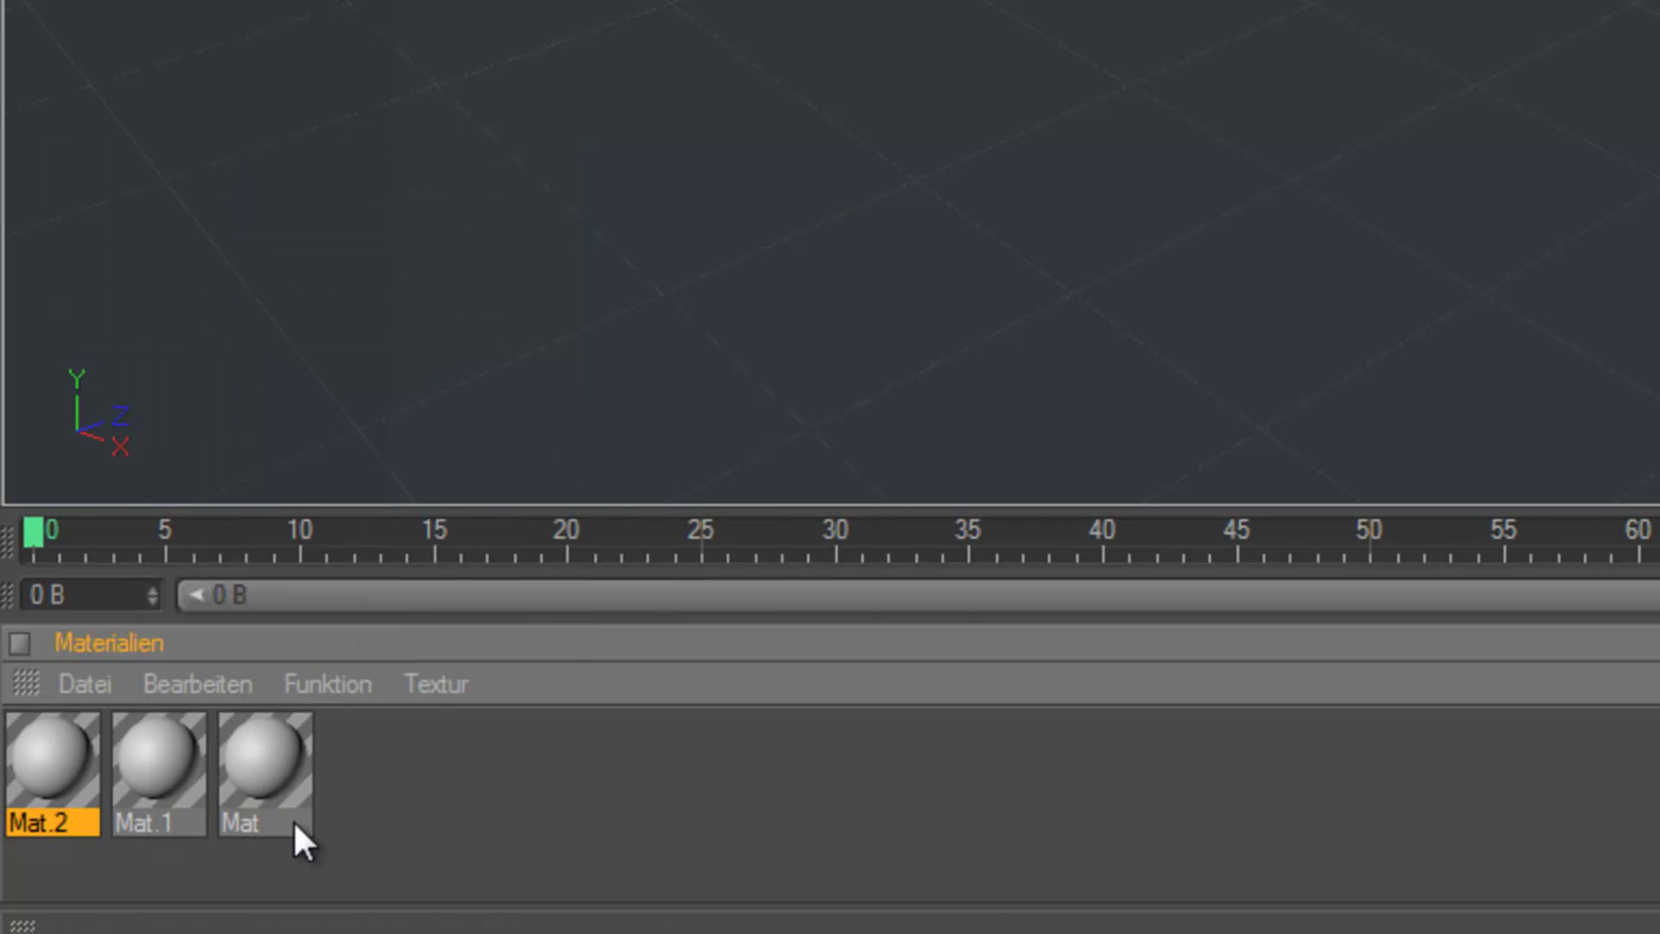
left_click(265, 752)
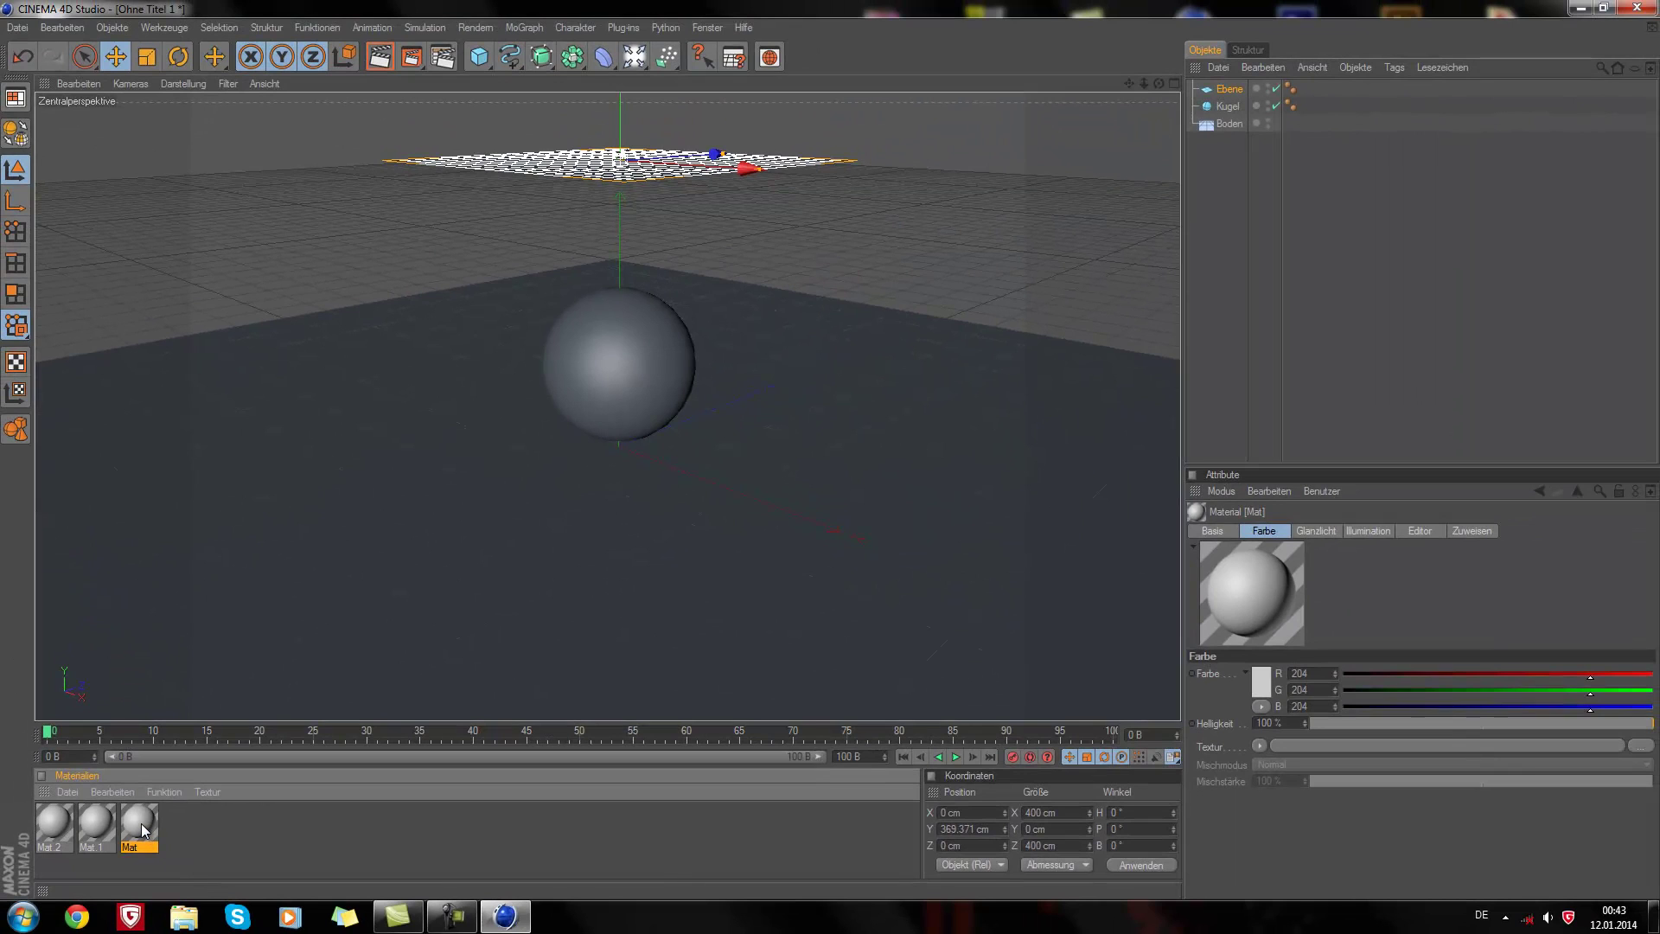
Step: Apply Mat to the floor and nudge the sphere up to Y 124.787 cm
left_click_drag(205, 800, 300, 689)
left_click_drag(397, 550, 397, 552)
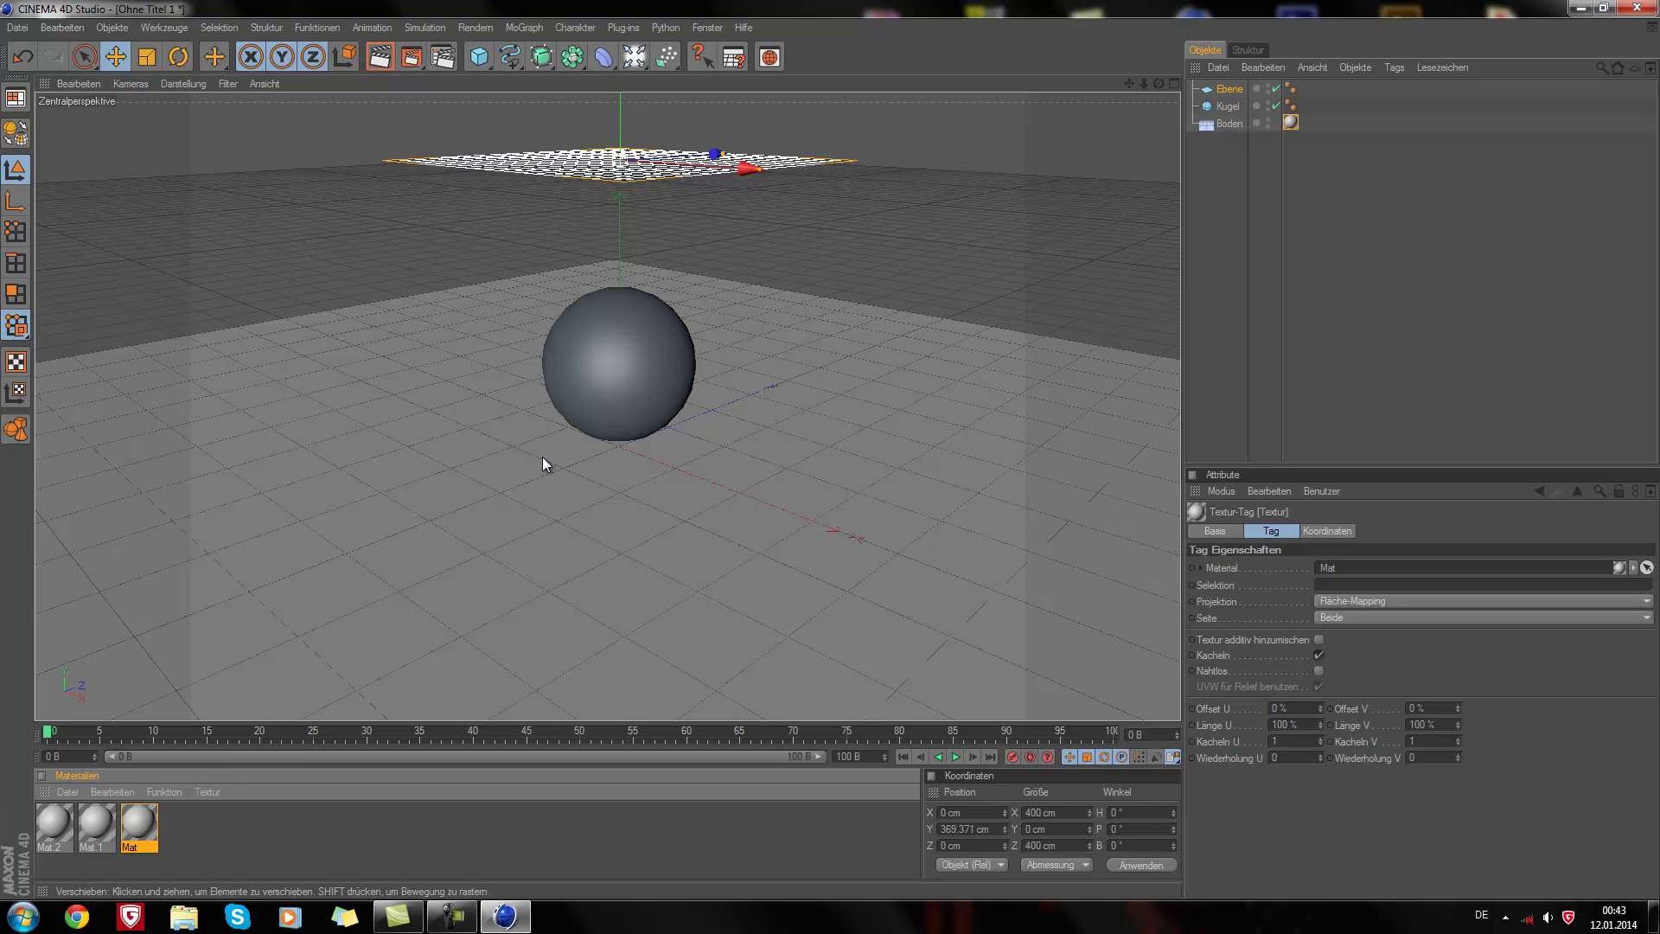
left_click(624, 345)
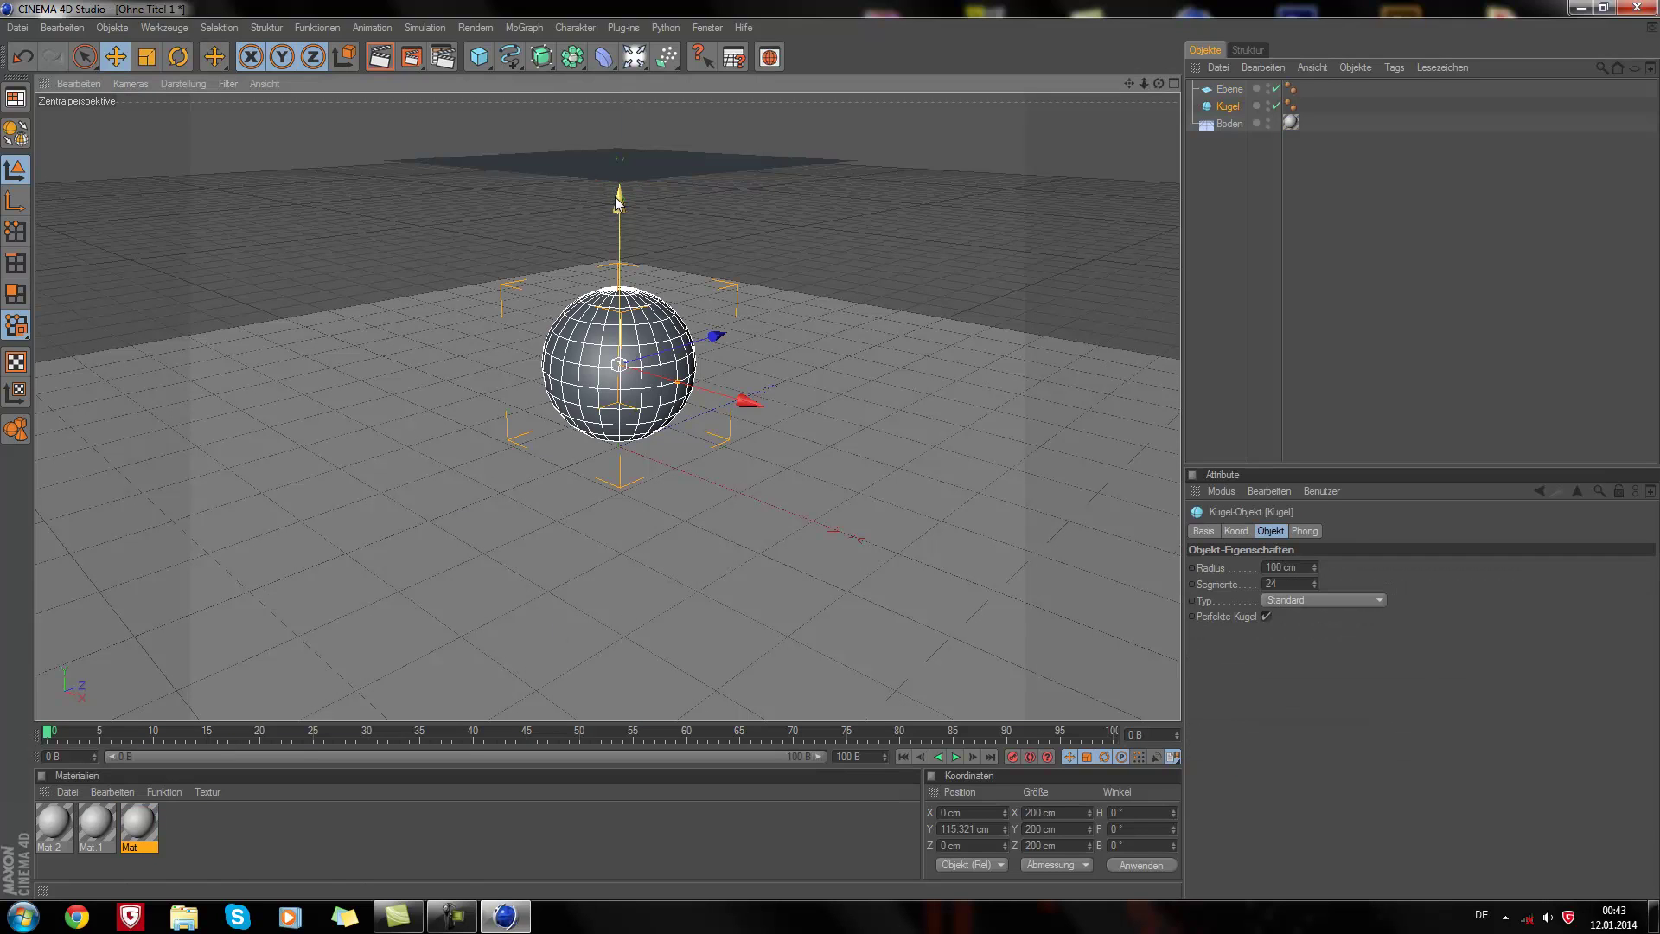
left_click_drag(619, 201, 619, 193)
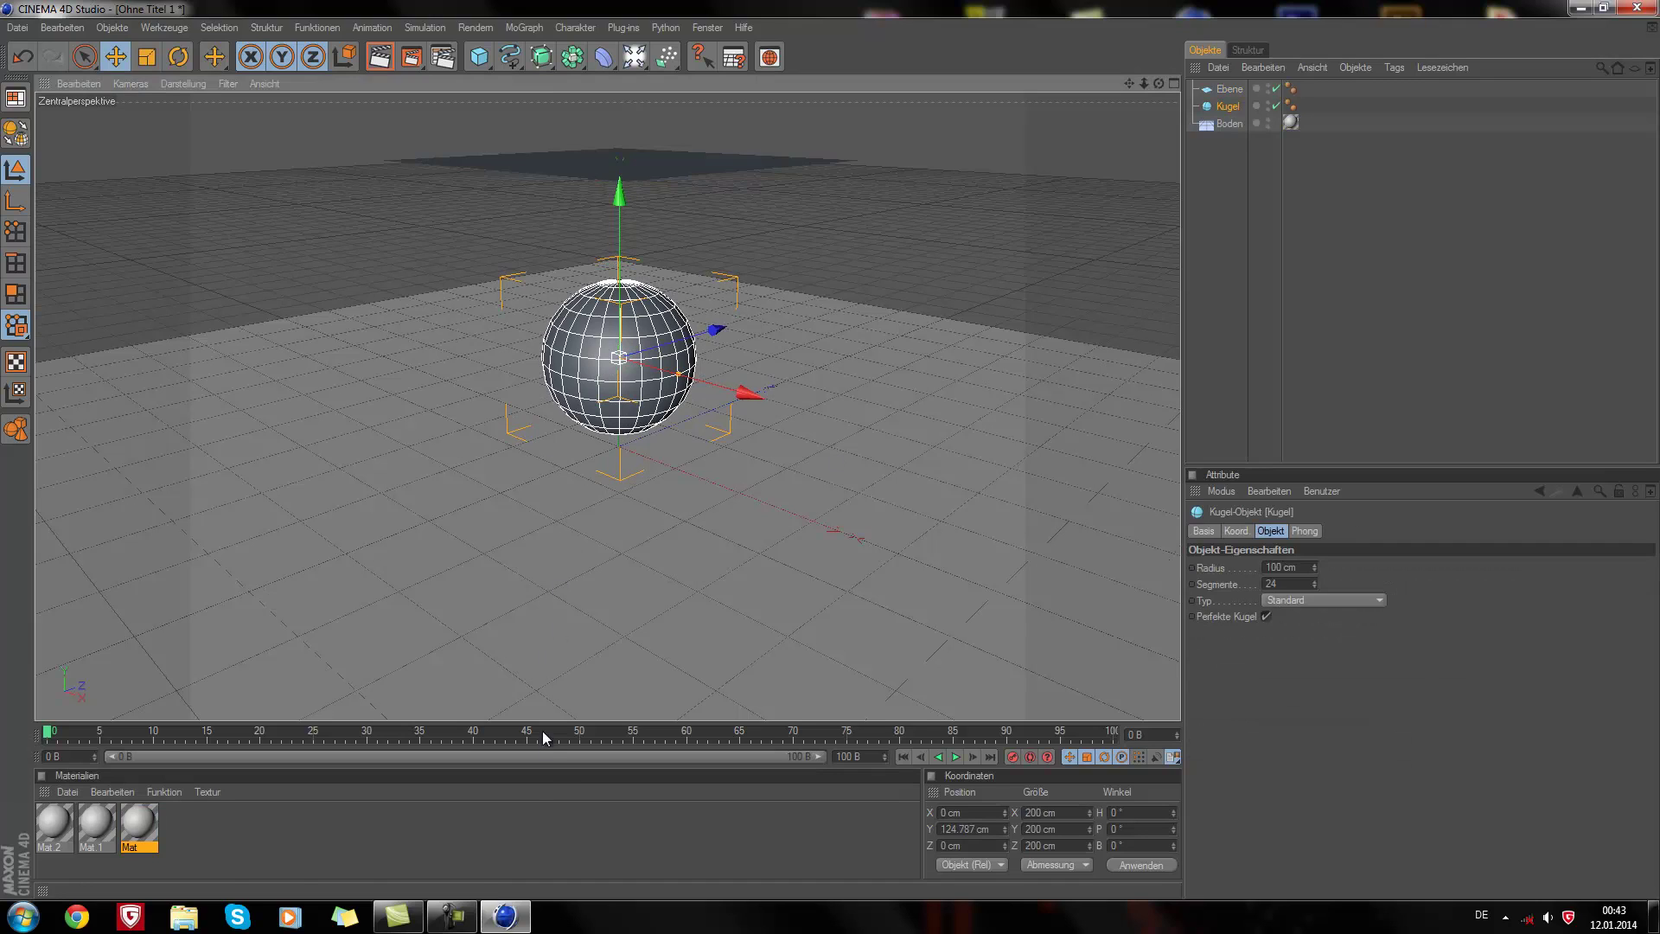
left_click(105, 828)
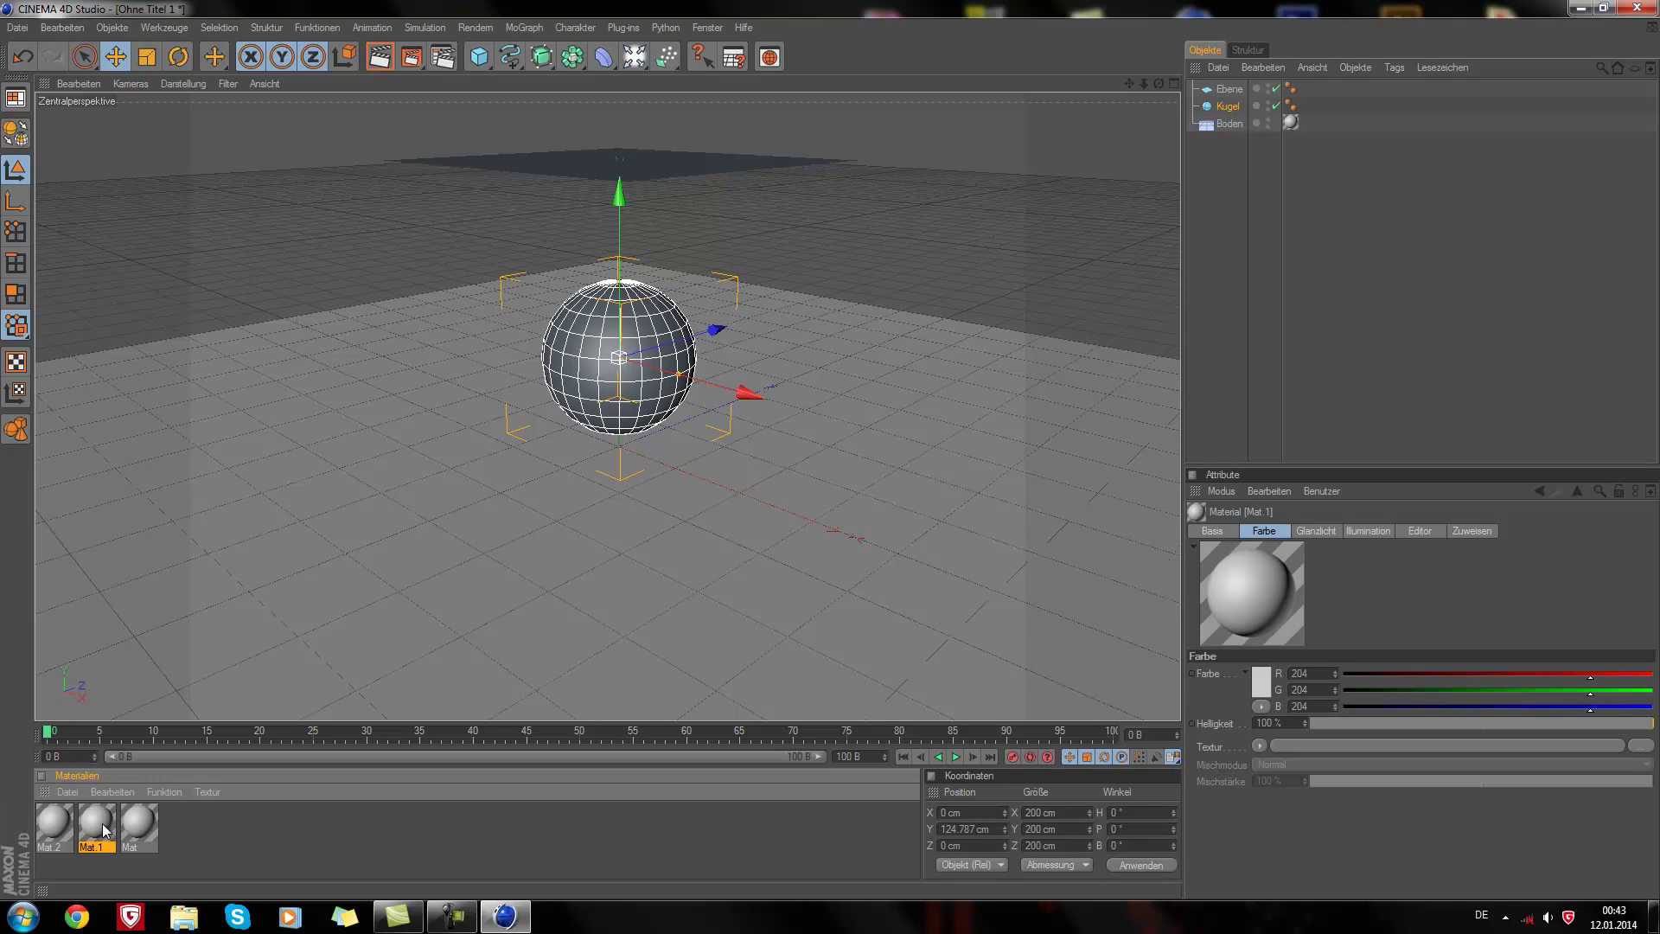
Step: Enable Mat.1's Leuchten channel in white (255/255/255) at 140% brightness
double_click(106, 828)
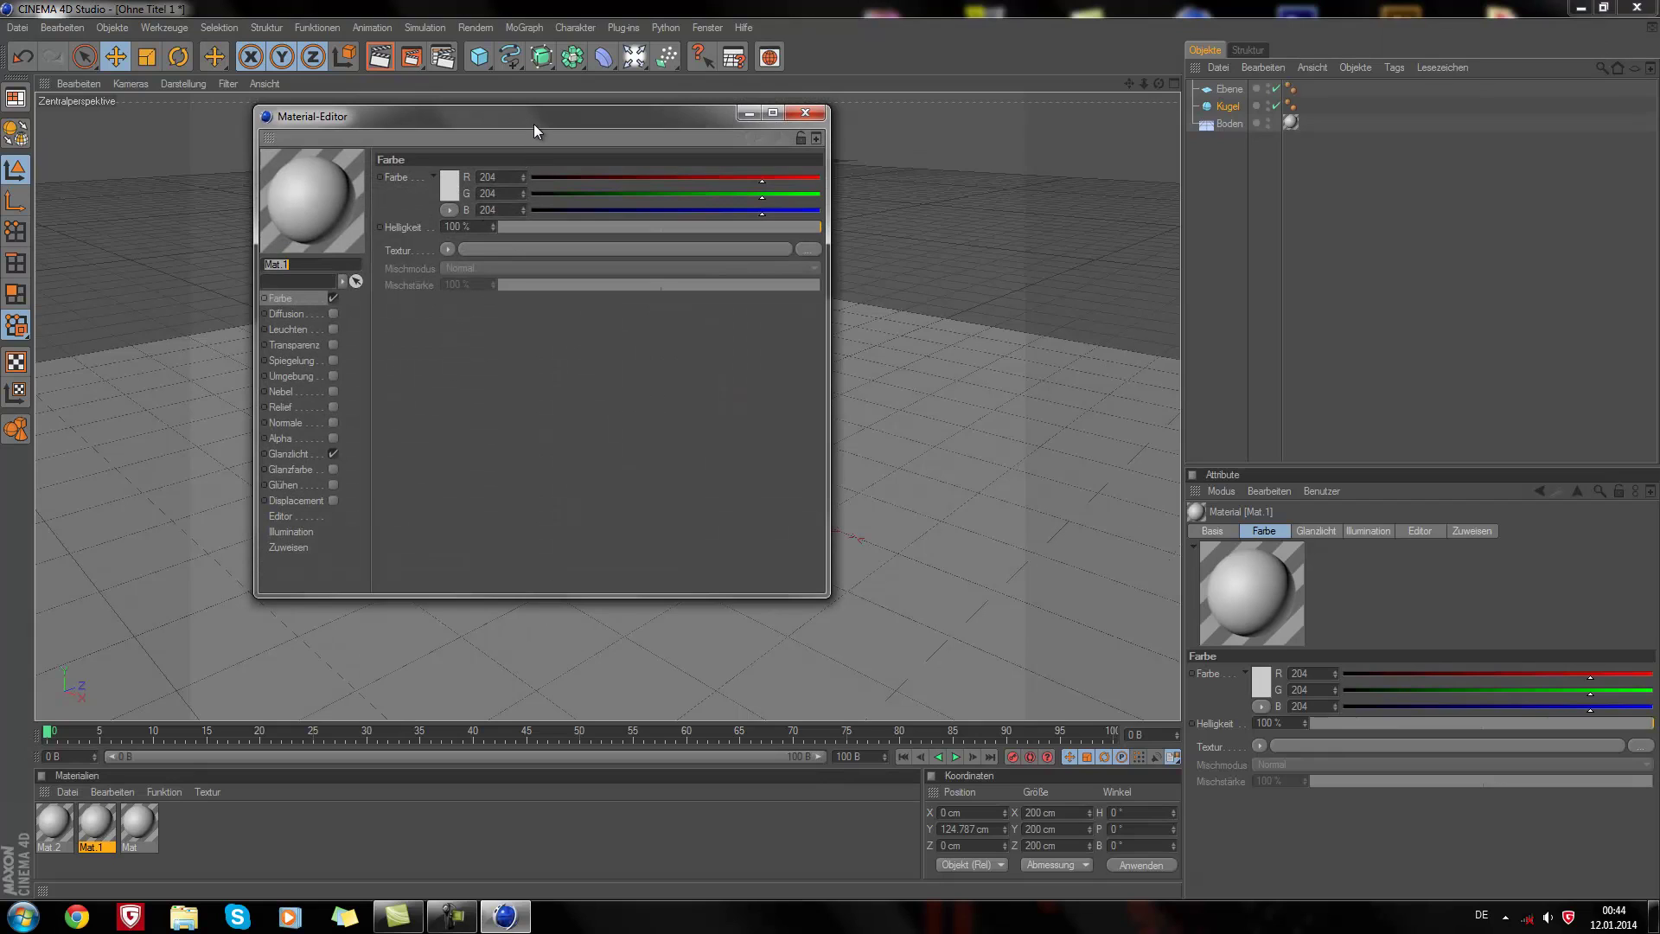
left_click_drag(533, 125, 1122, 173)
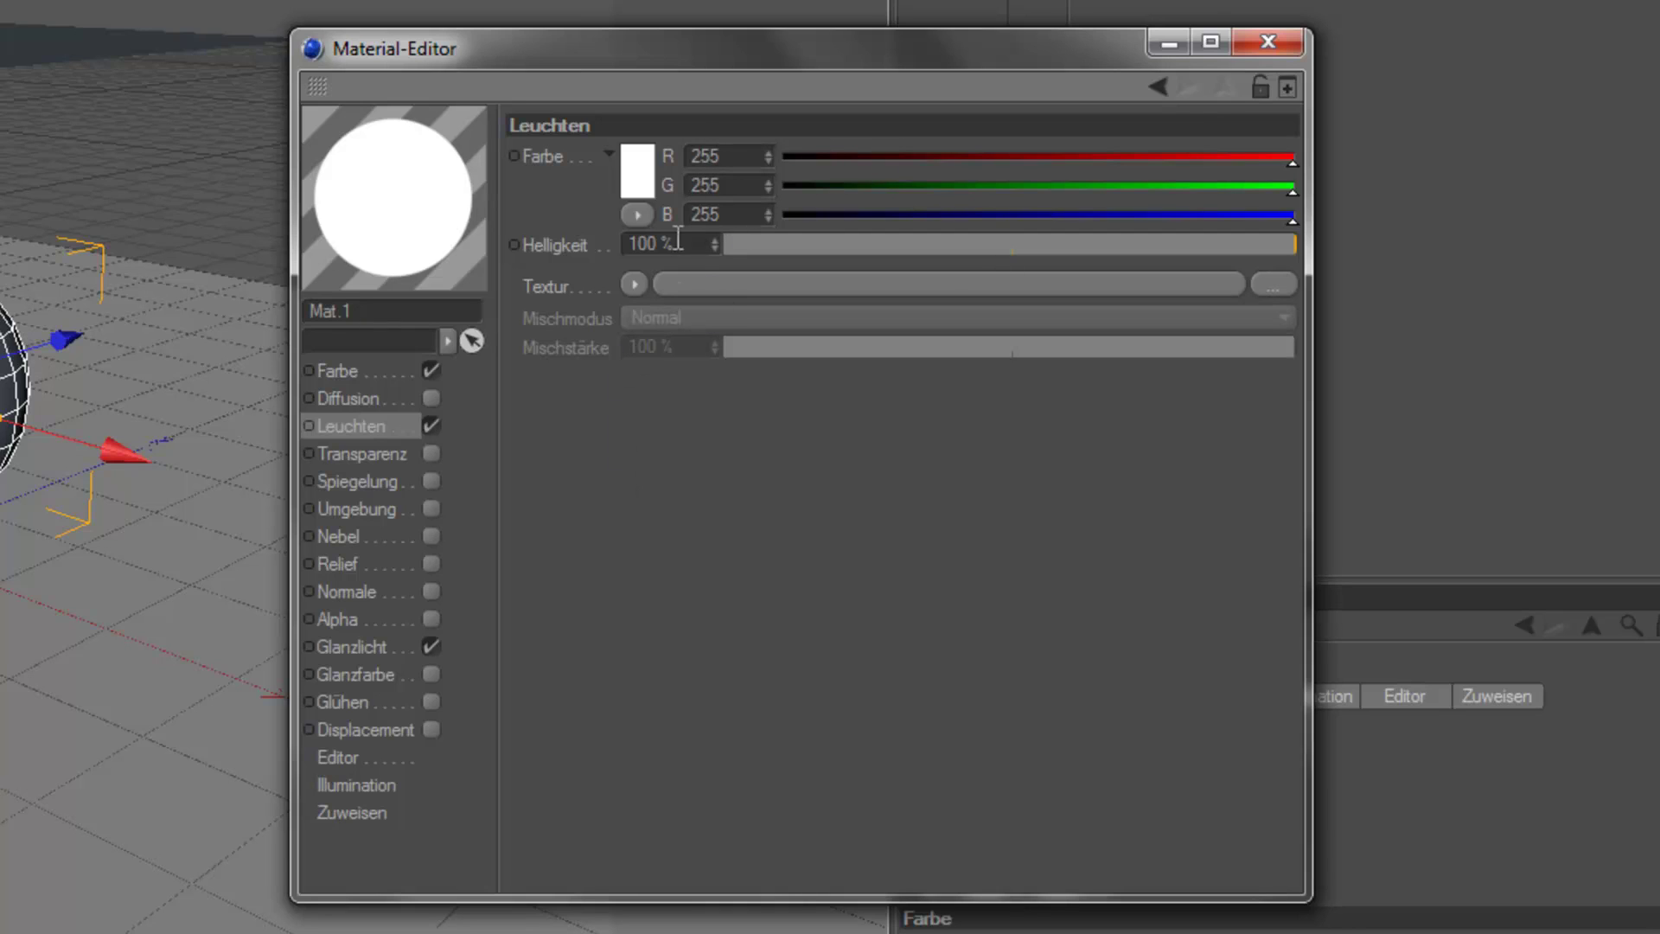
left_click_drag(657, 244, 638, 244)
left_click(661, 245)
key("BackSpace")
key("BackSpace")
type("40")
key("Return")
left_click(1253, 47)
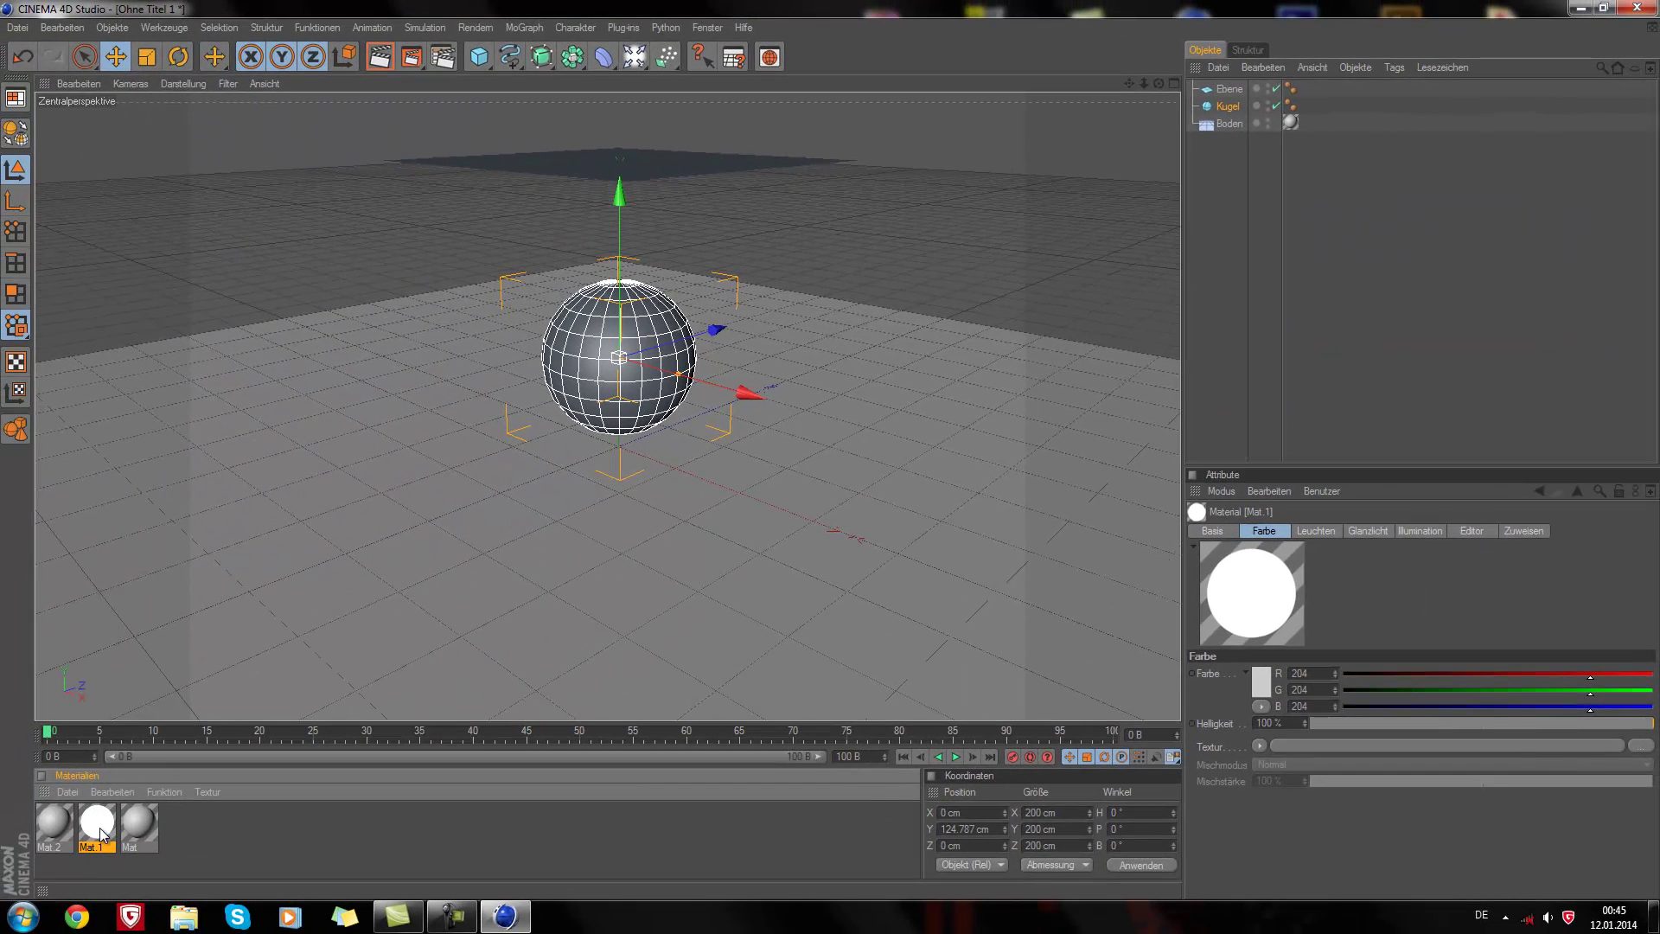
left_click_drag(444, 340, 603, 170)
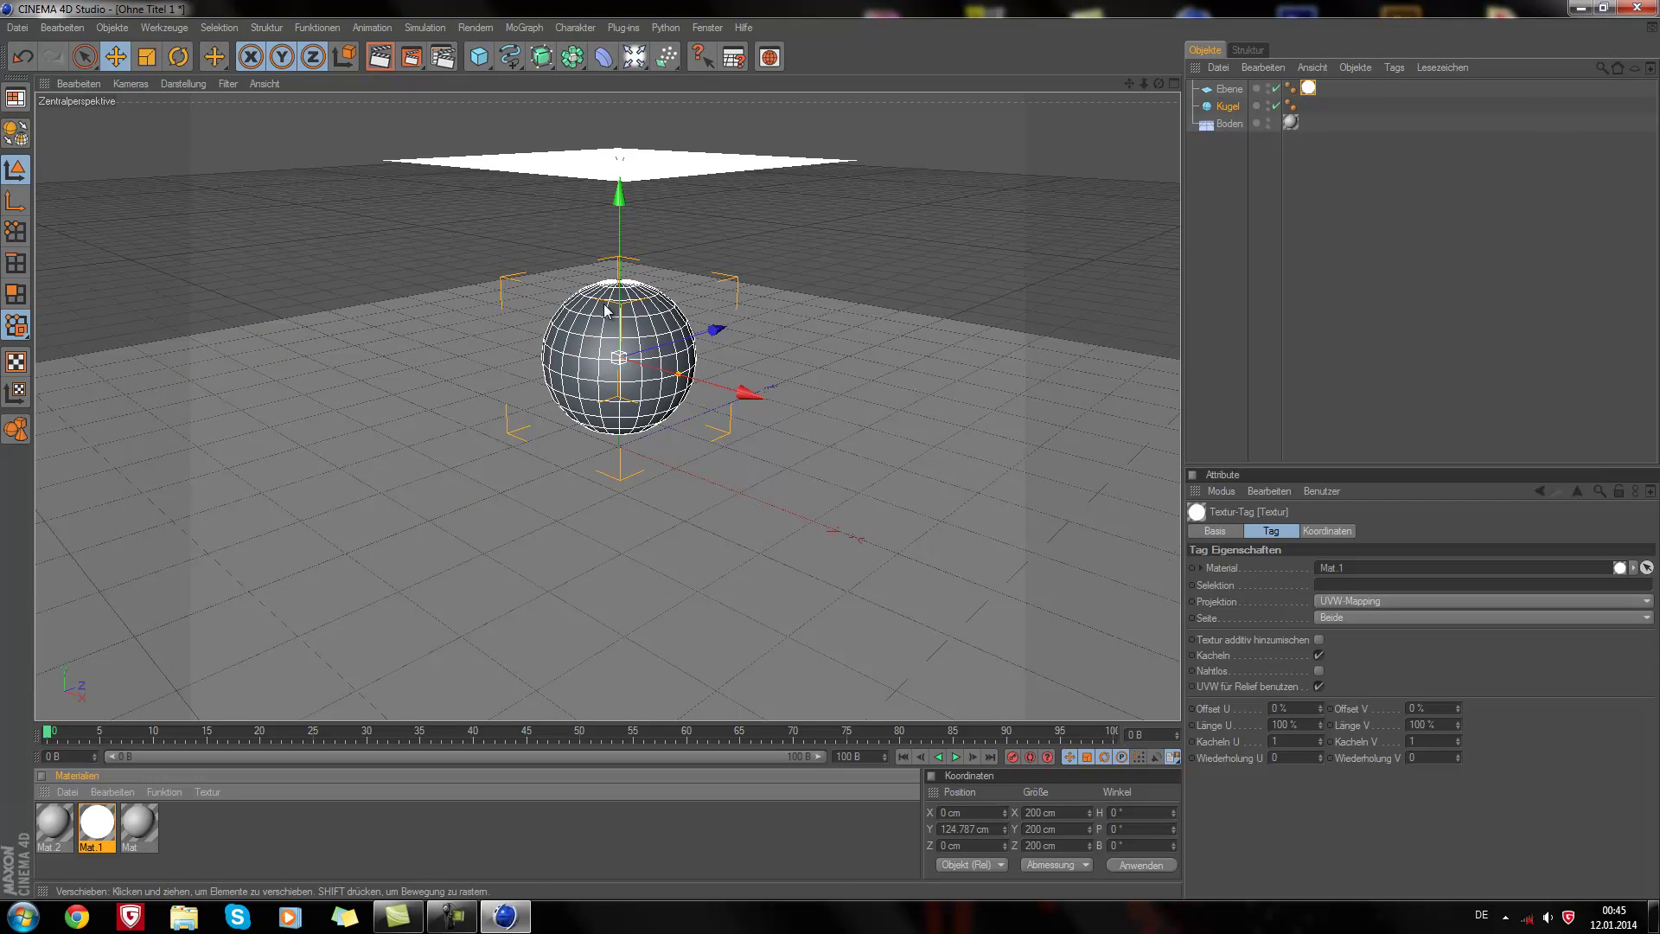
left_click(381, 59)
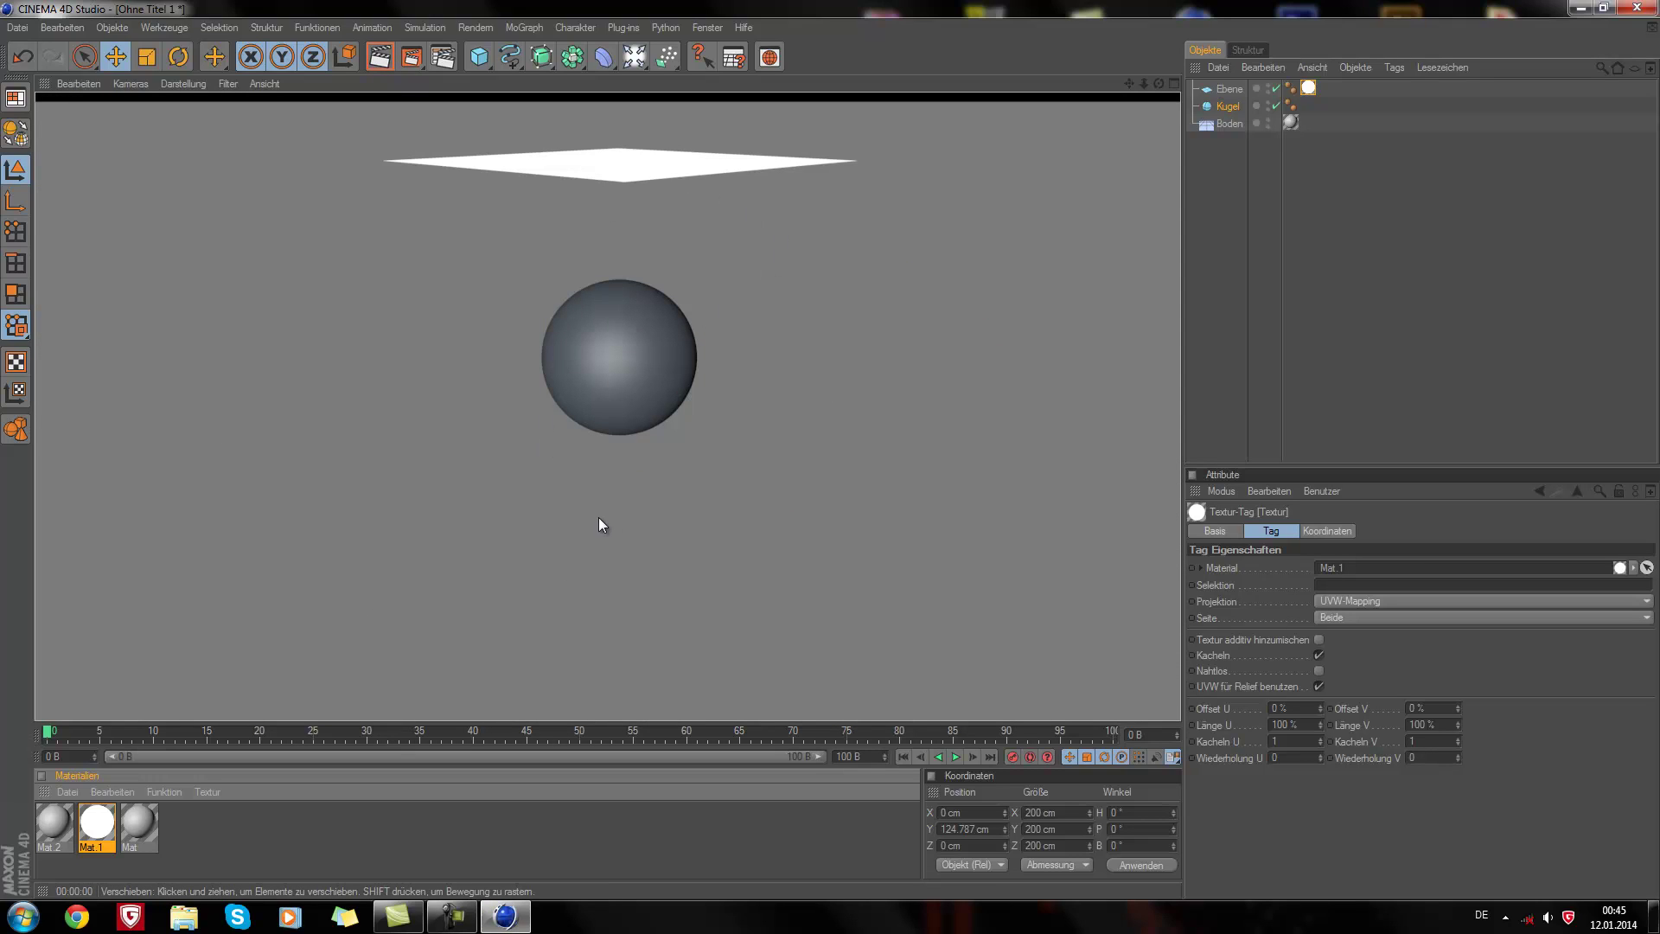
left_click(642, 371)
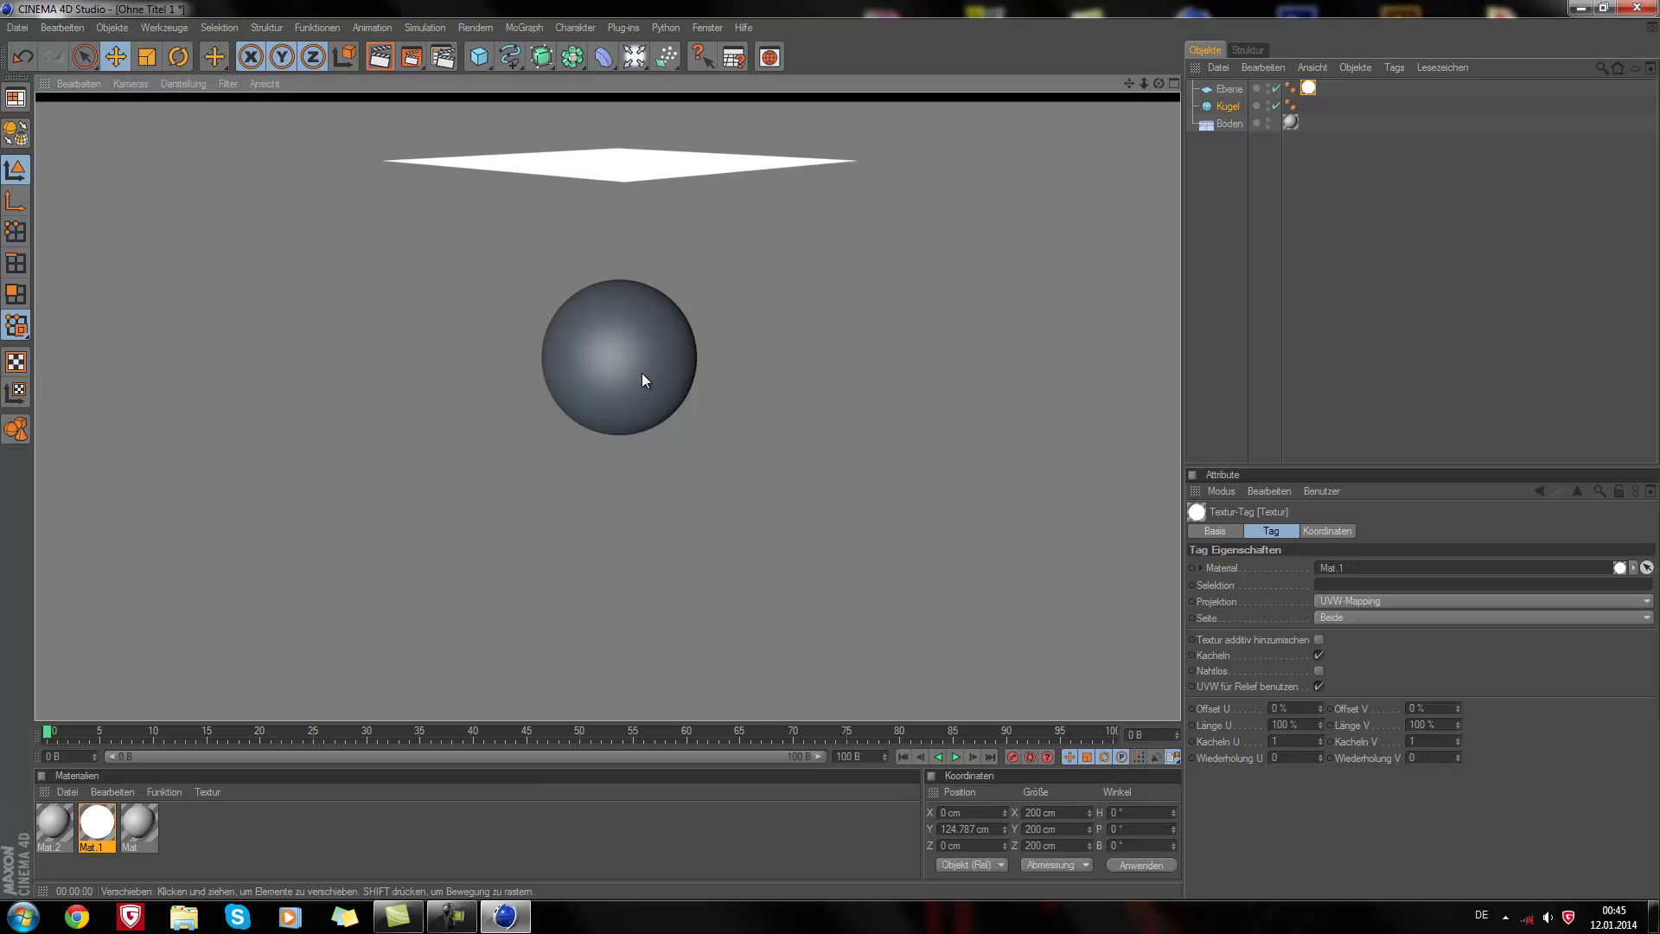
left_click(343, 811)
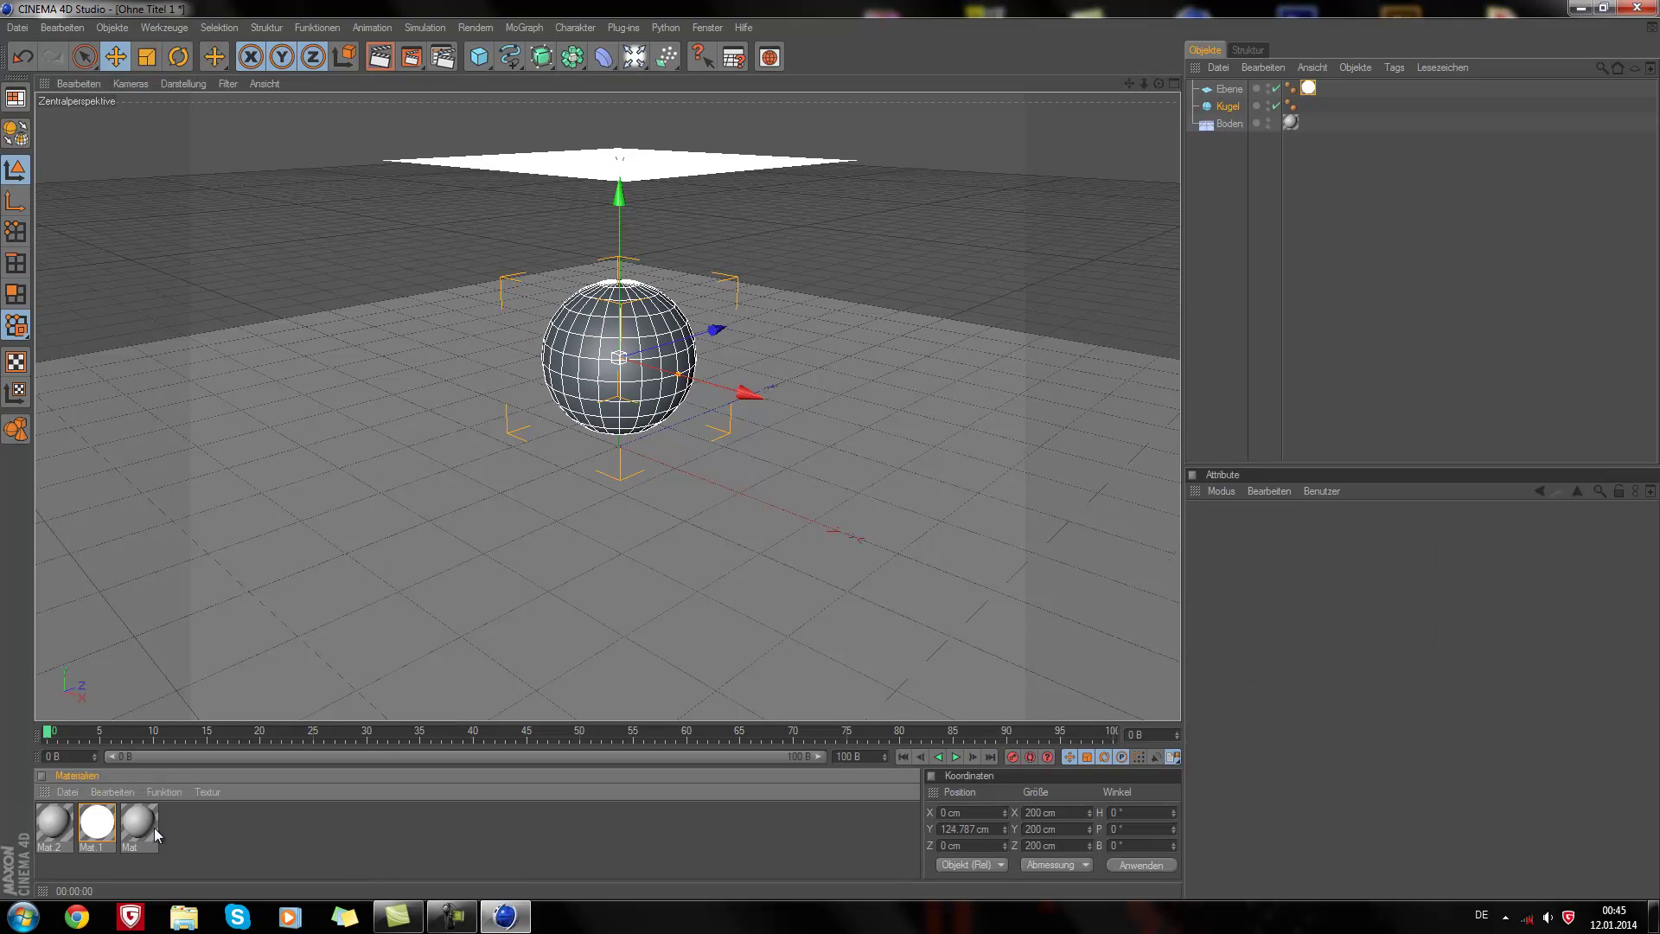
Step: Set Mat.2's colour to RGB 232/28/28 and enable its Spiegelung reflection
double_click(65, 828)
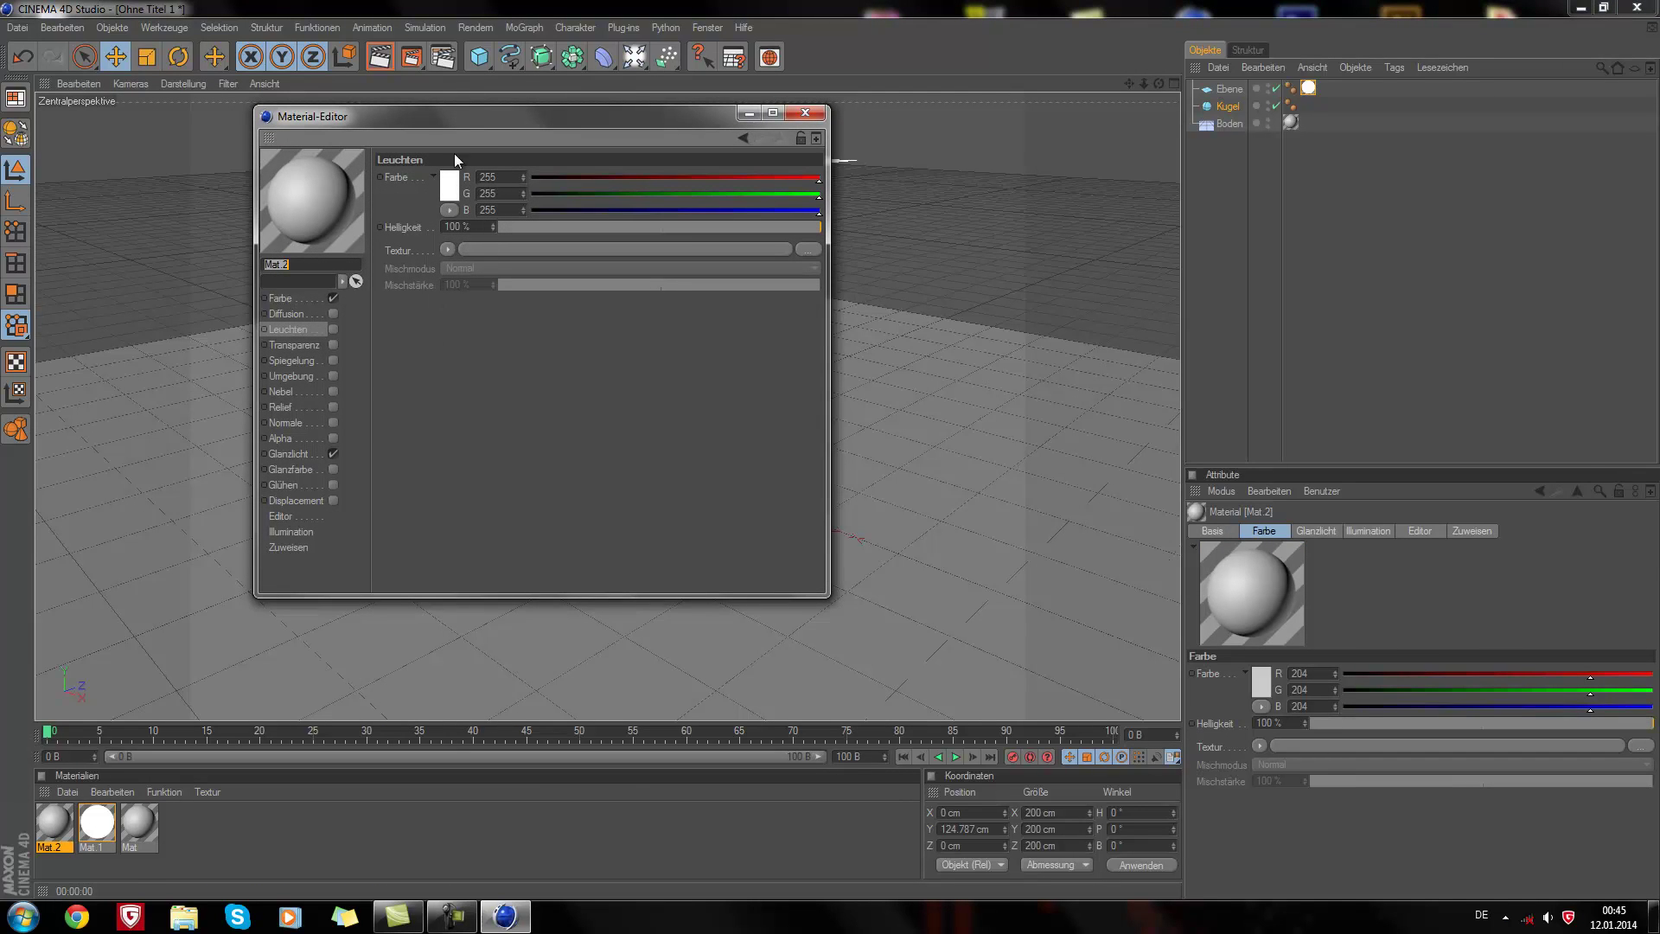
mouse_move(500, 113)
left_mouse_down()
mouse_move(543, 138)
mouse_move(863, 183)
mouse_move(1018, 172)
left_mouse_up()
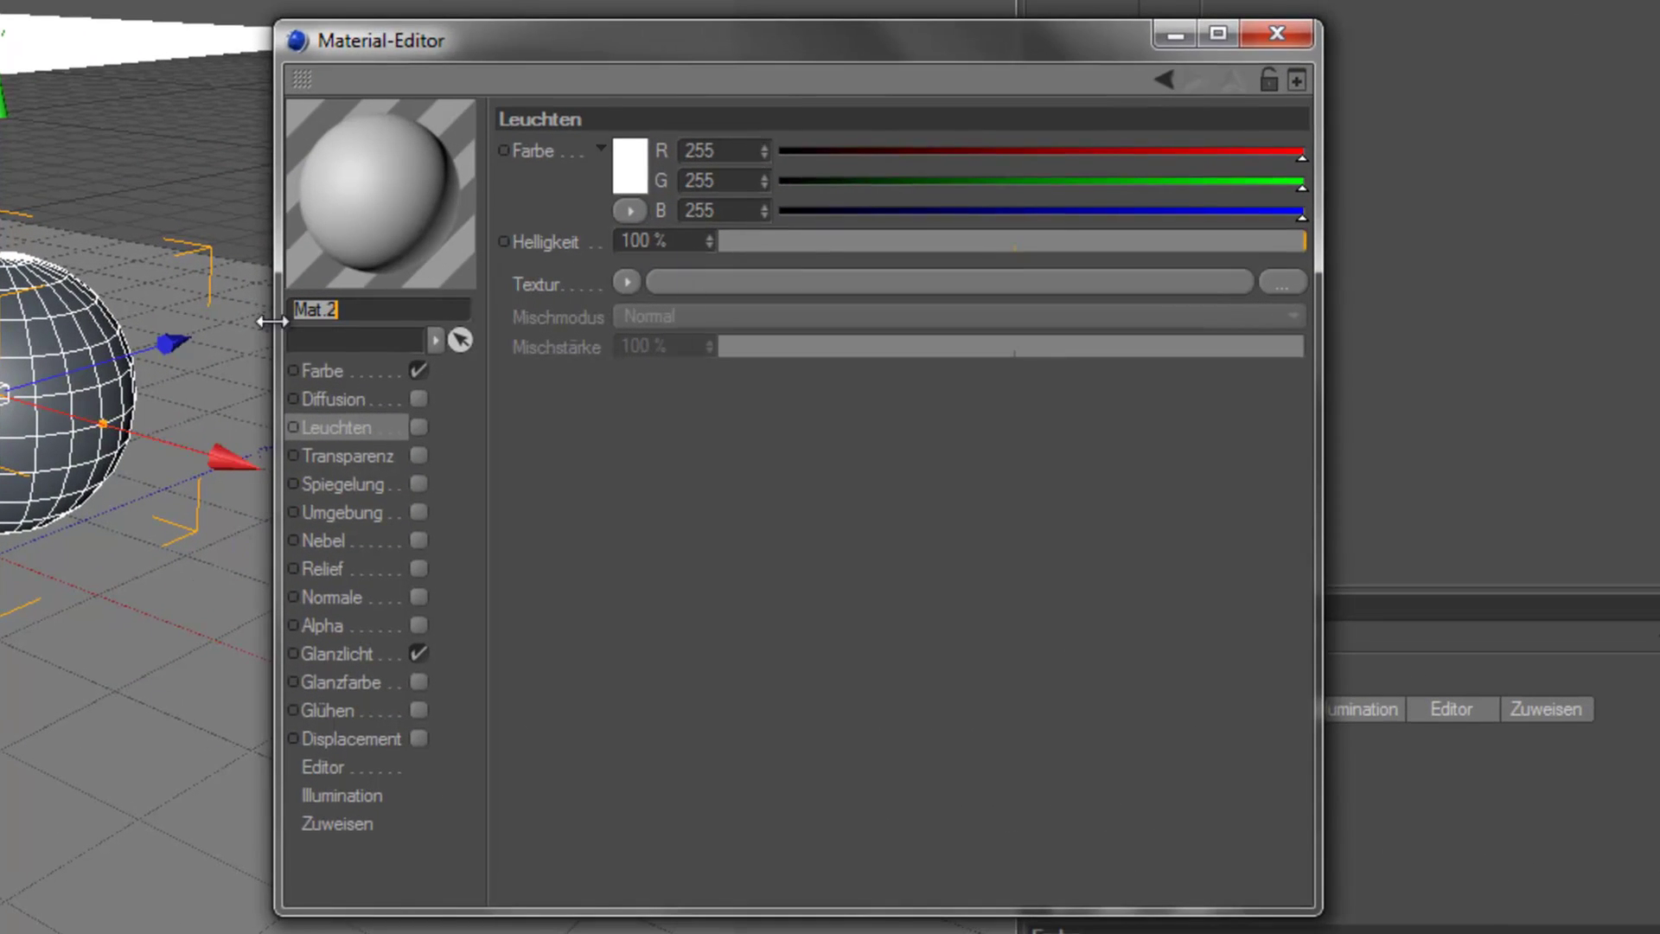
left_click(327, 370)
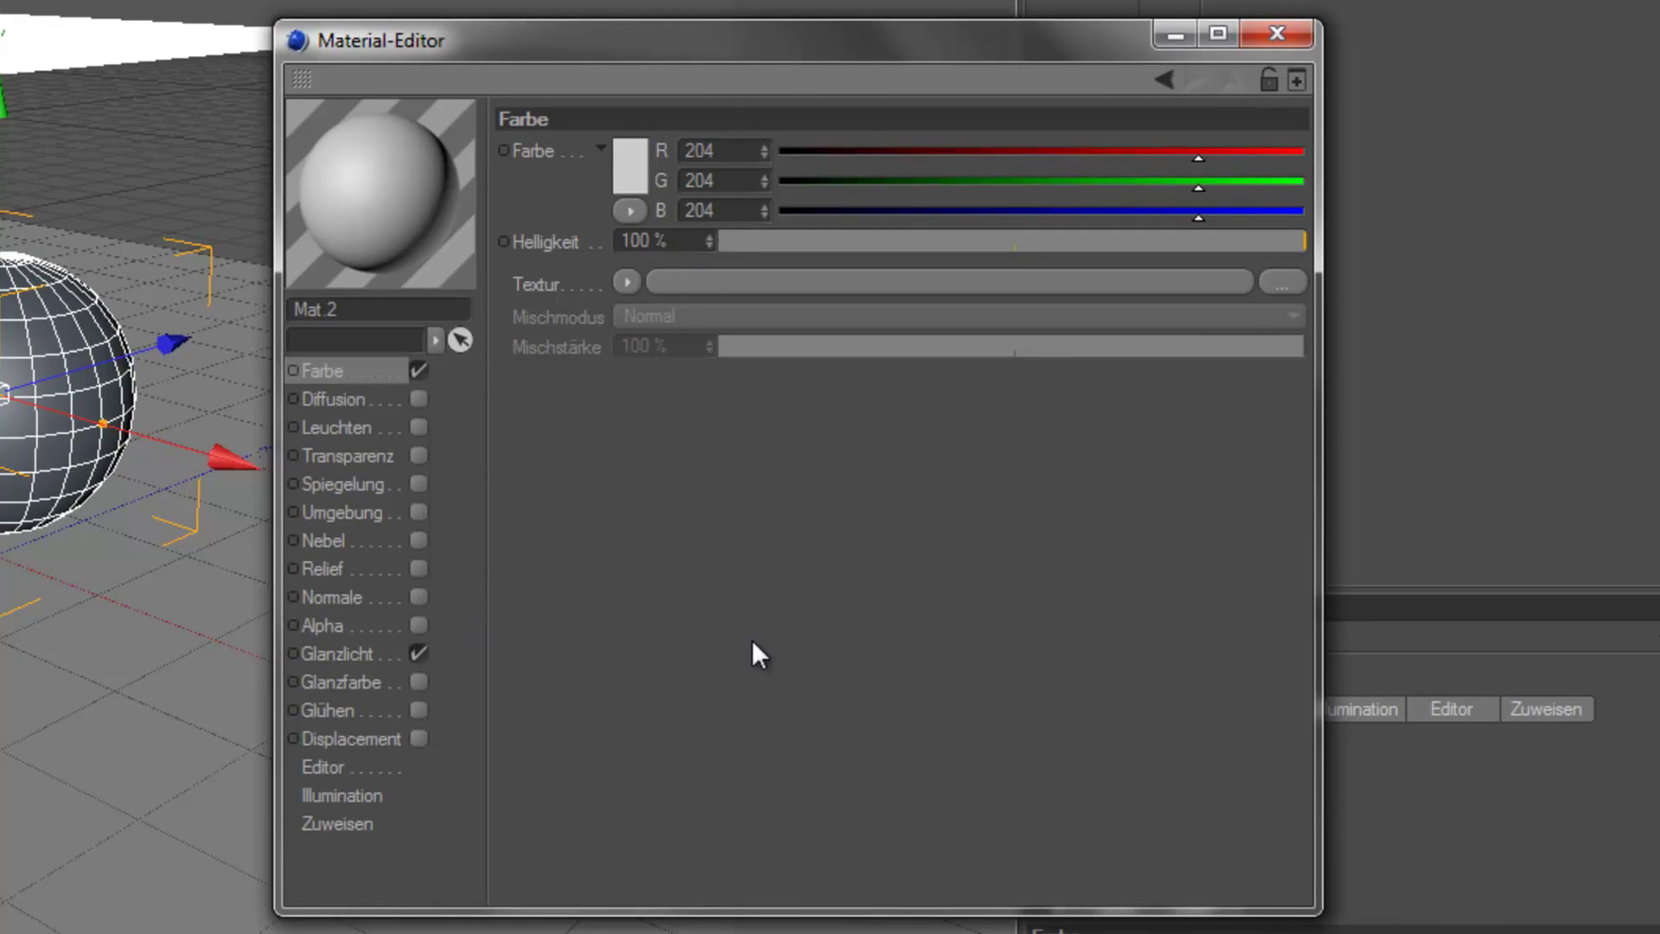
left_click(901, 181)
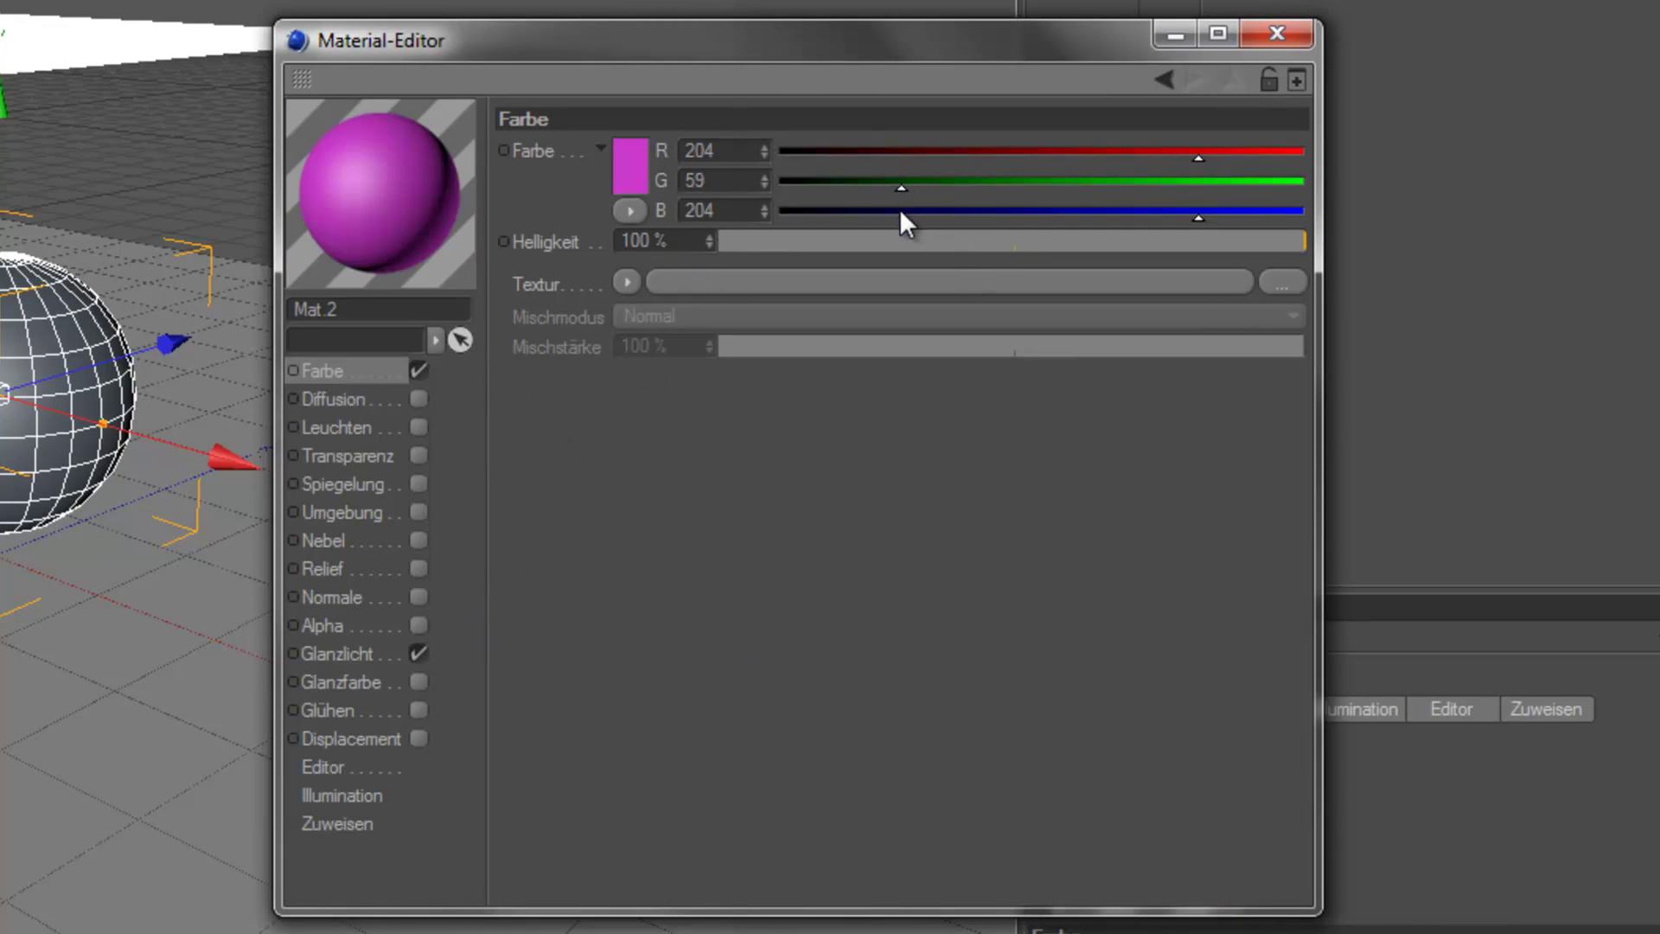
left_click(891, 210)
left_click(837, 210)
left_click(836, 181)
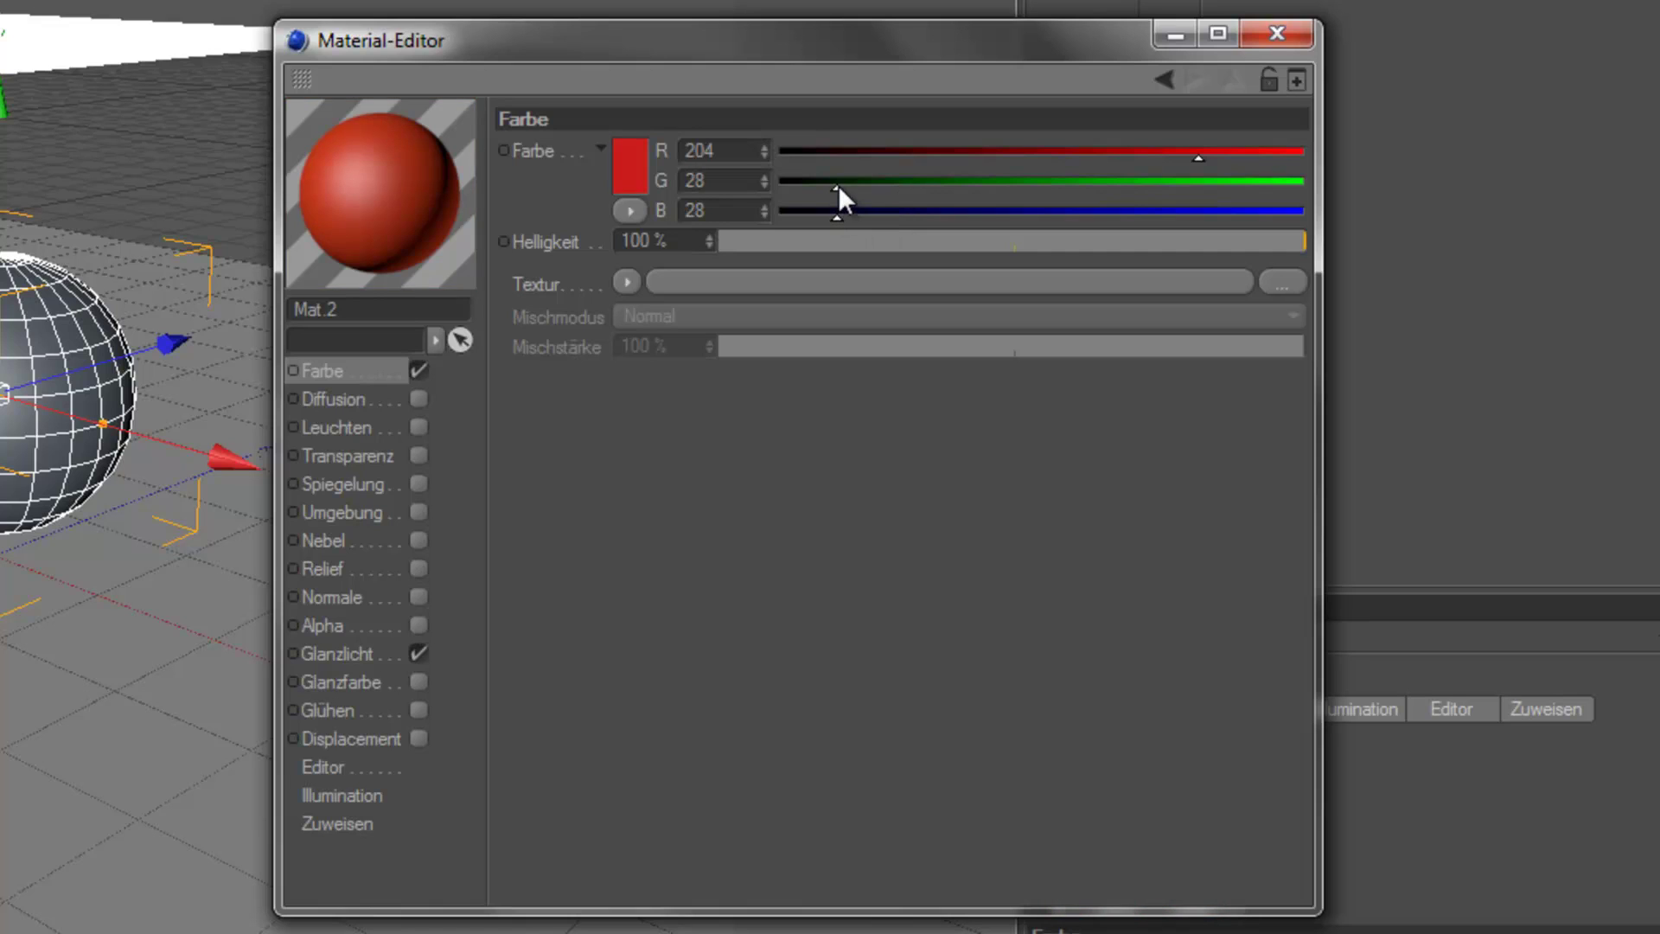
left_click(1254, 154)
left_click(1260, 156)
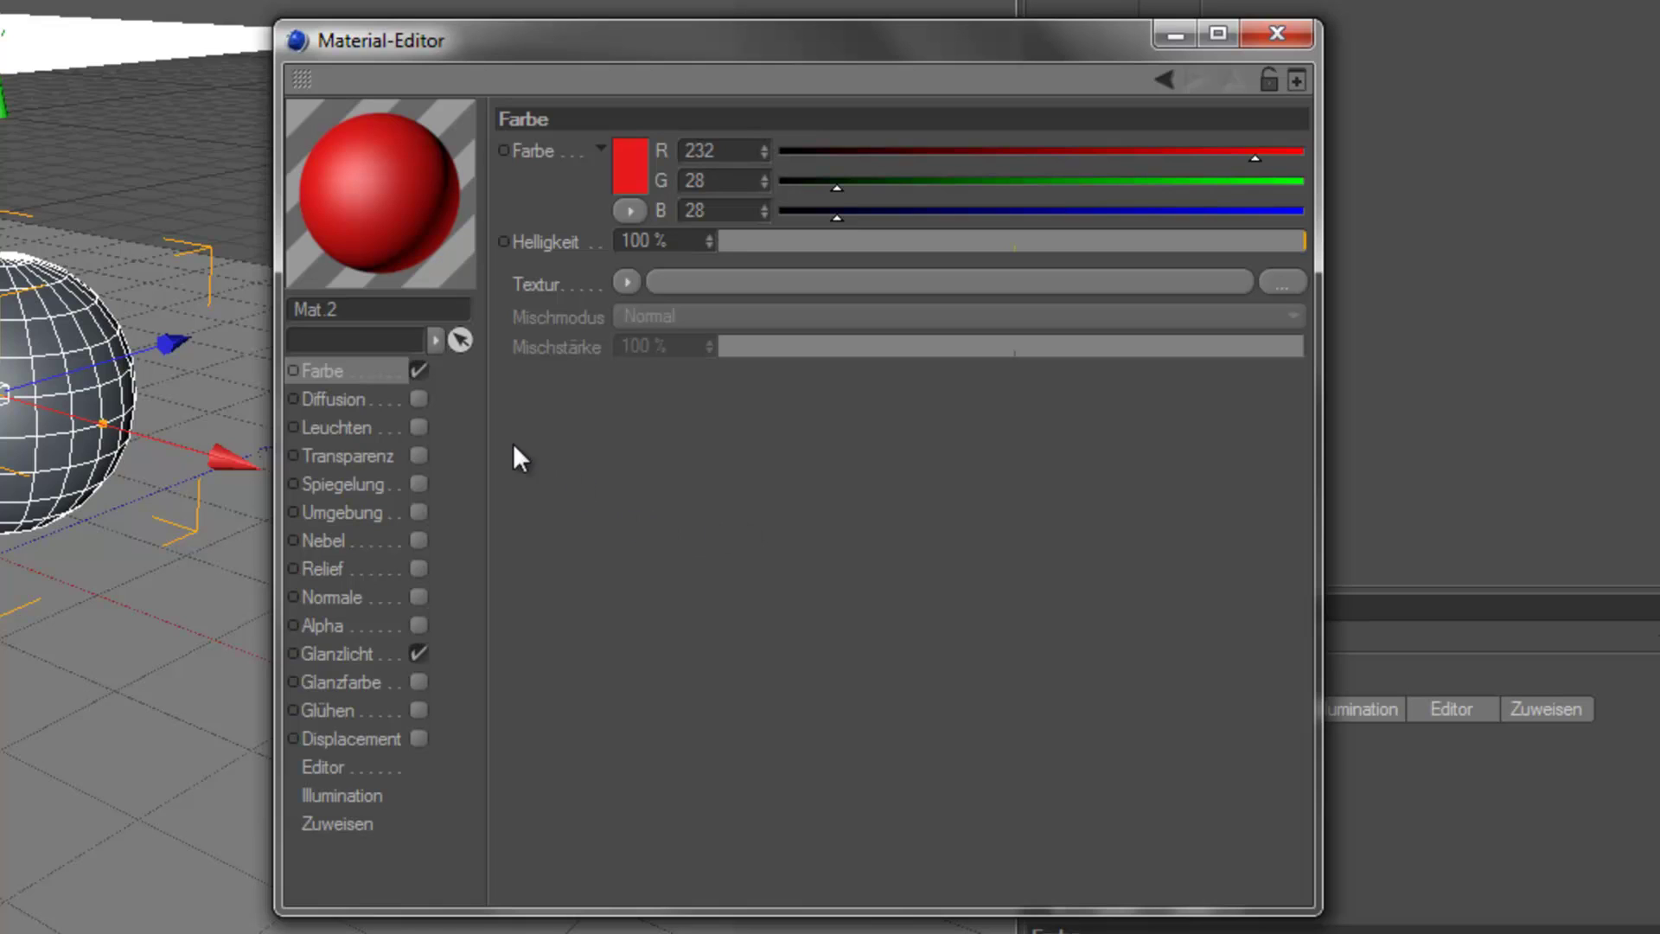
left_click(418, 484)
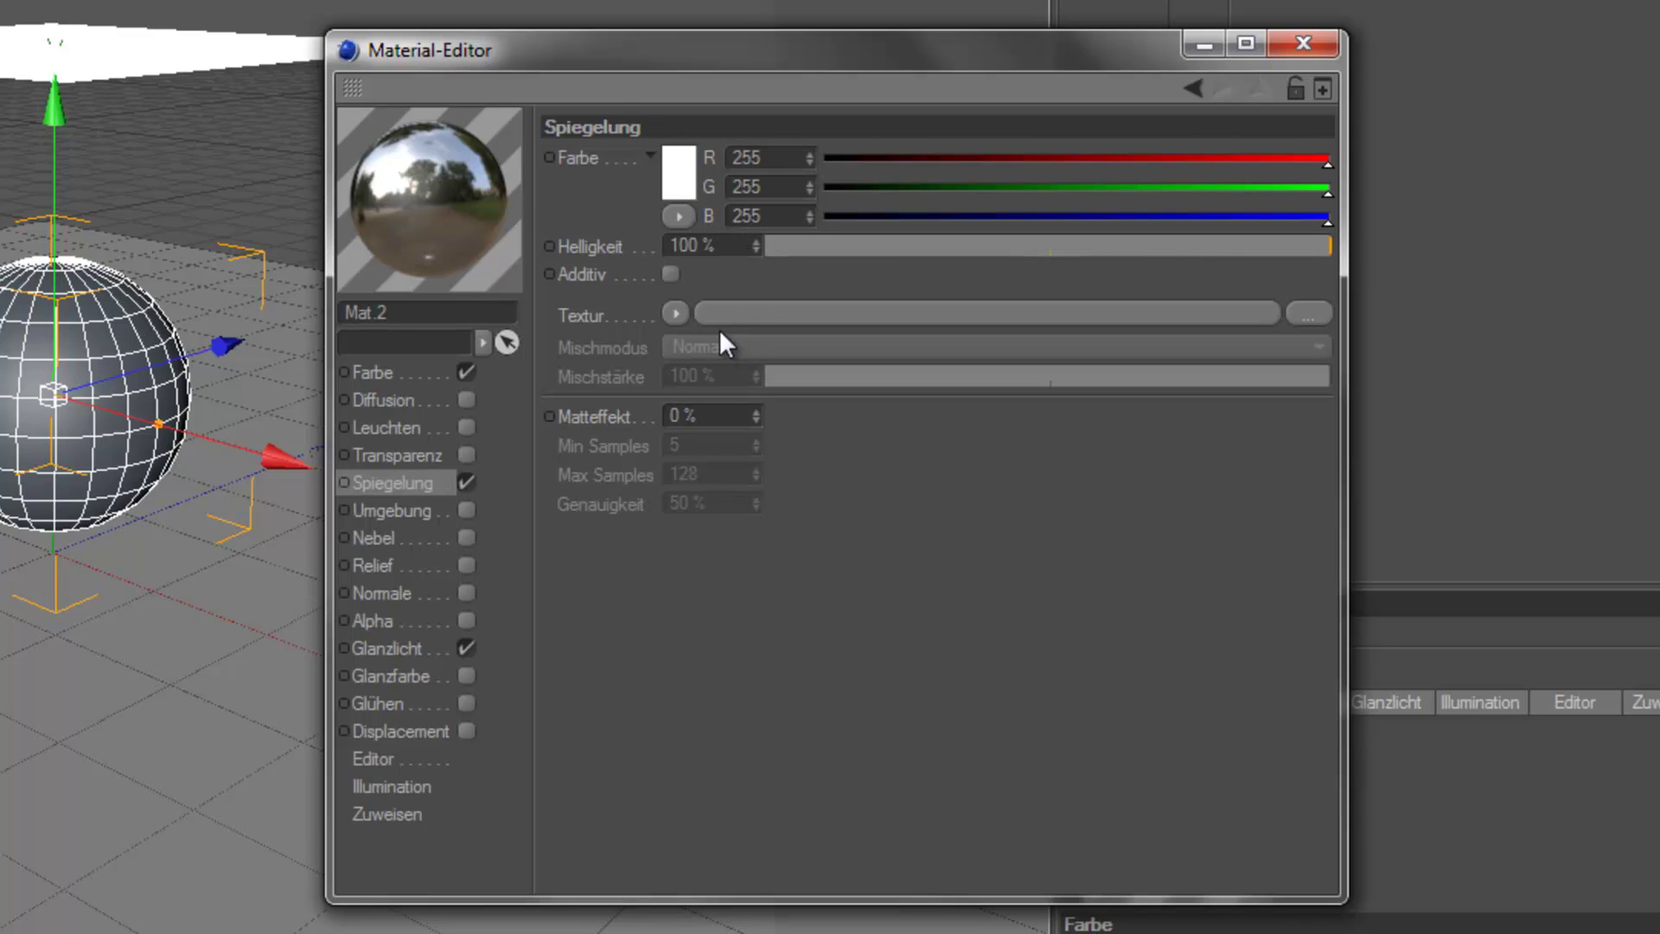
Step: Give Mat.2's reflection a Fresnel texture with midpoint shifted right and dark end grey 57
left_click(675, 312)
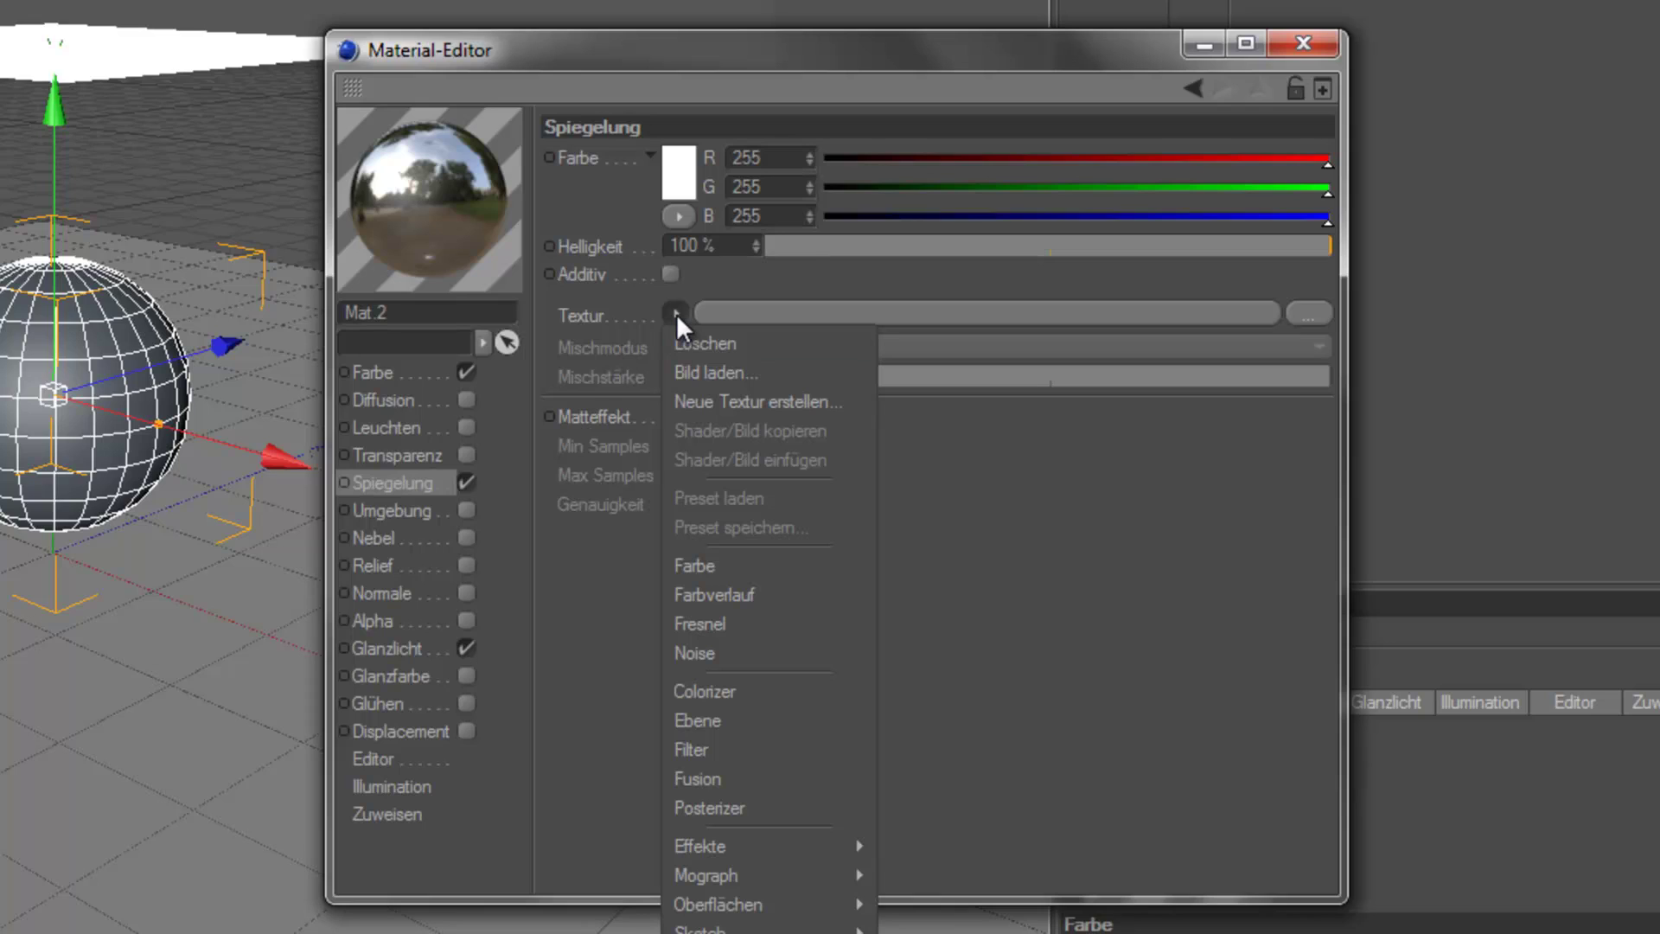
left_click(758, 638)
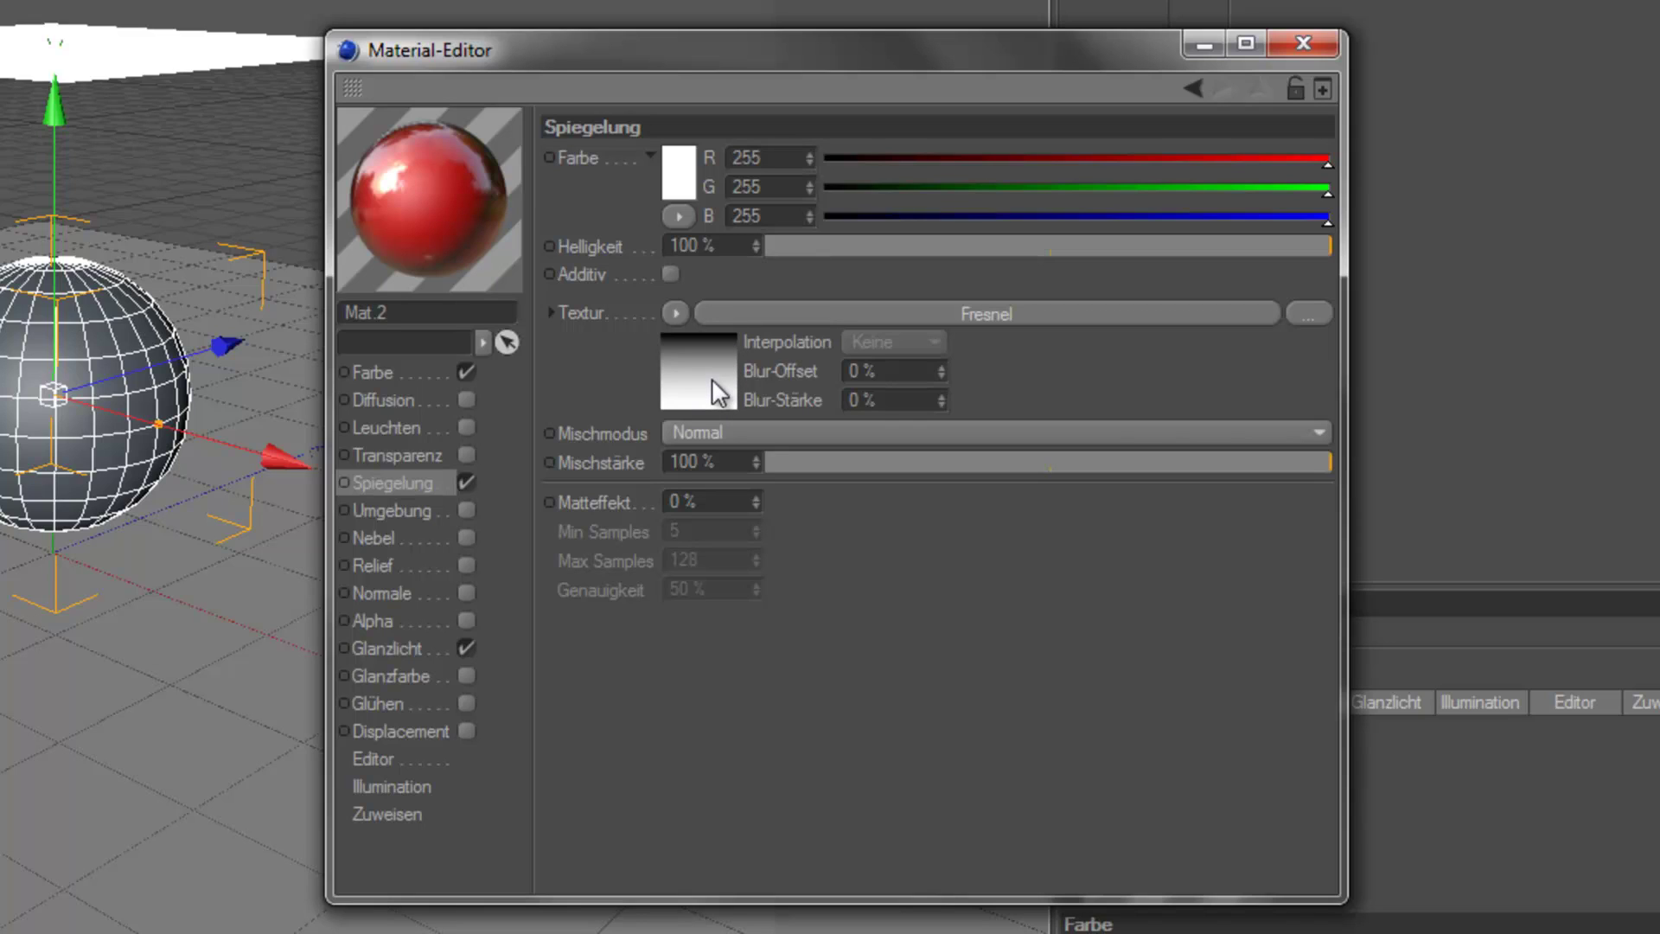
left_click(712, 380)
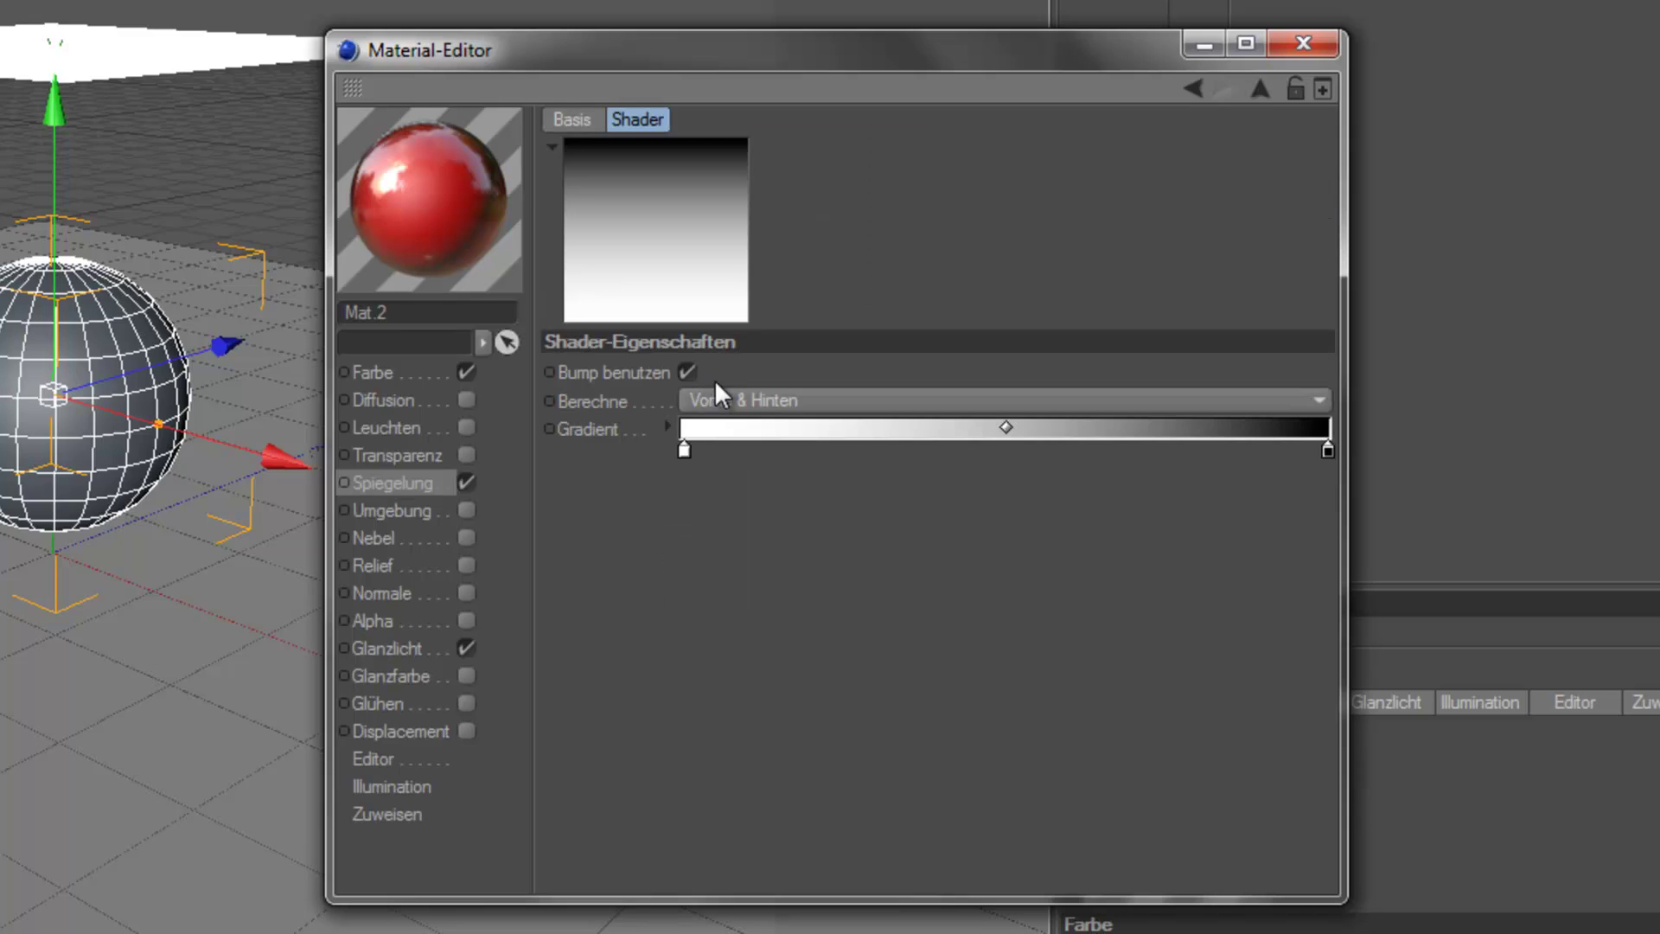
left_click_drag(1008, 425, 1082, 425)
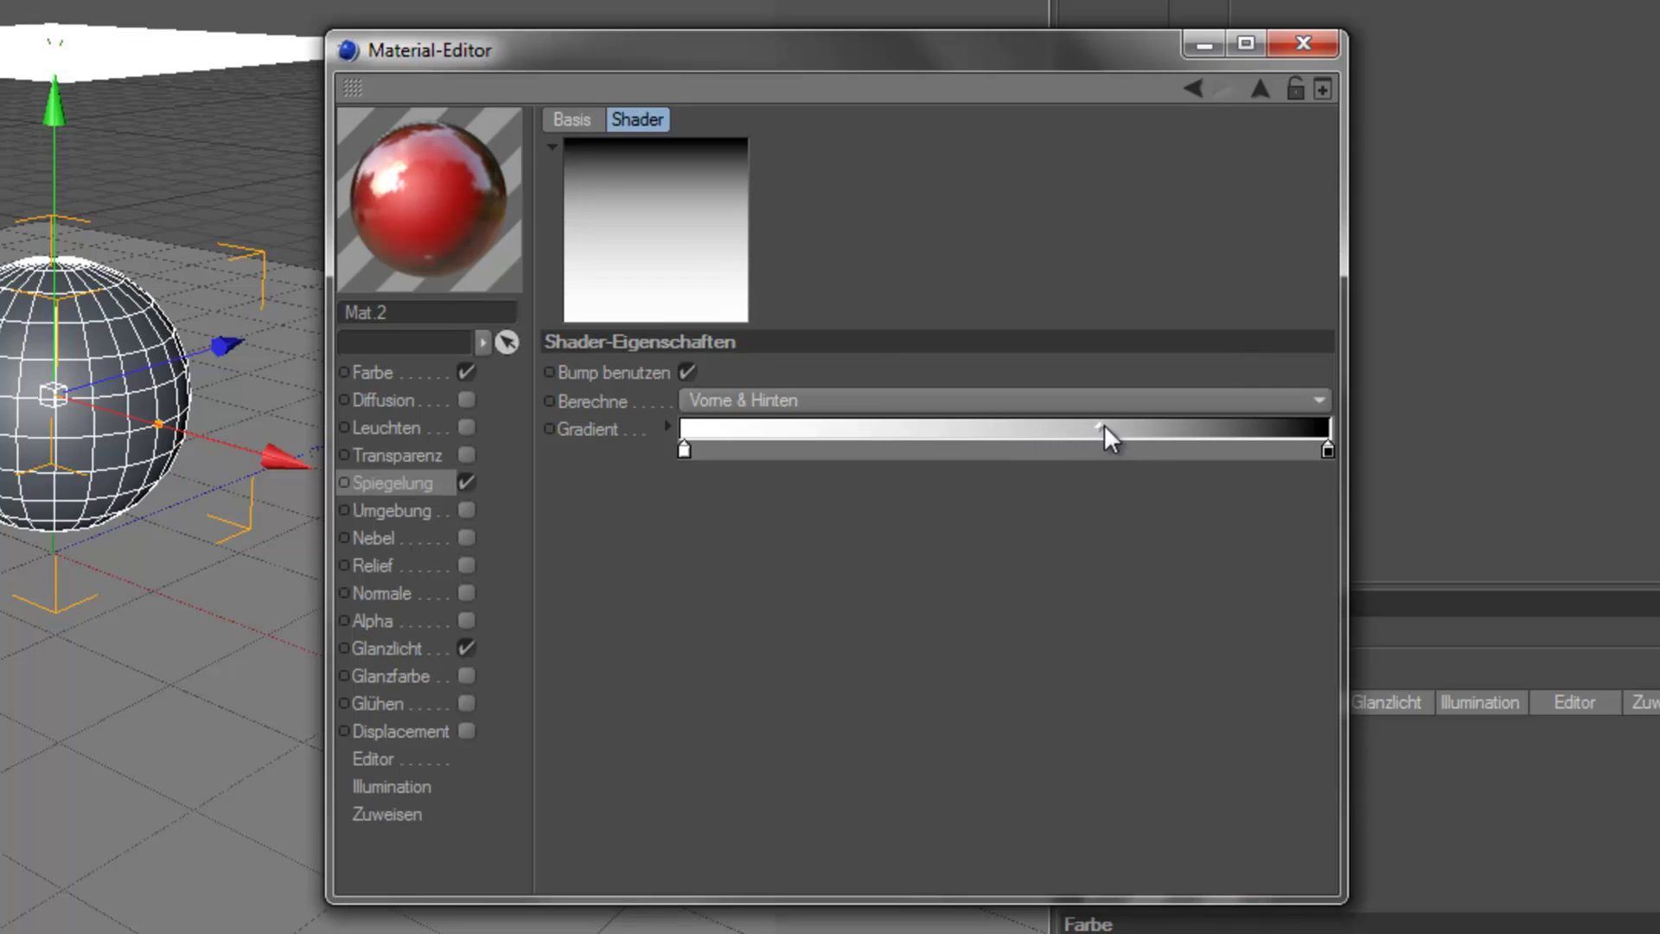
left_click_drag(1115, 425, 1185, 422)
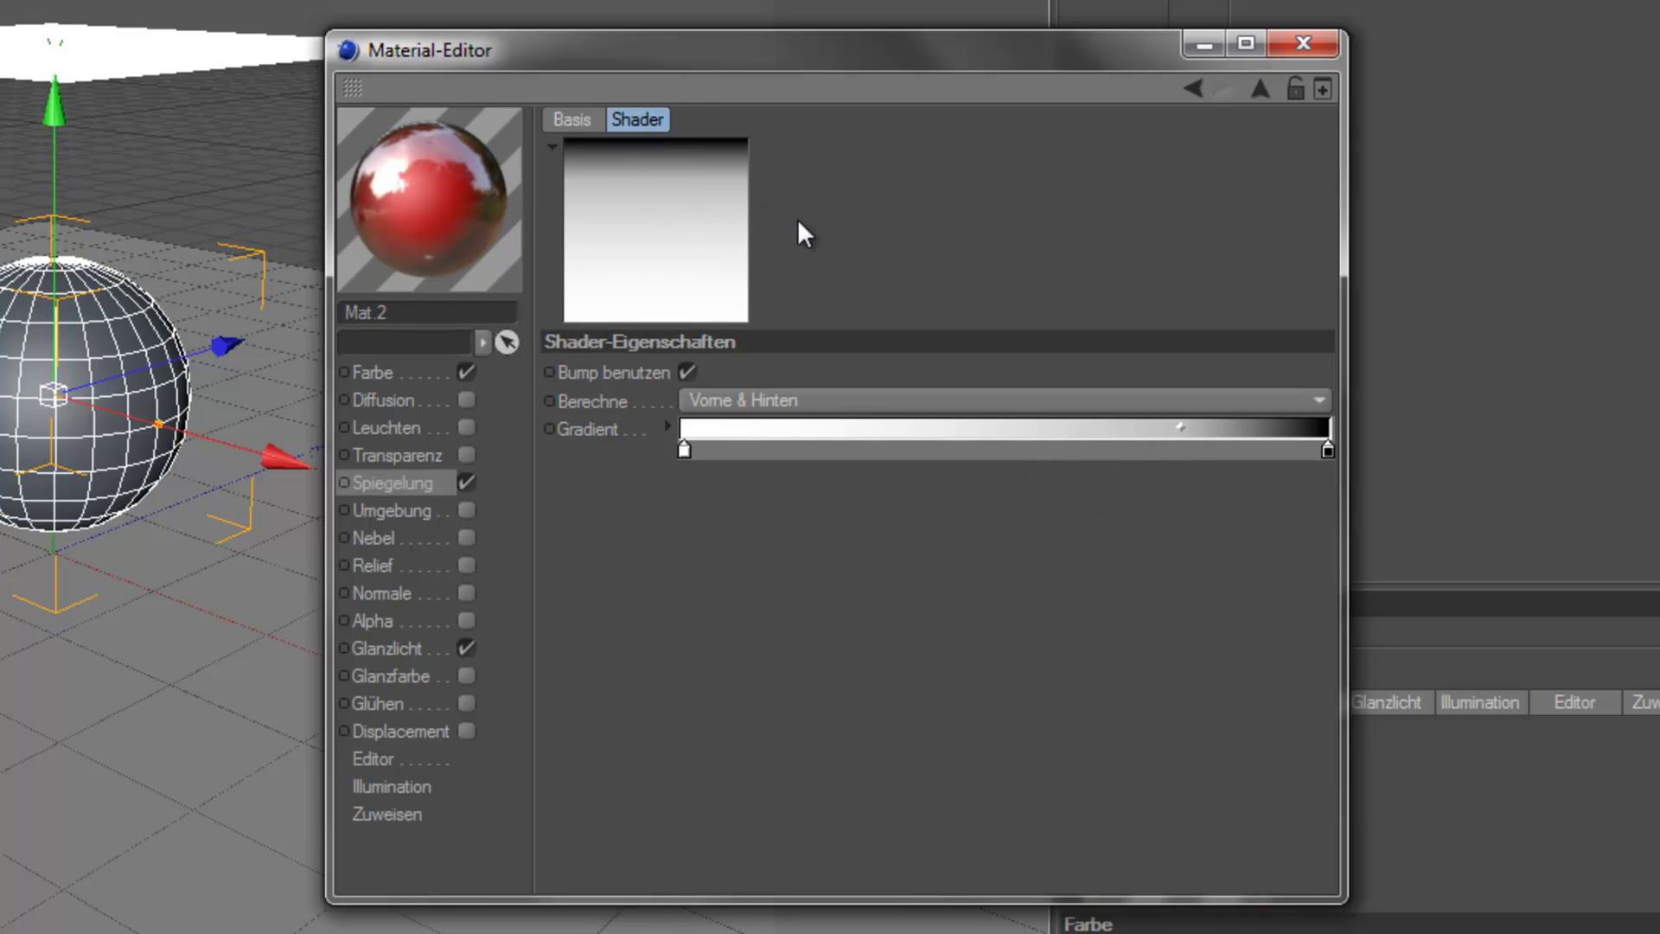
double_click(1326, 448)
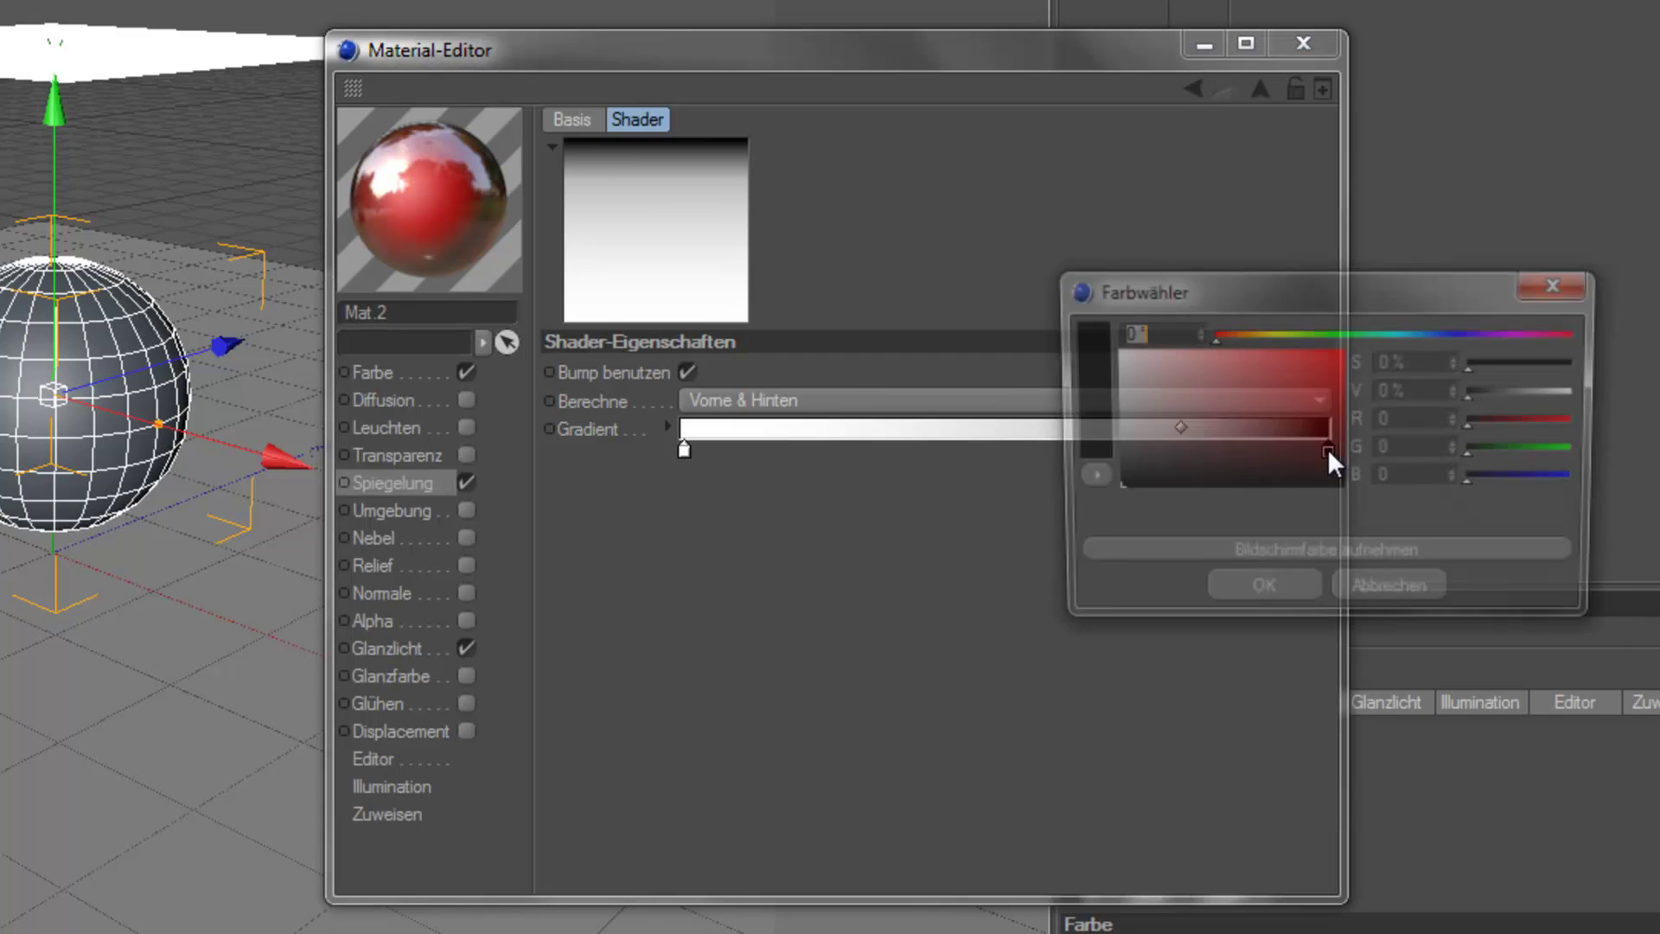
left_click(1109, 459)
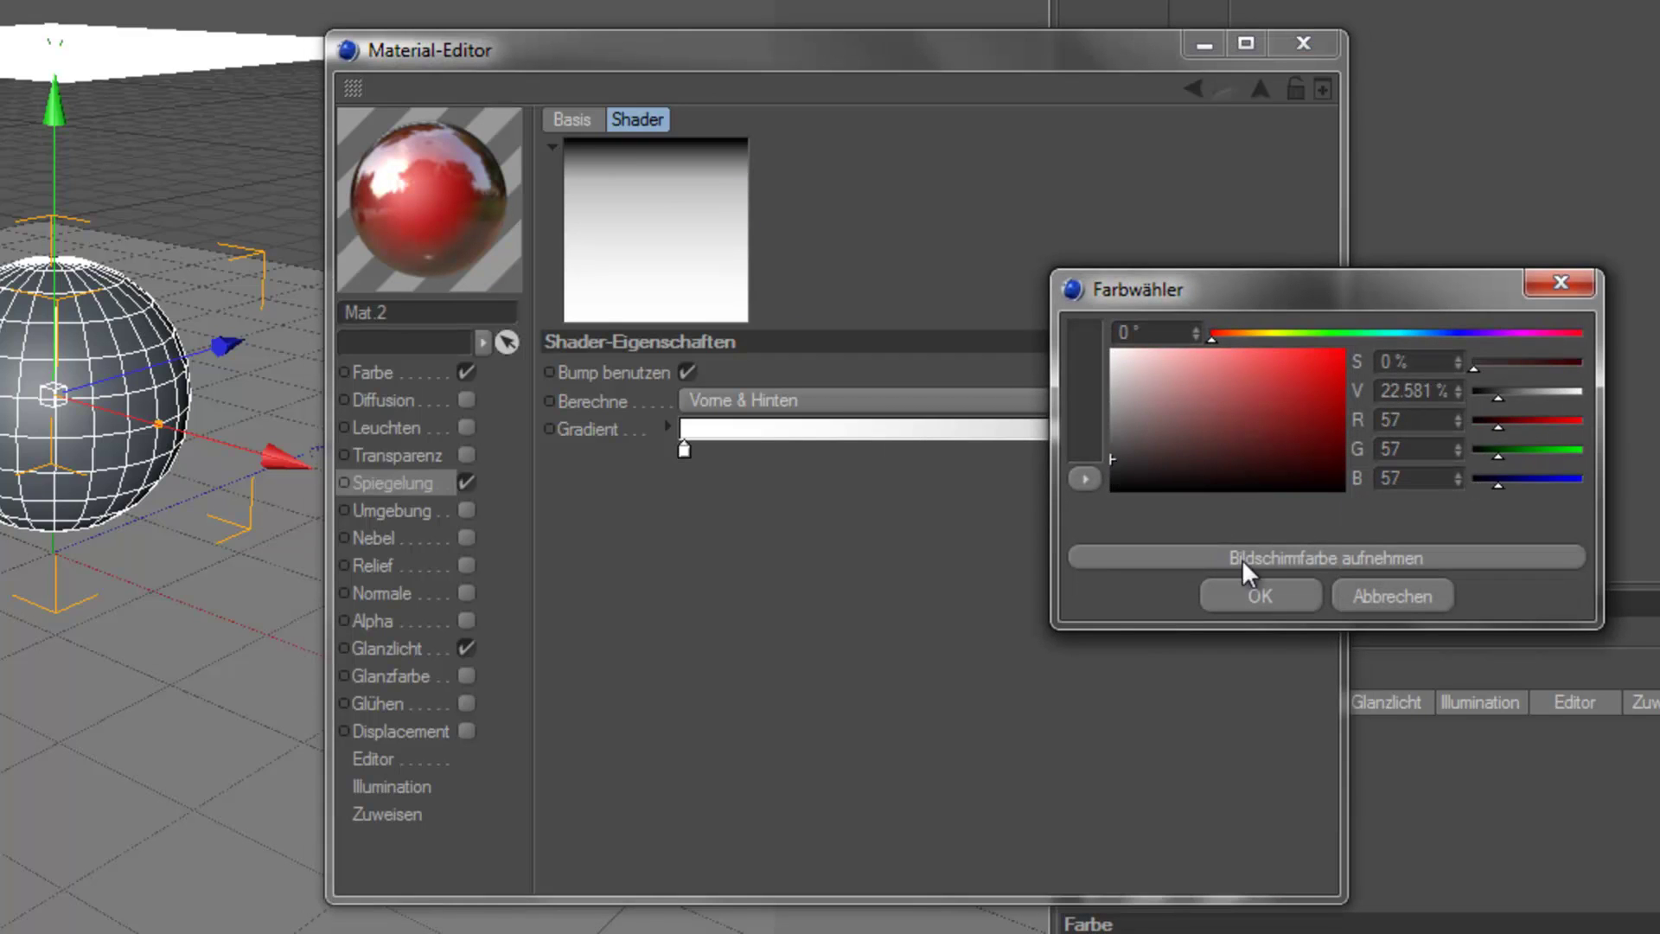
left_click(1262, 591)
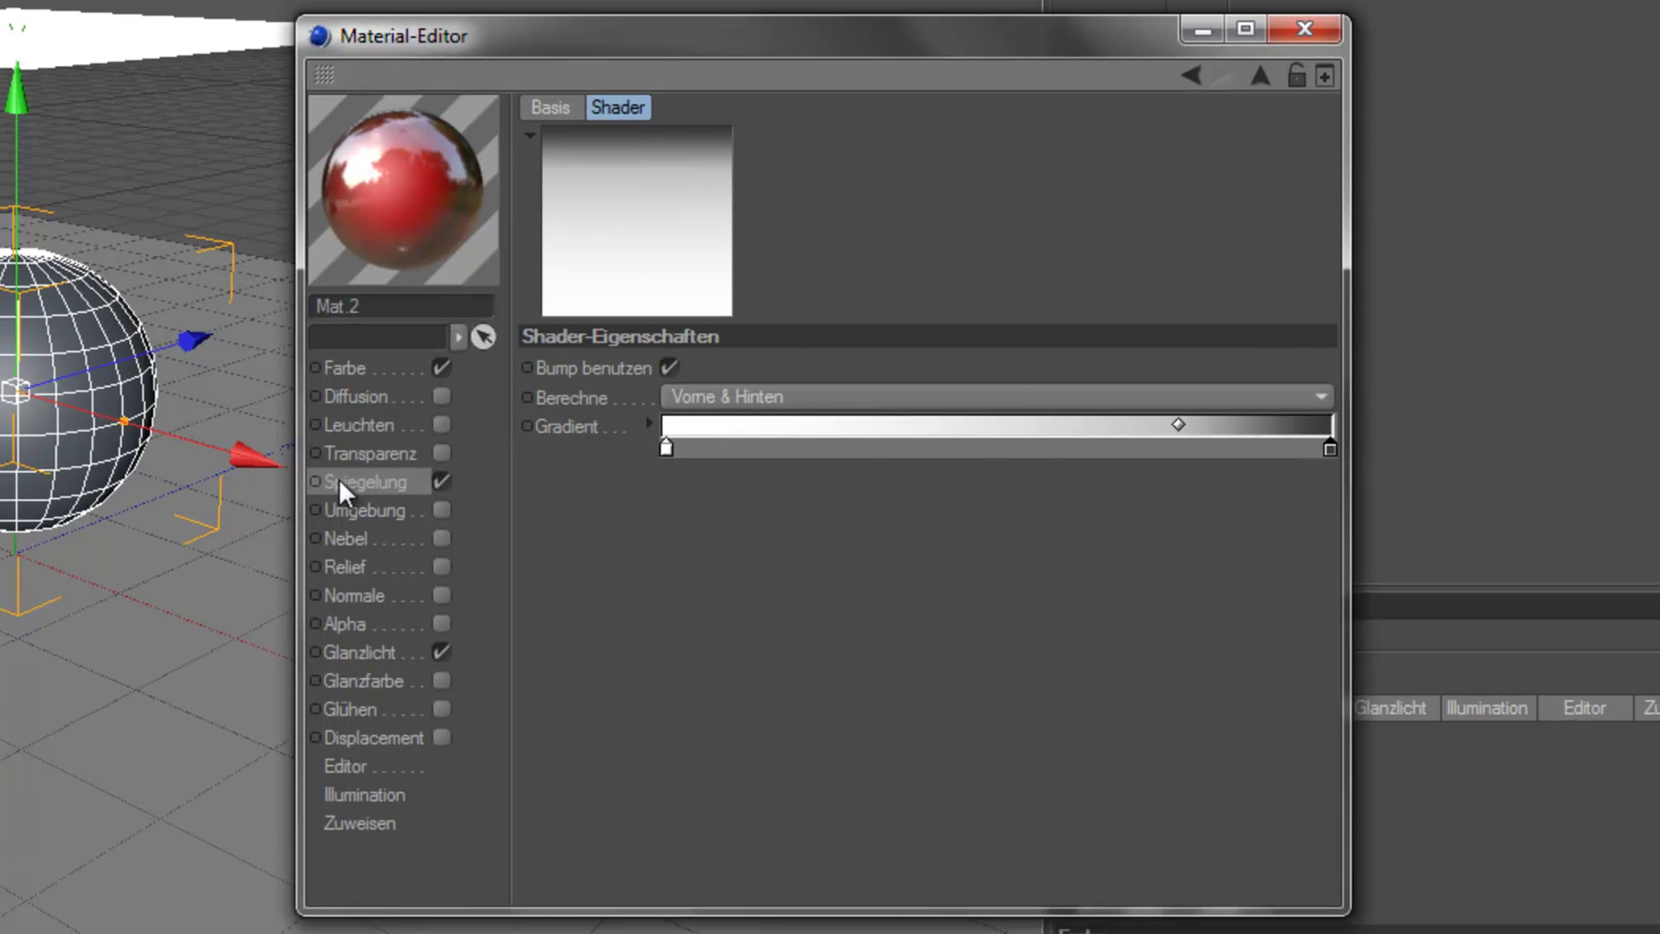
left_click(346, 491)
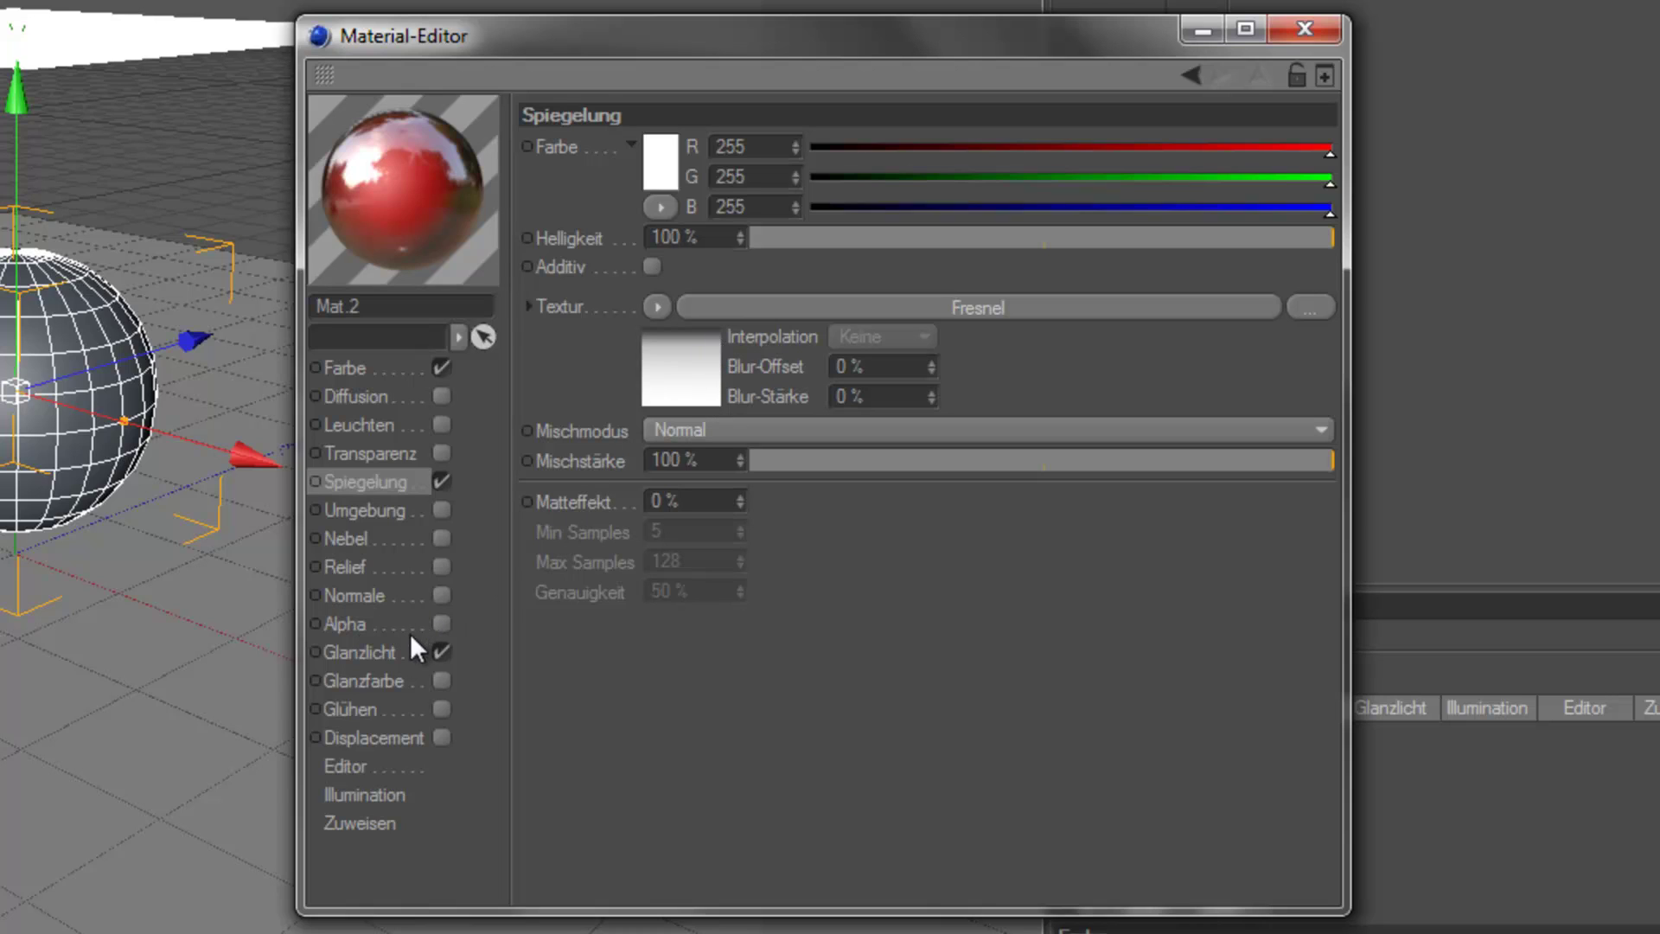
Step: Review Mat.2's Glanzlicht settings, then switch on its Displacement channel
left_click(380, 661)
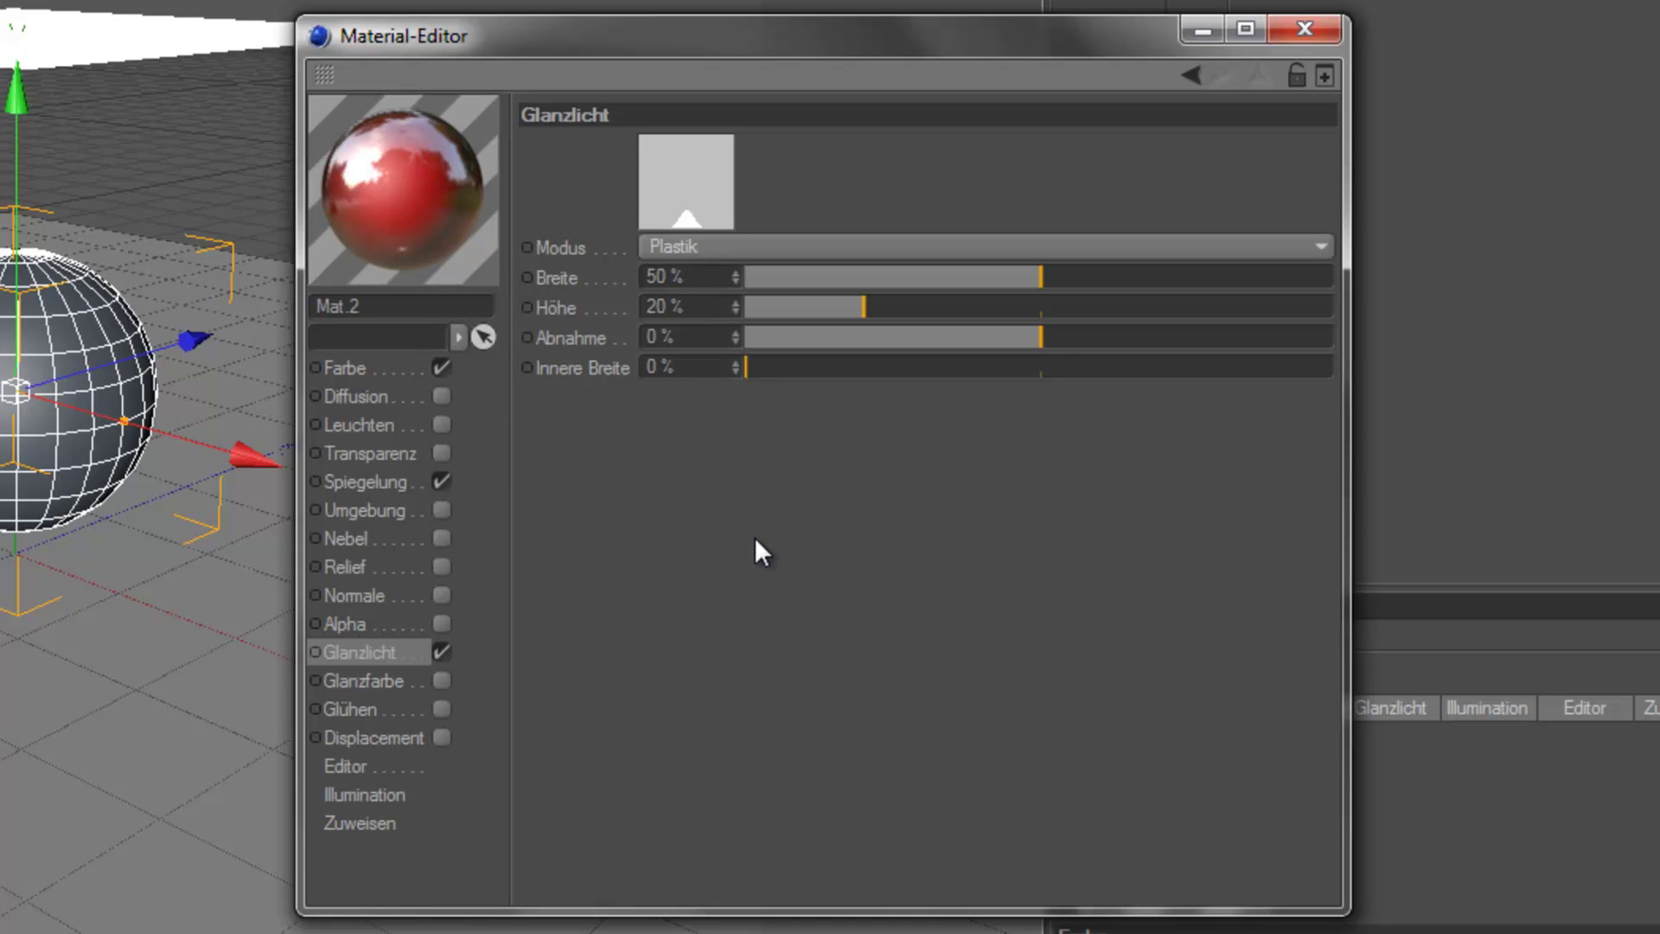
left_click(442, 738)
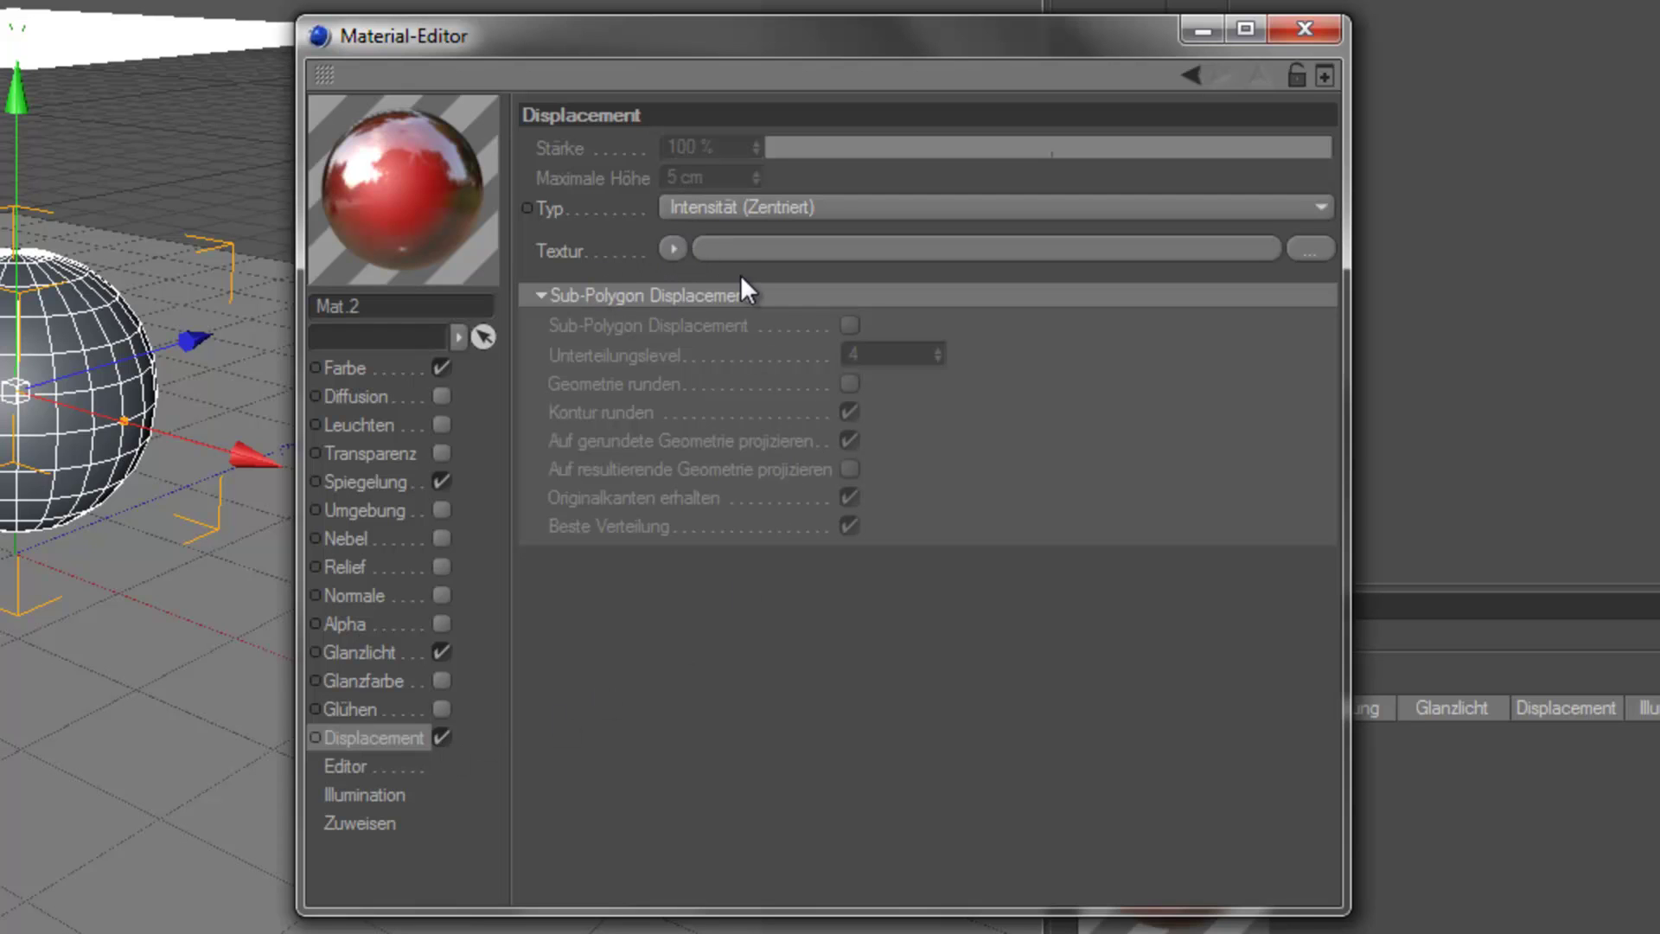
Step: Use the Oberflächen > Tiles shader as Mat.2's Displacement texture
left_click(673, 249)
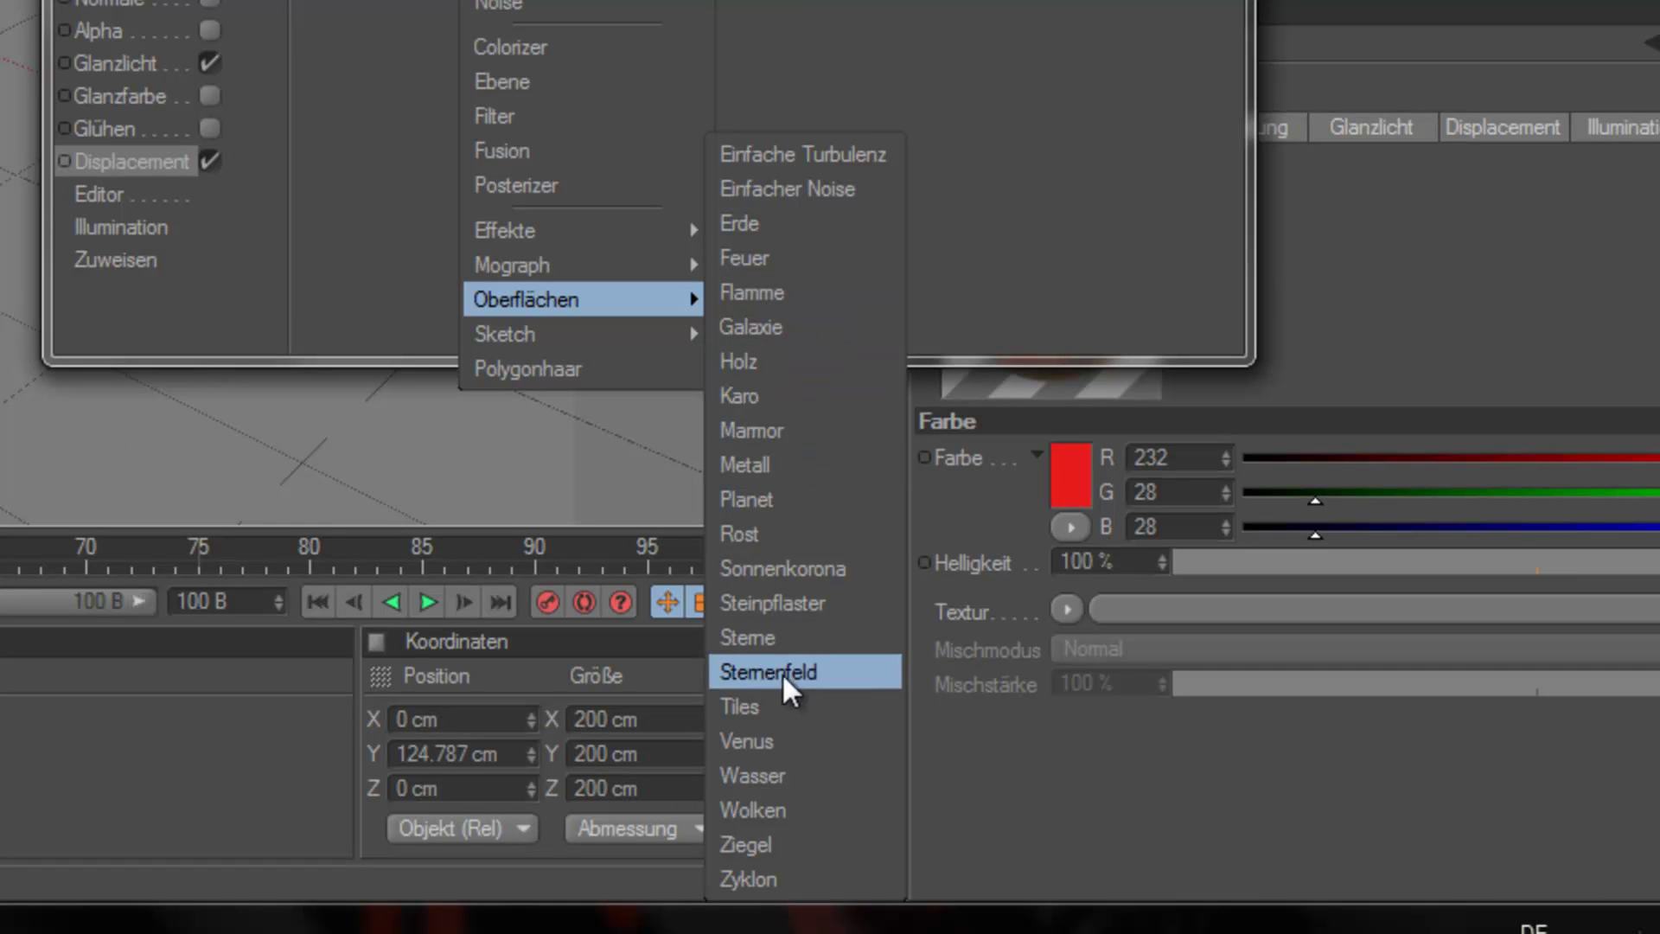
mouse_move(526, 298)
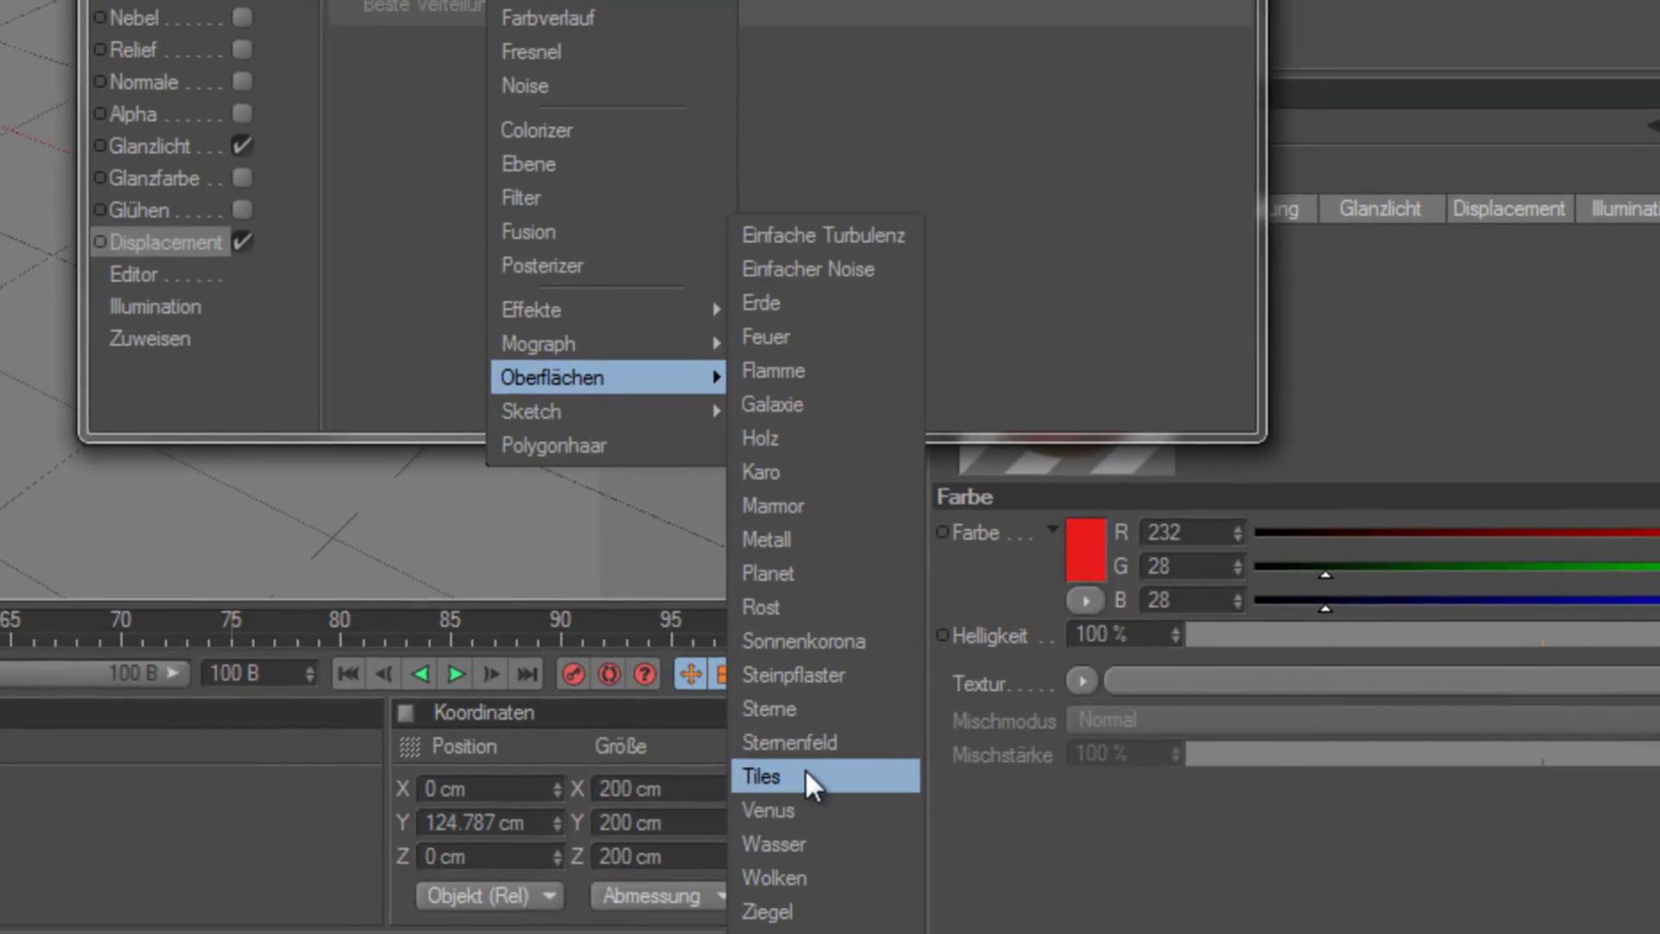
left_click(783, 706)
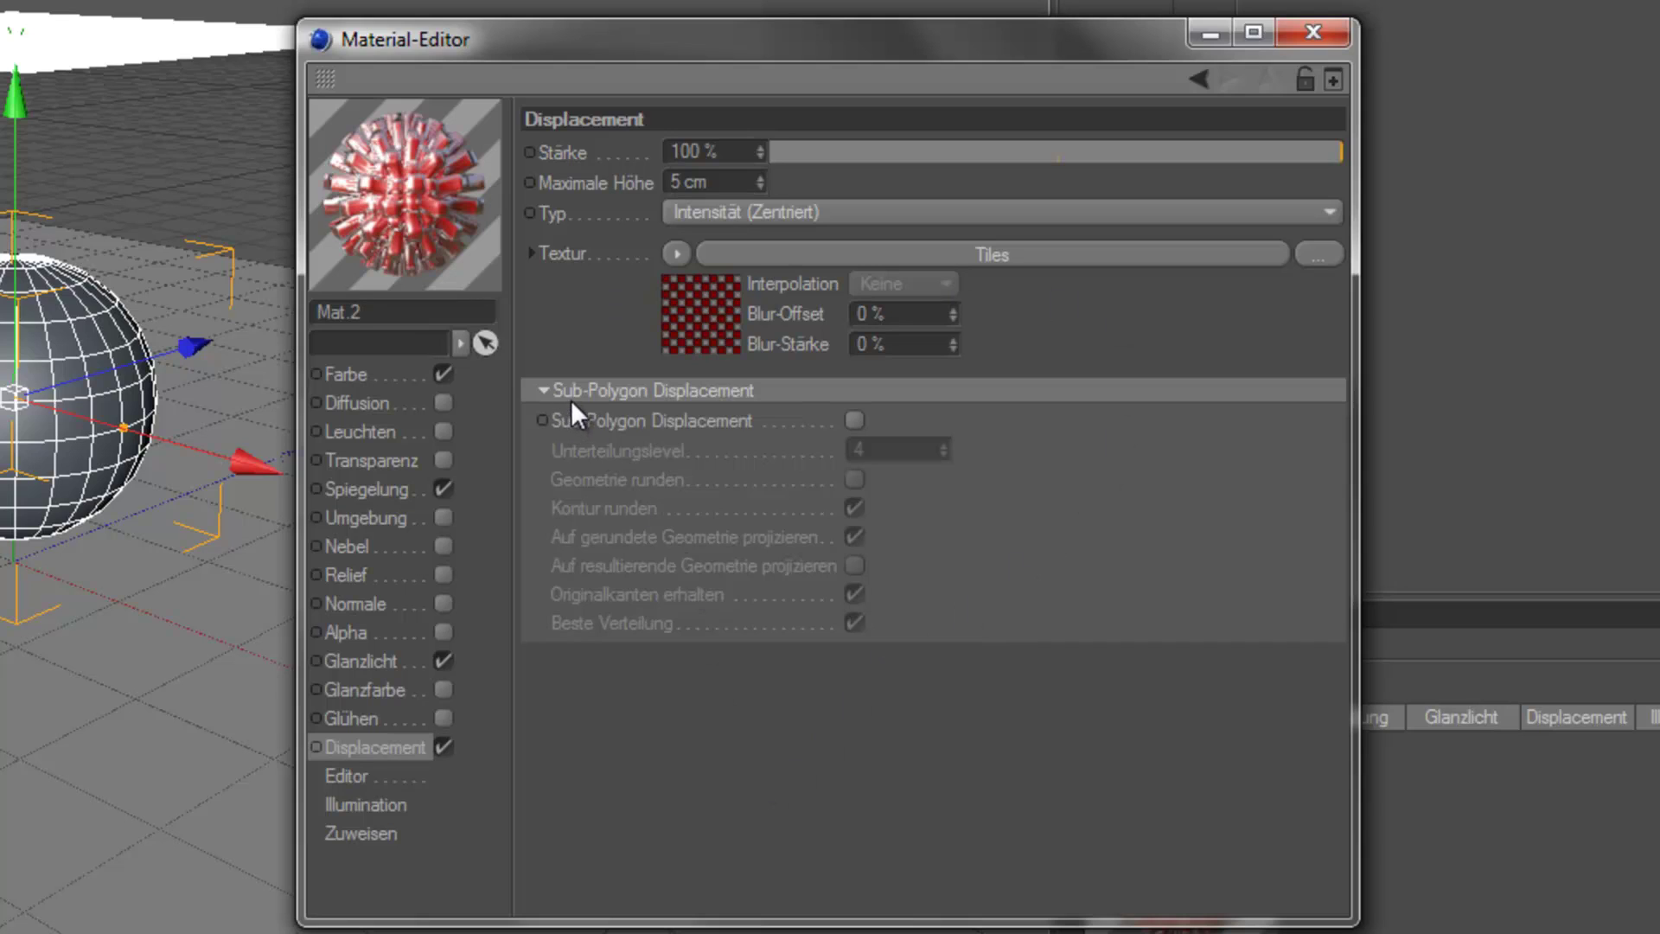
Step: Enable Sub-Polygon Displacement with Stärke 80 % and Maximale Höhe 160 cm
left_click(854, 420)
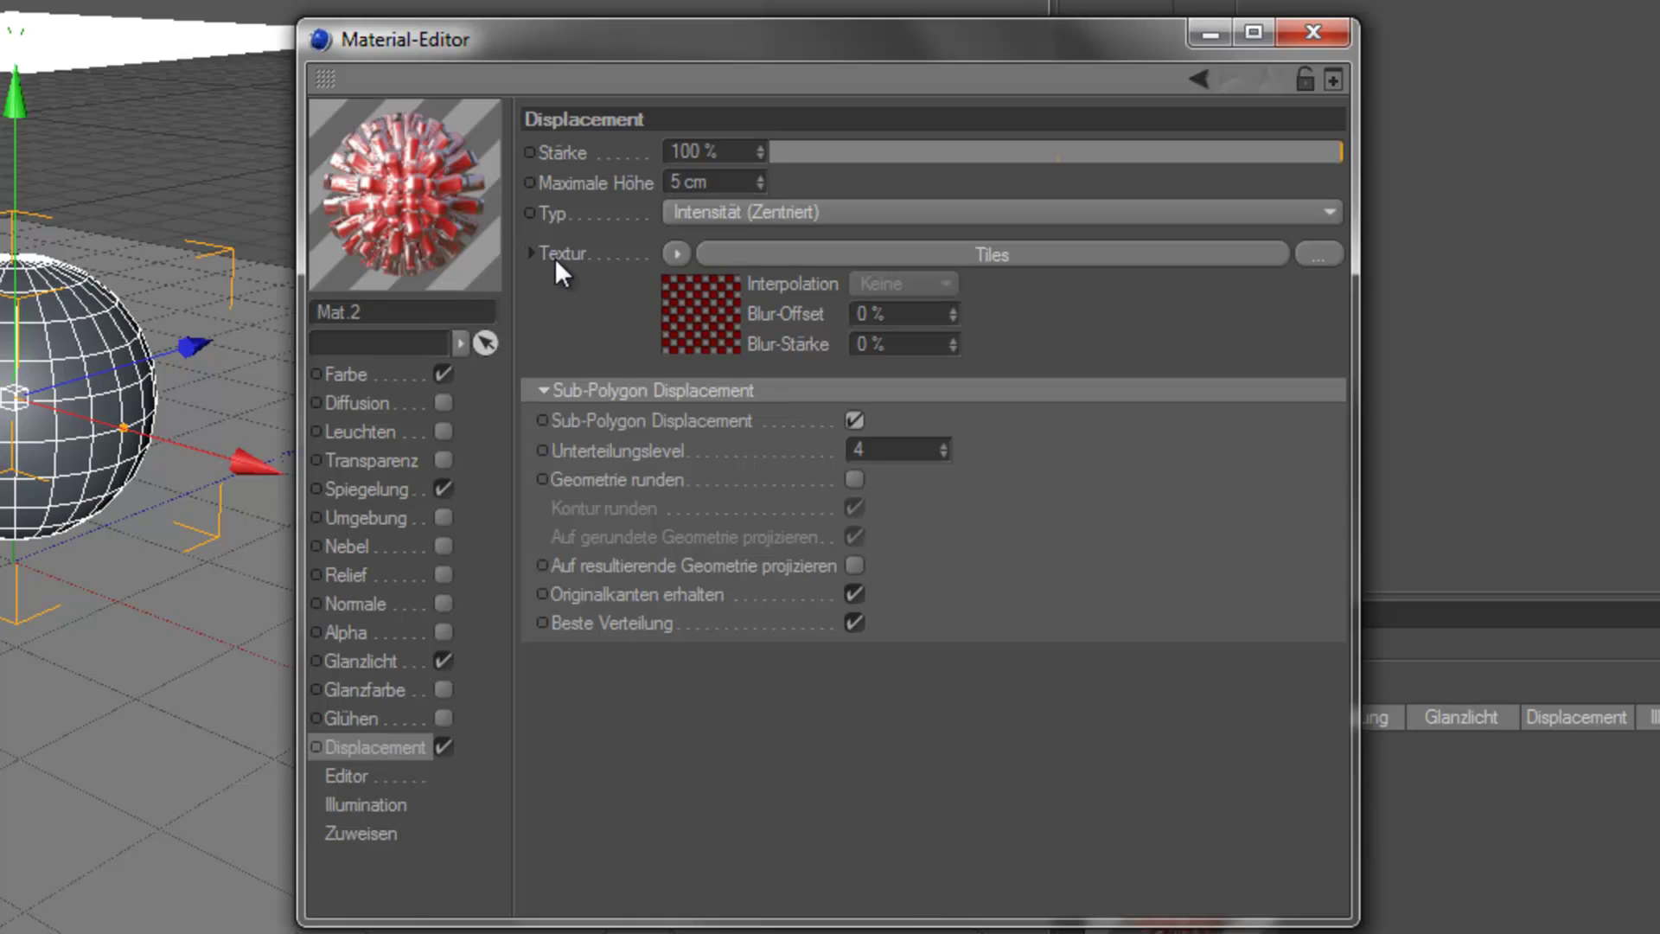
left_click_drag(1300, 152, 1288, 153)
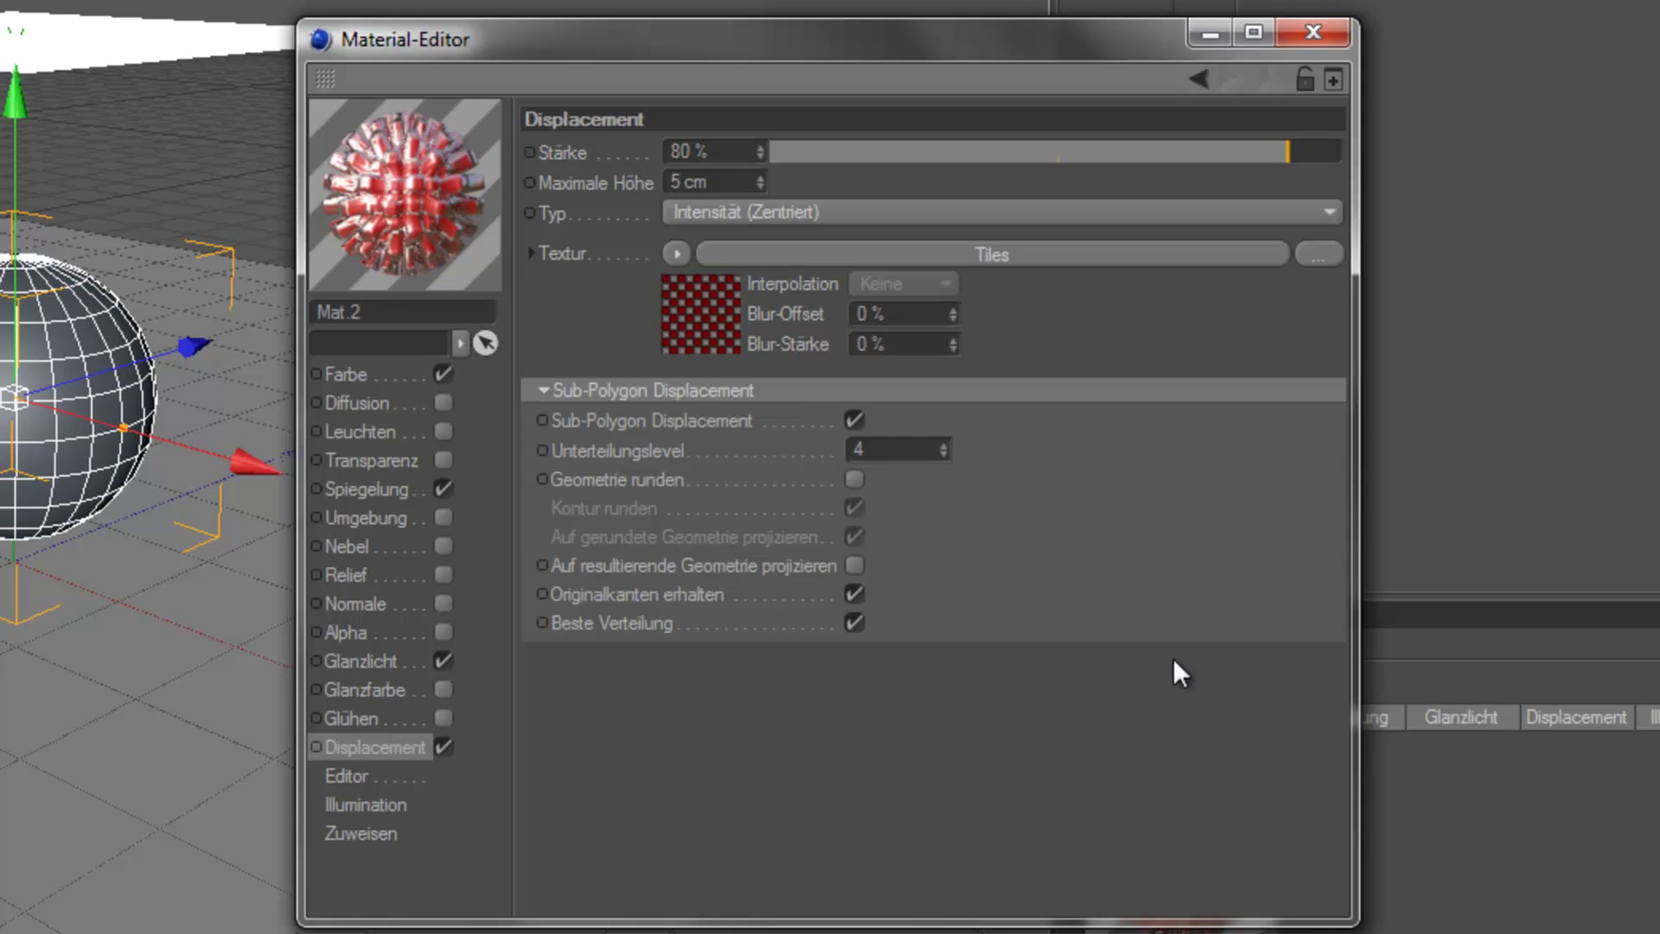
double_click(680, 182)
type("160")
key("Return")
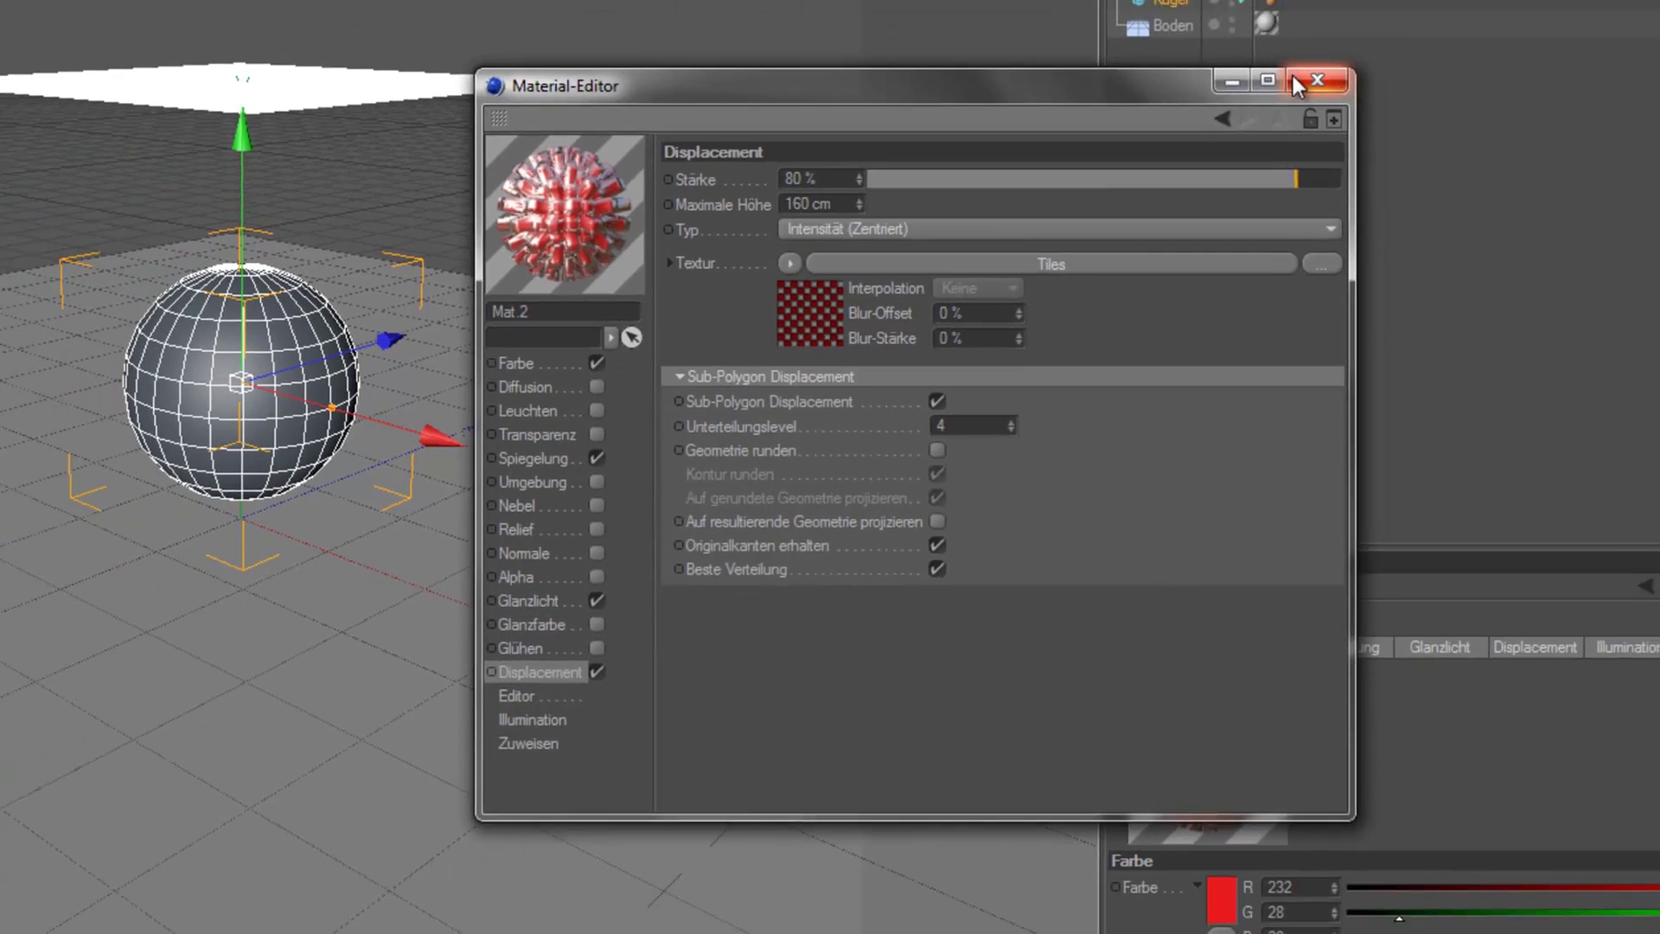
Step: Apply Mat.2 to the Kugel sphere, make it editable, and test-render the viewport
left_click(1295, 80)
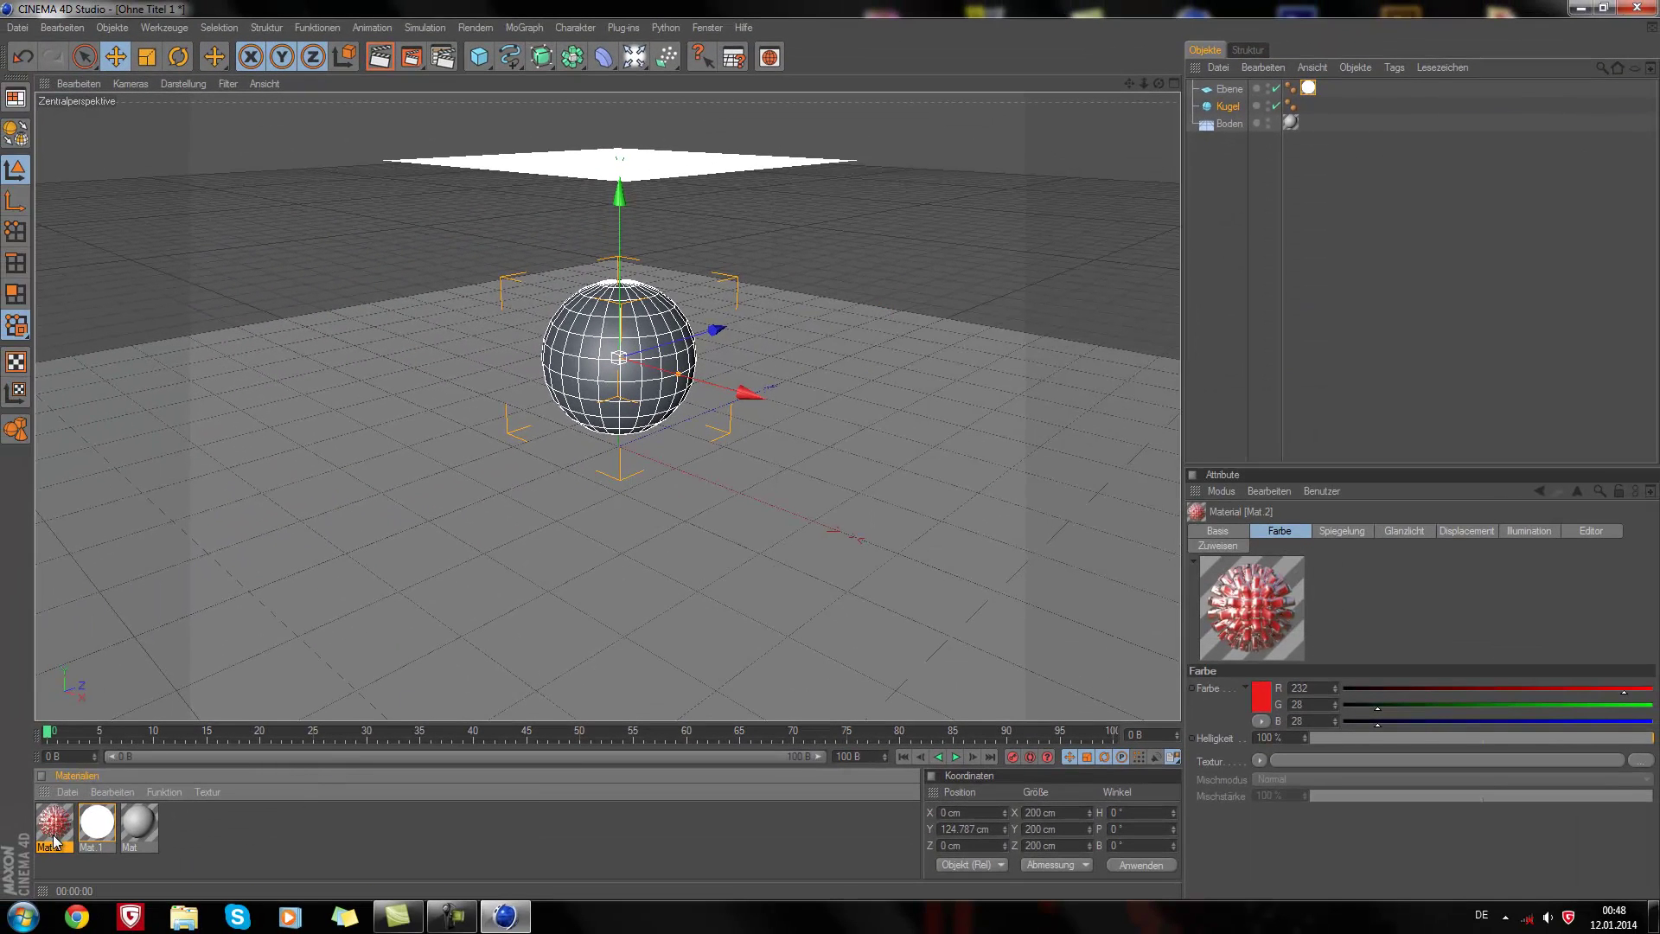
left_click_drag(68, 797, 576, 383)
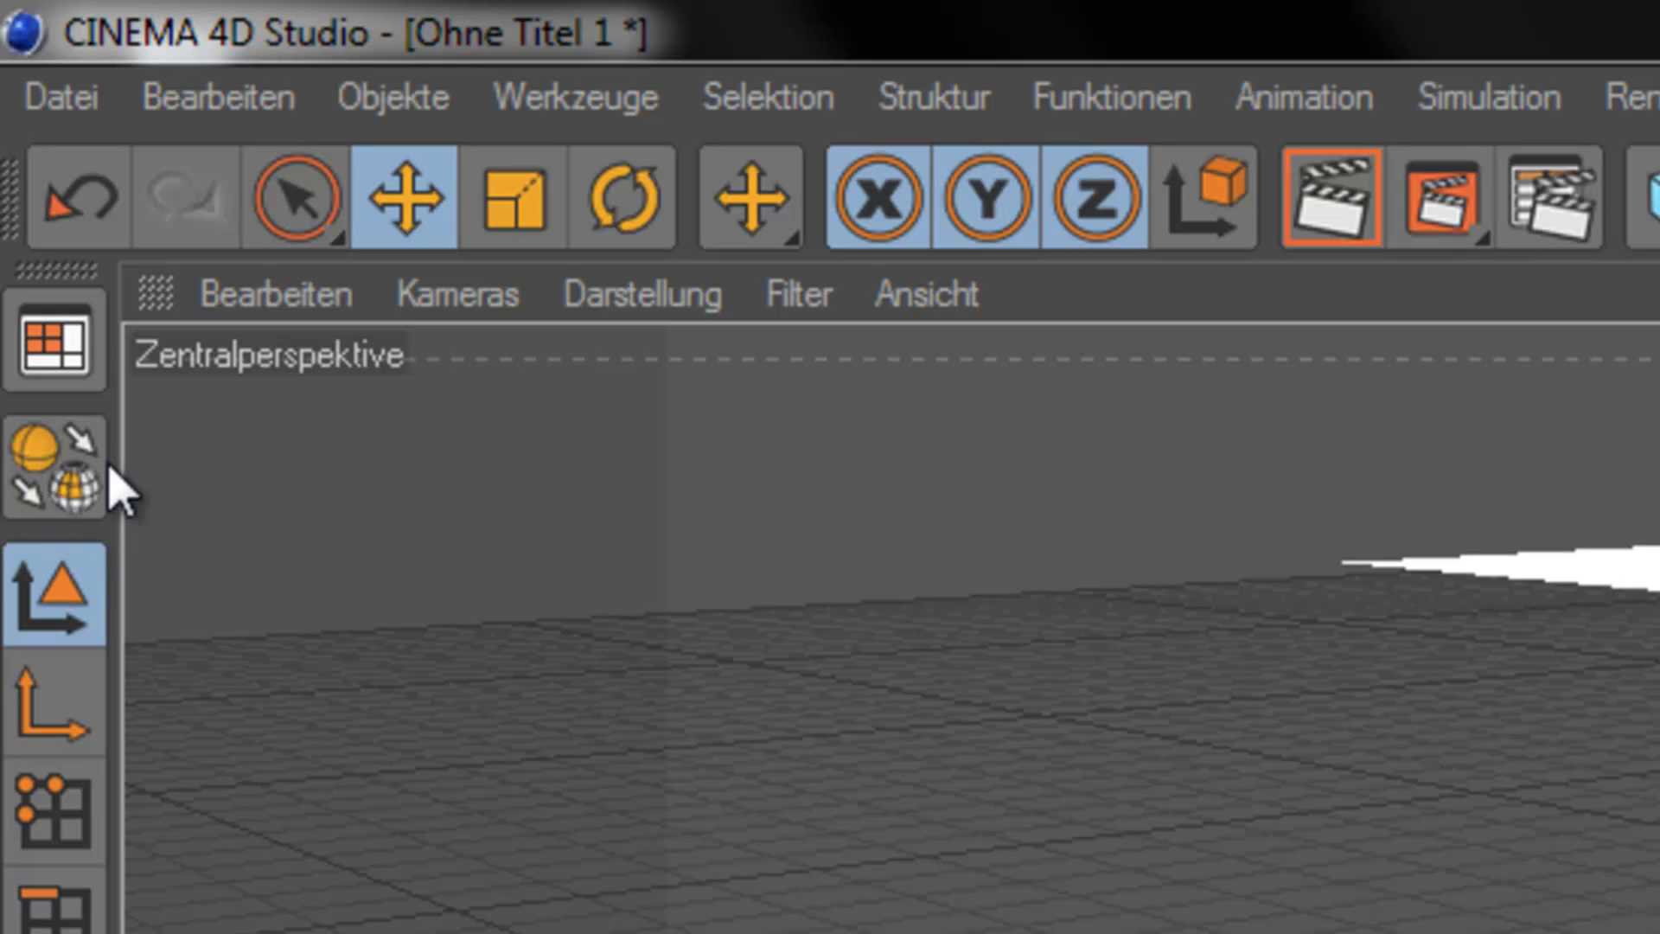
left_click(99, 511)
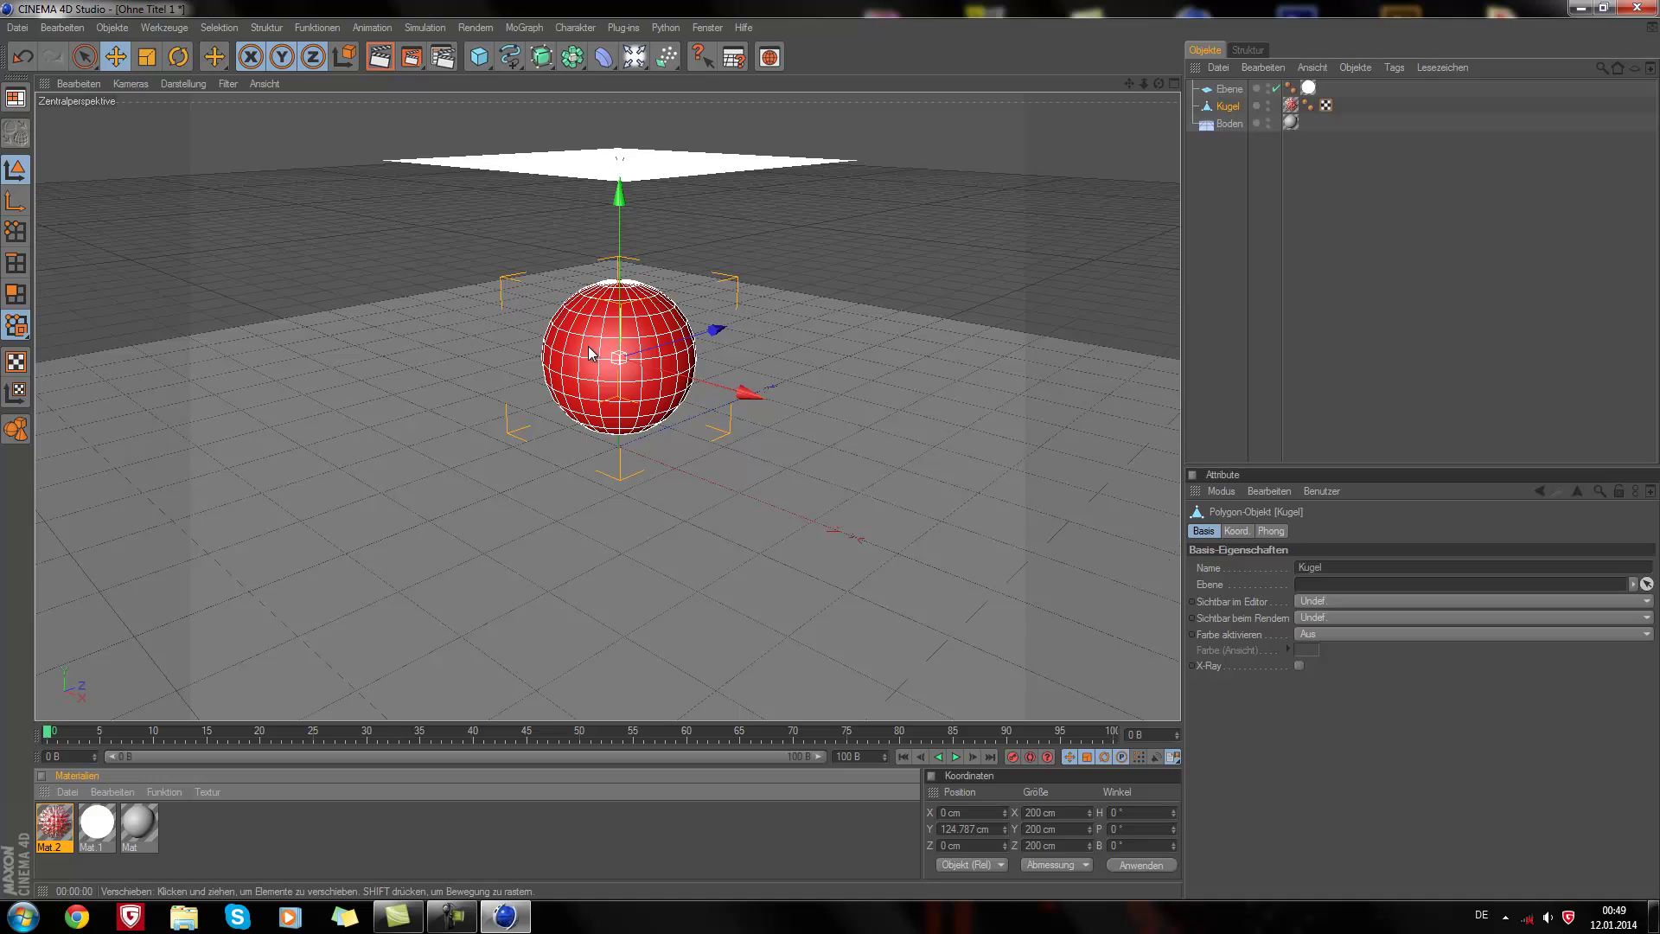
left_click(372, 58)
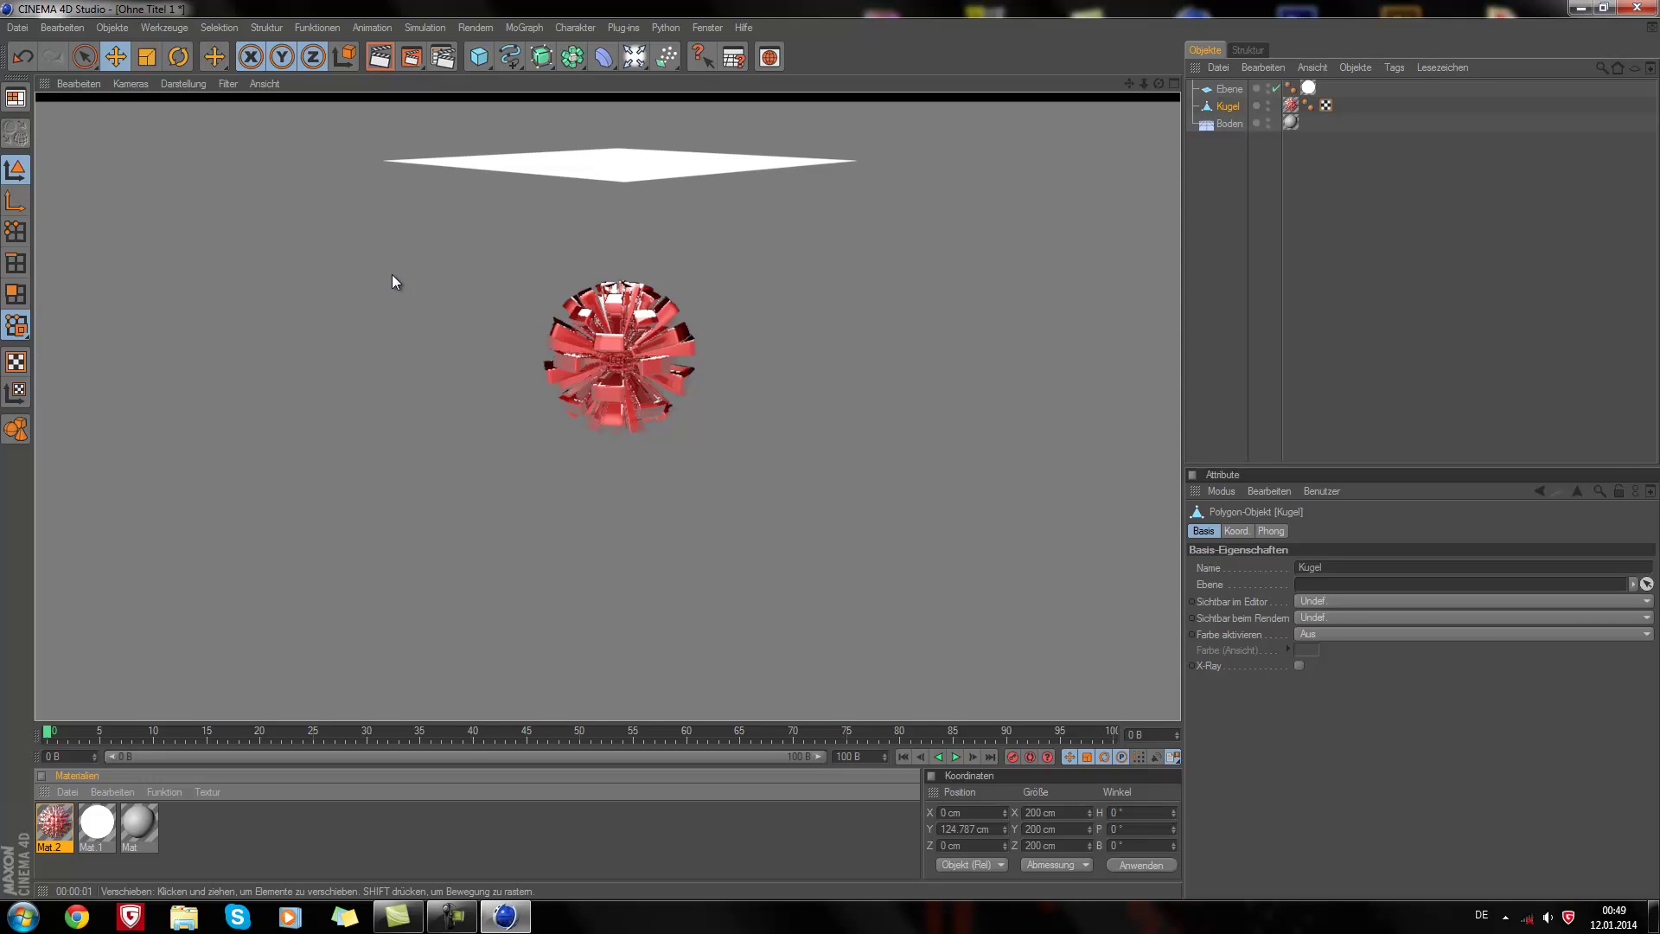
left_click(625, 360)
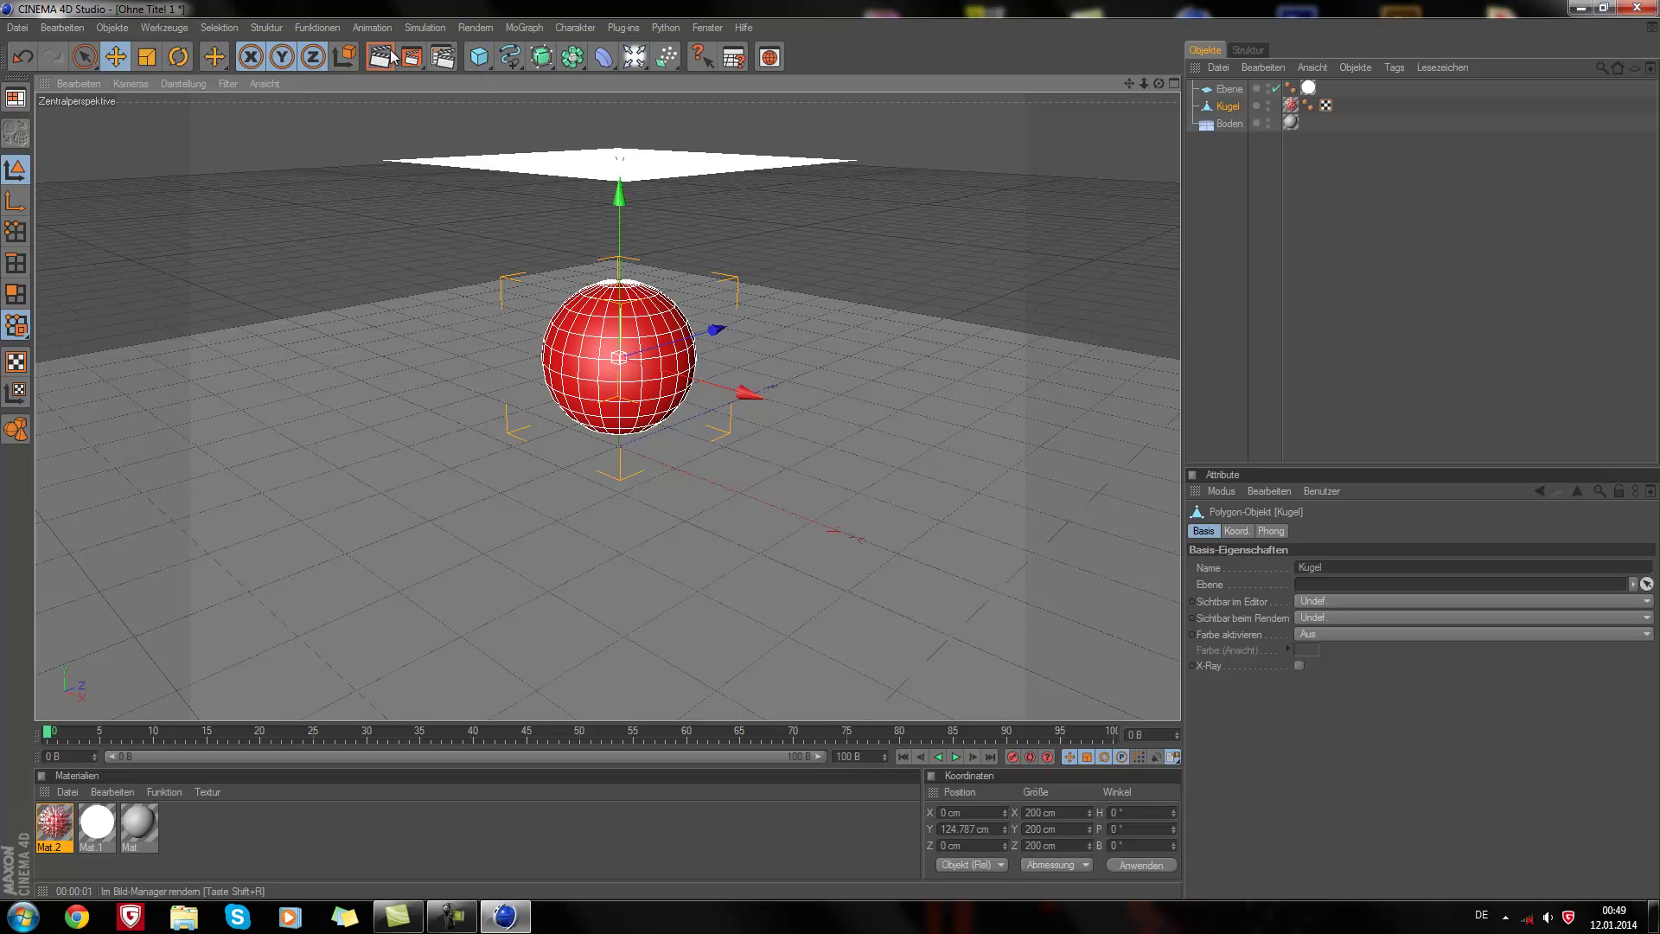
Step: Add the Global Illumination effect in Rendervoreinstellungen and close the window
left_click(441, 59)
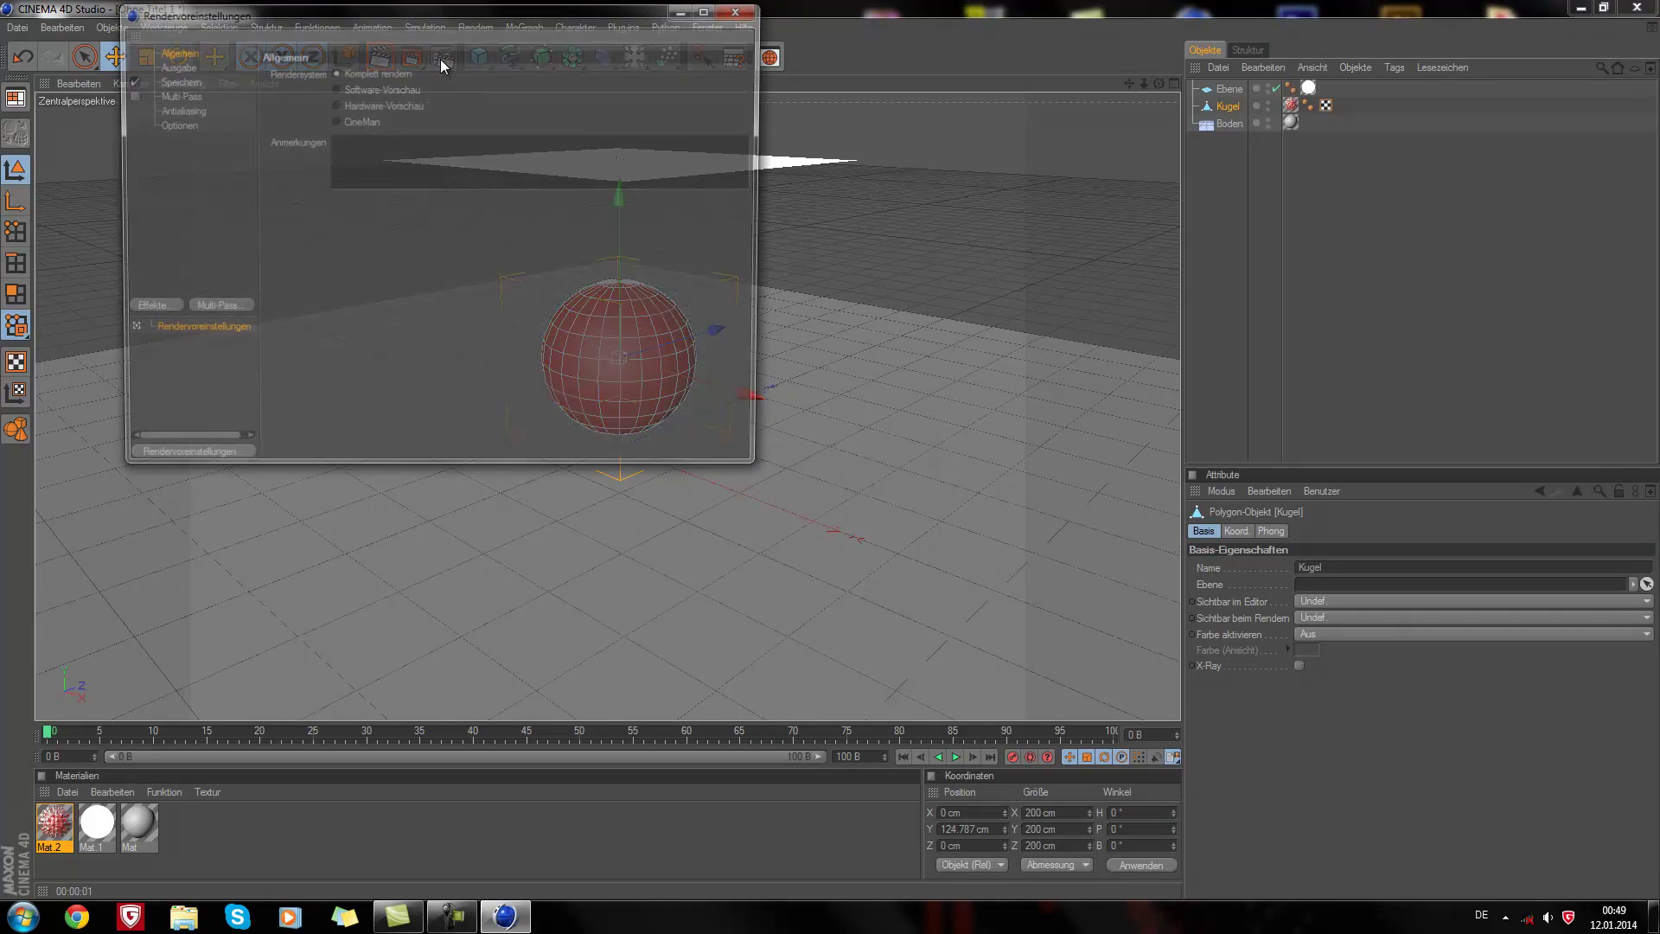
mouse_move(459, 13)
left_mouse_down()
mouse_move(970, 287)
mouse_move(1180, 129)
left_mouse_up()
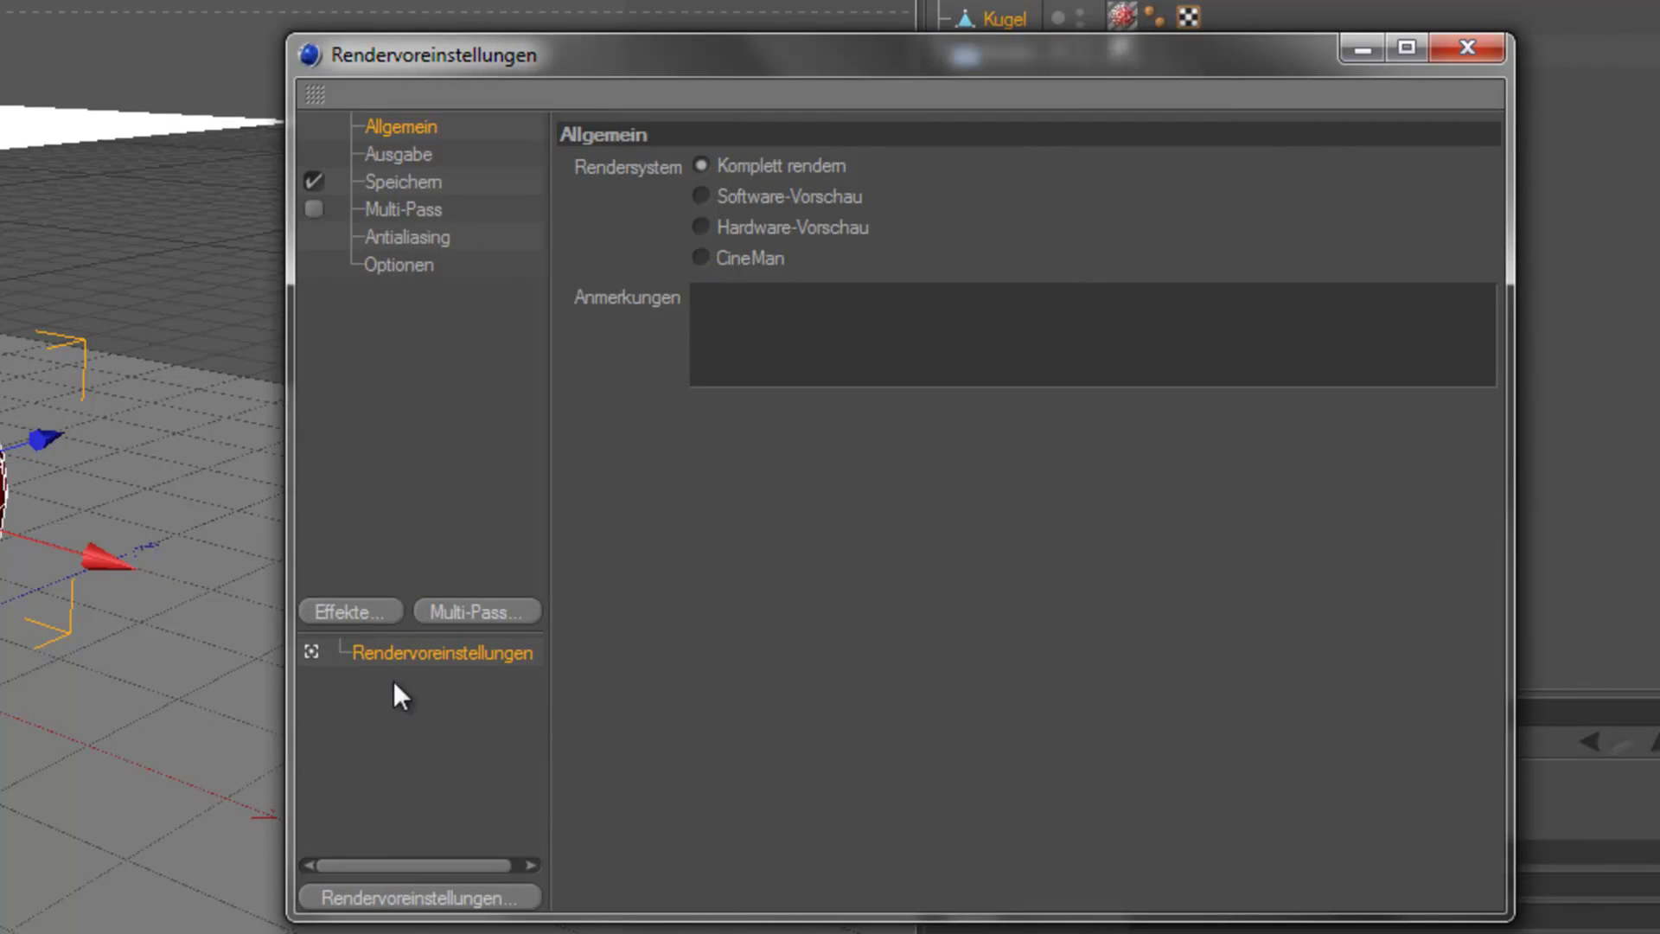
left_click(361, 610)
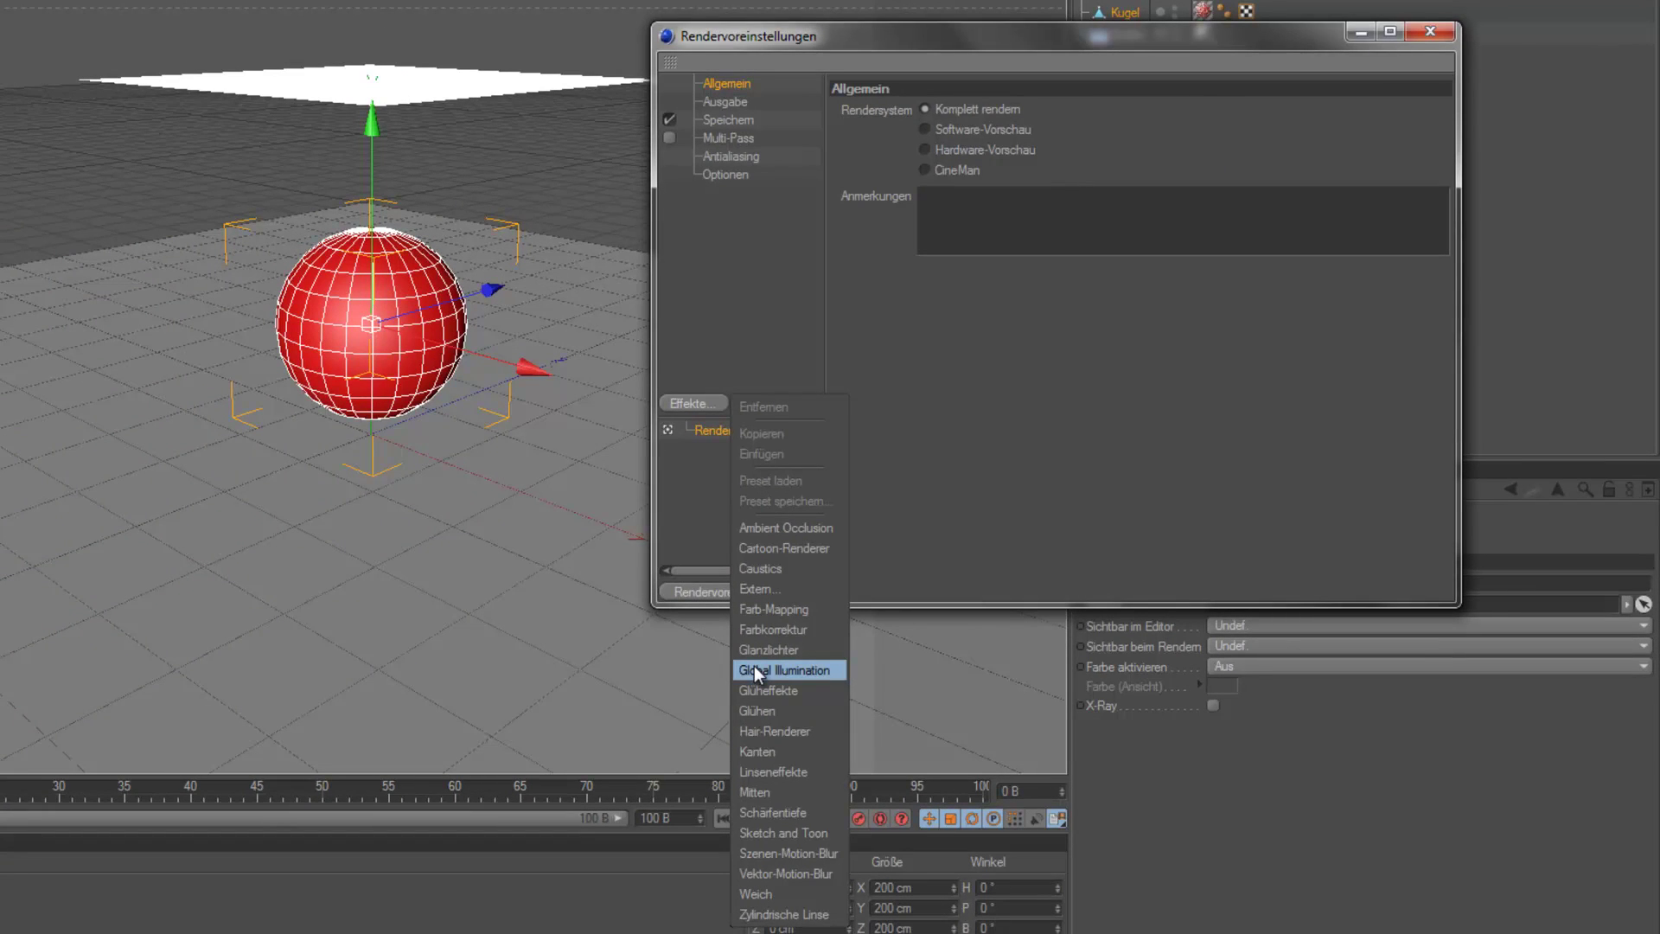
left_click(754, 670)
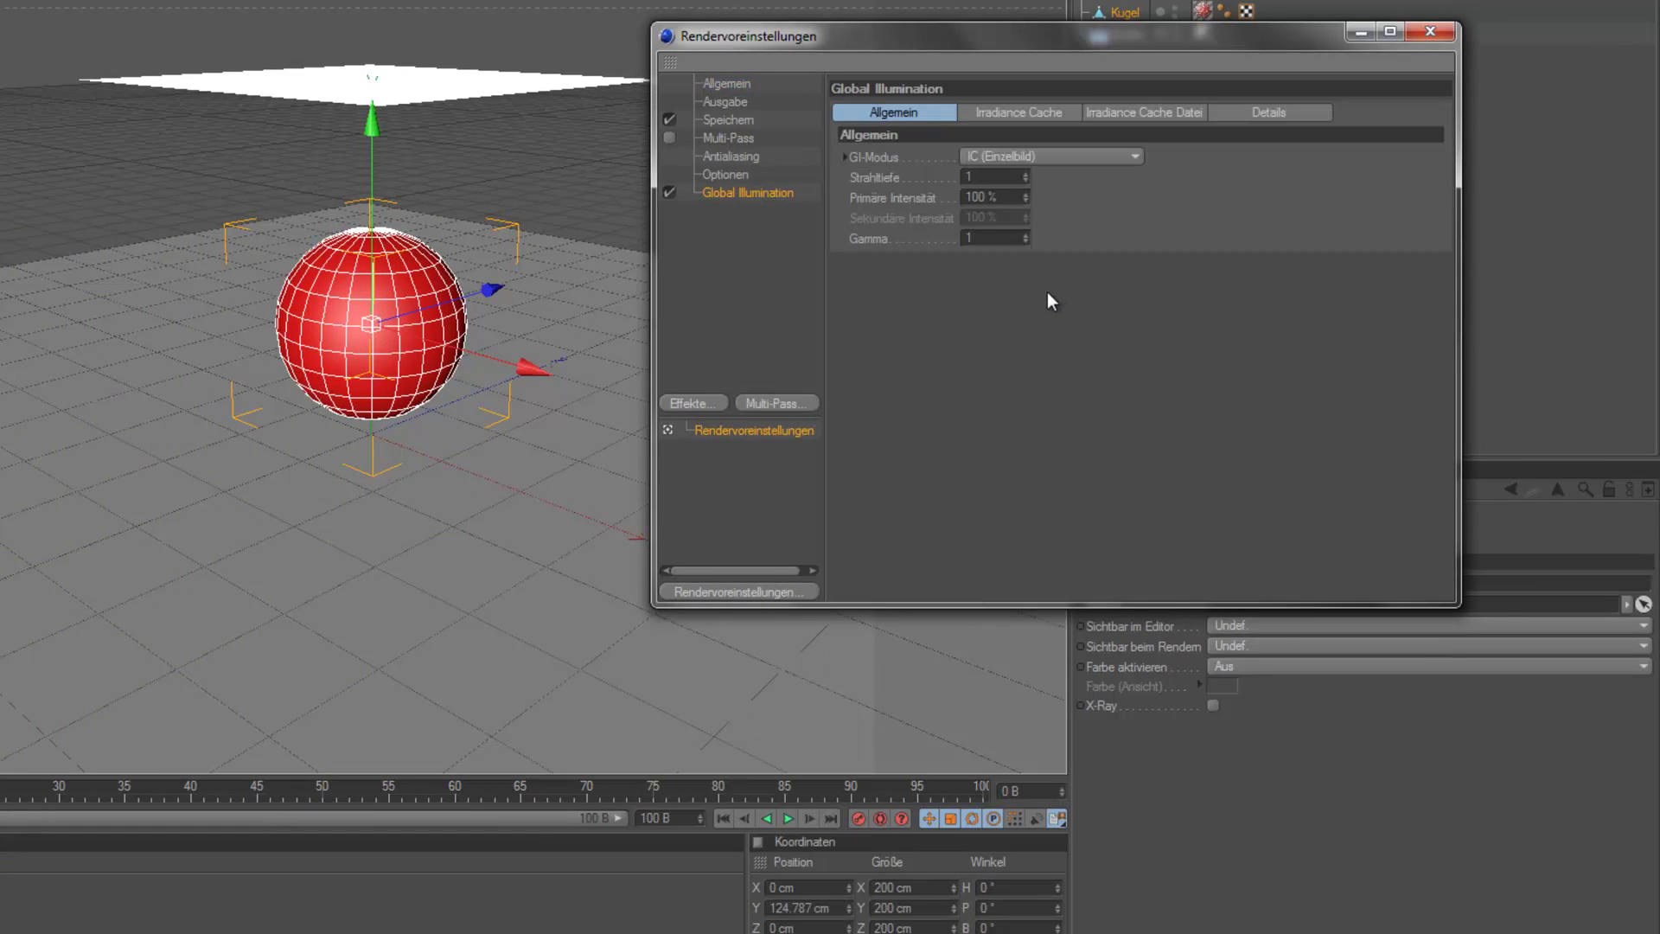
left_click(1430, 32)
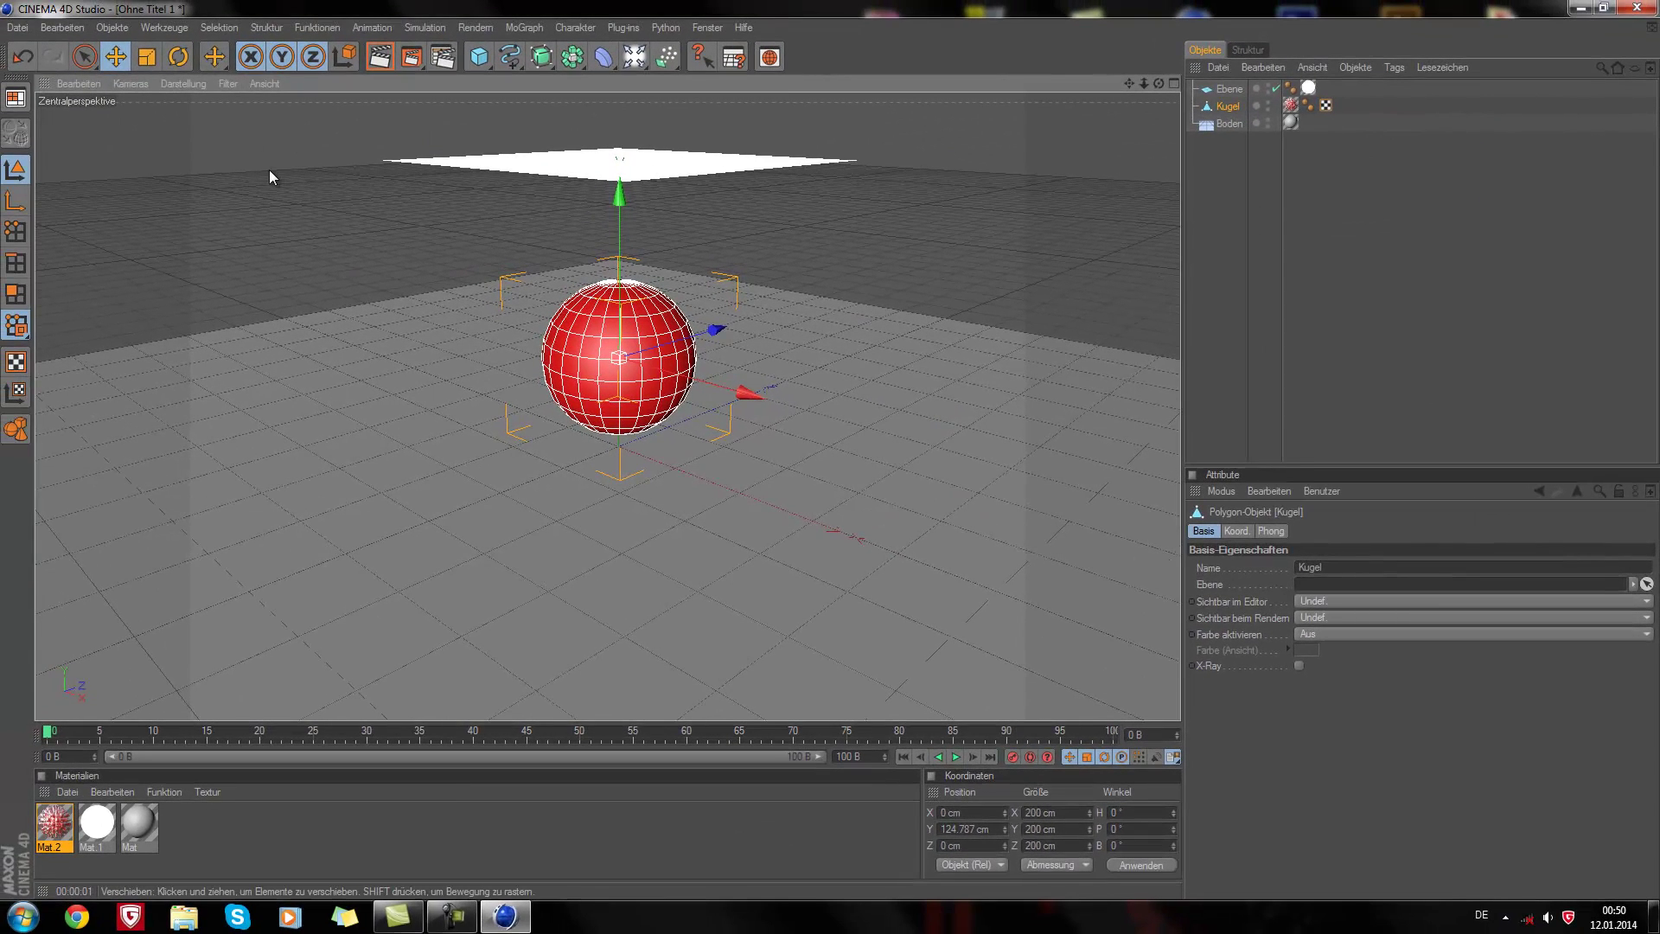
Step: Preview-render the lit spiky sphere, then orbit and zoom the camera toward it
left_click(379, 56)
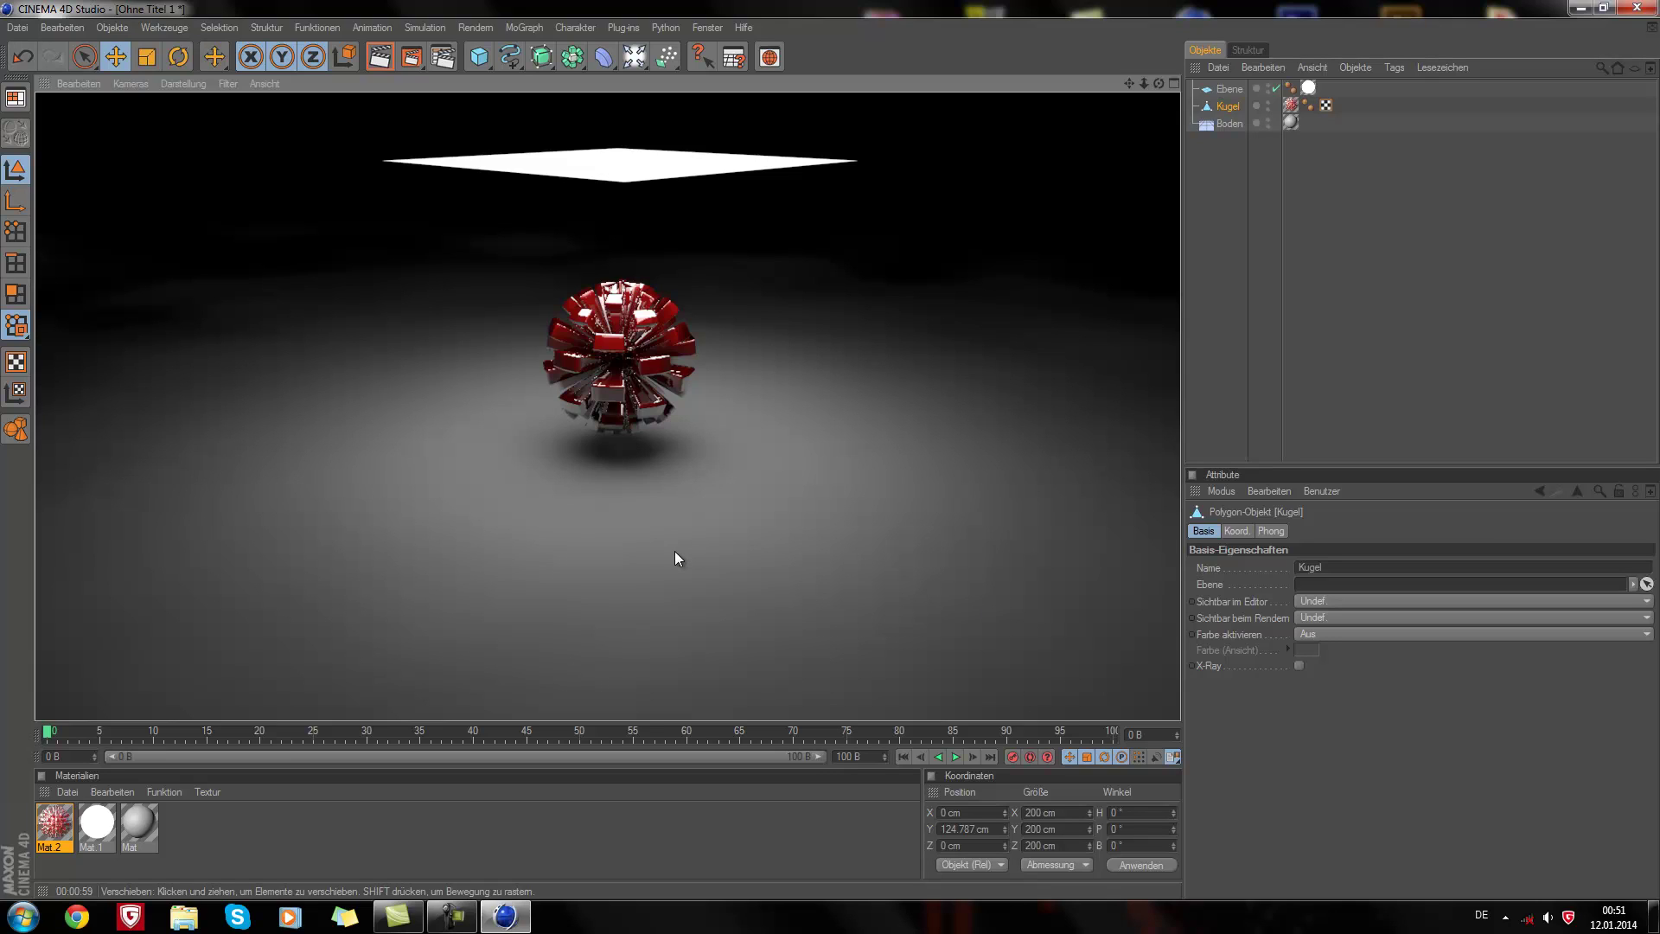
left_click(610, 428)
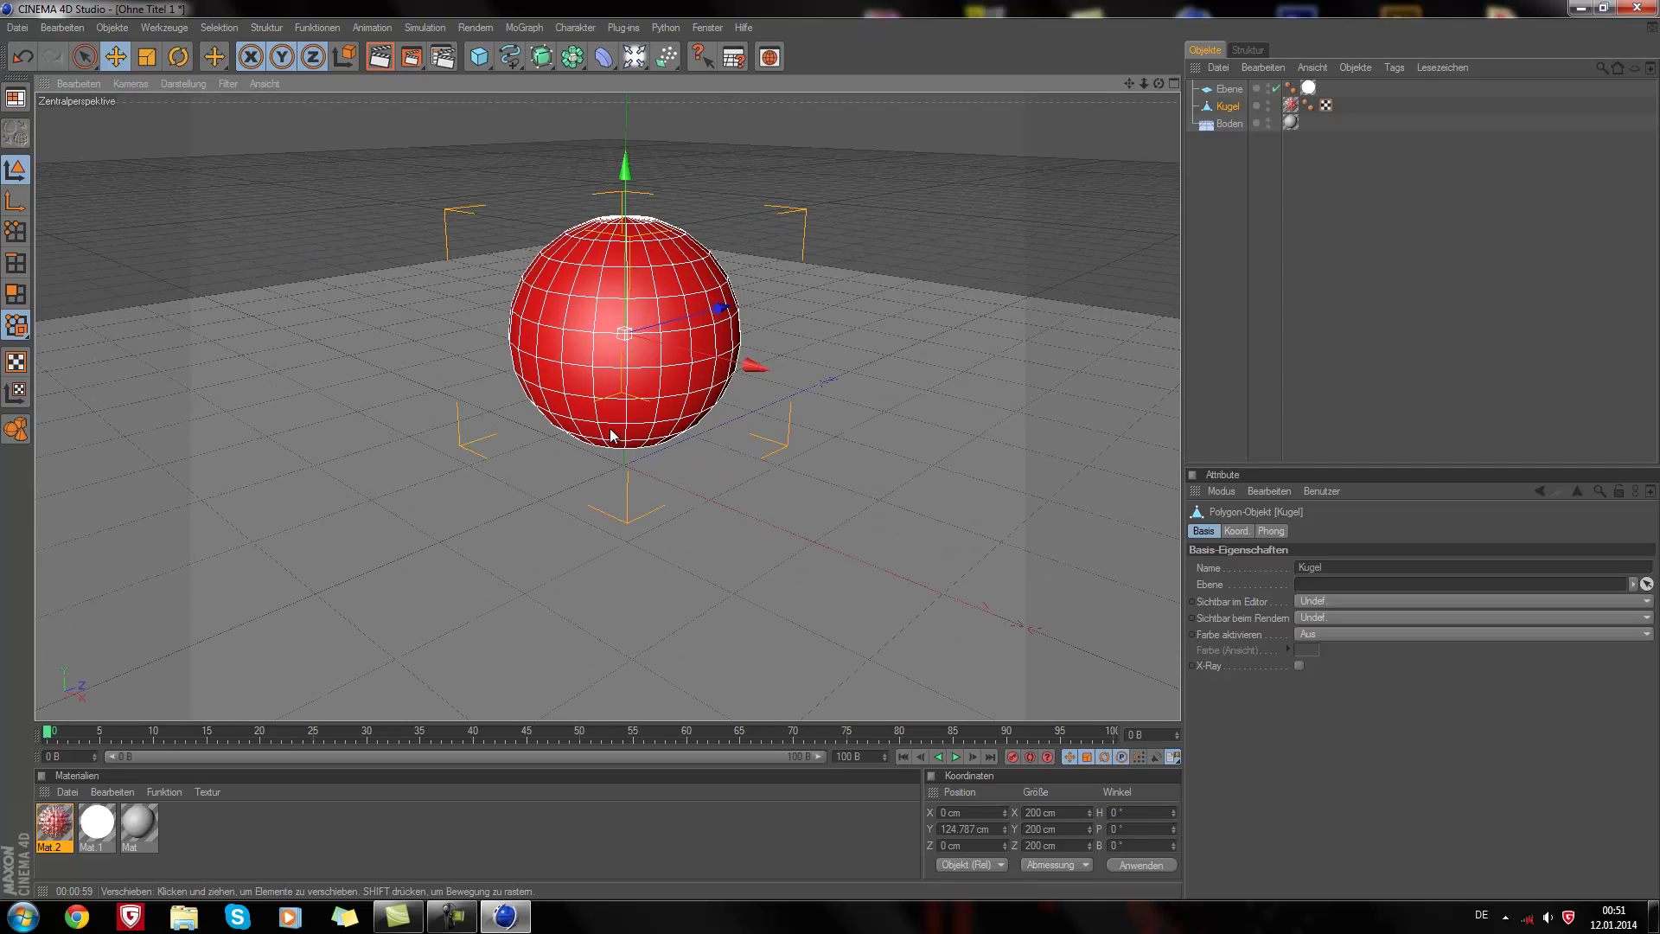
left_click_drag(764, 112, 745, 198, "alt")
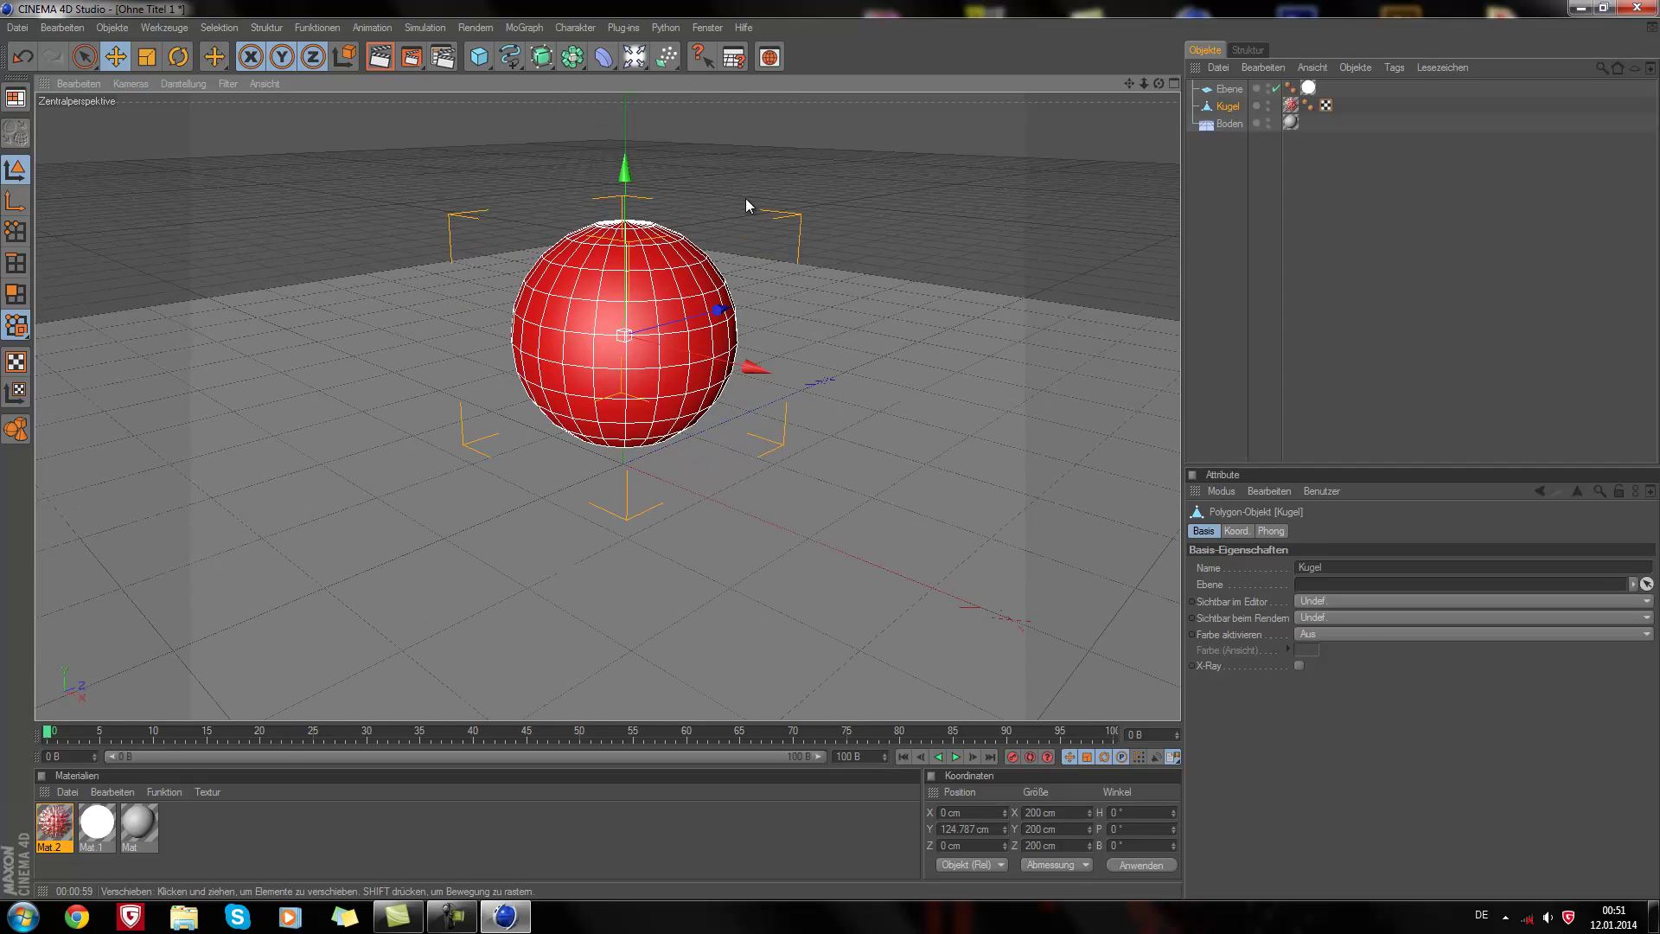
scroll(745, 199, "up", 2)
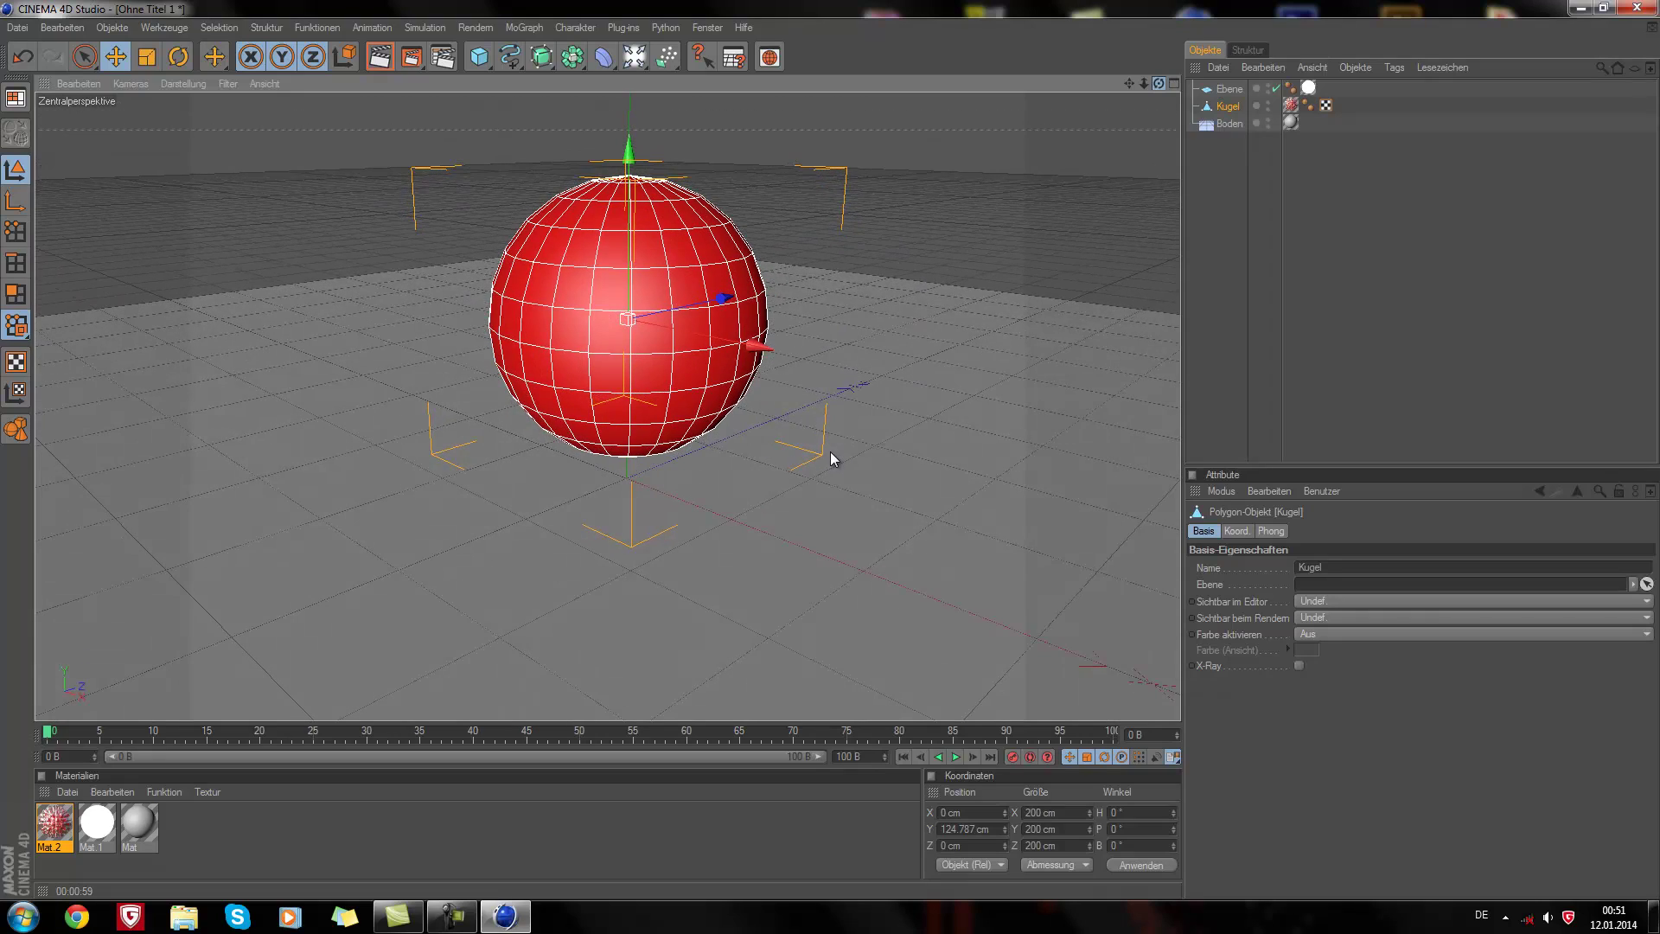
left_click_drag(829, 450, 828, 449, "alt")
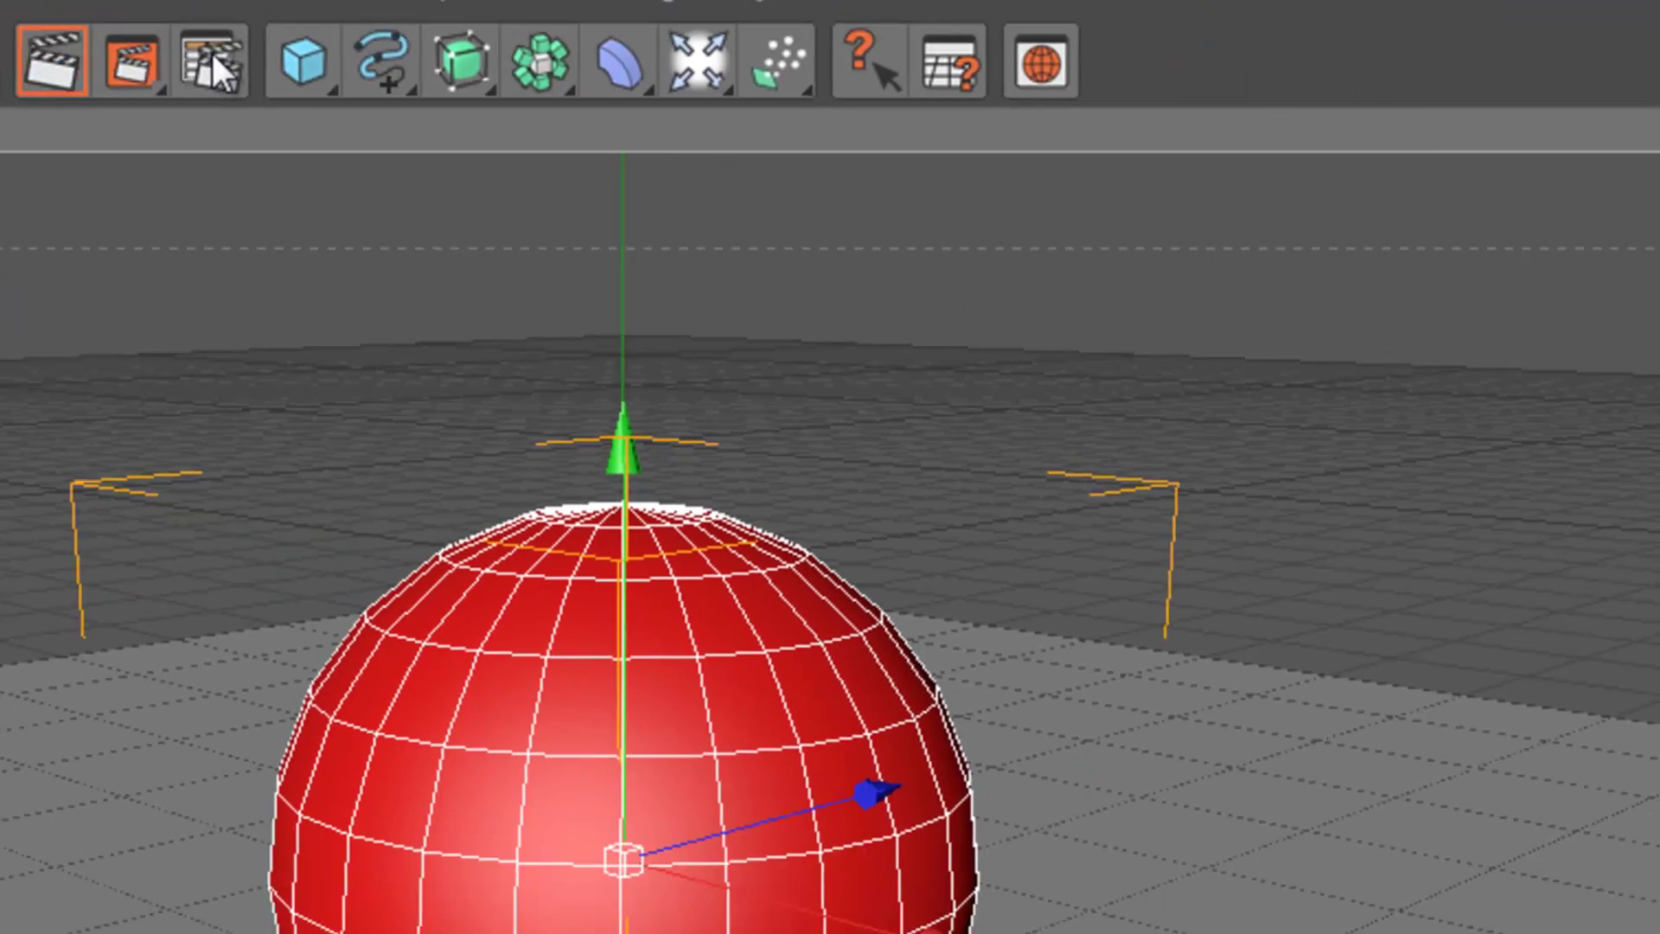
Step: Set the Ausgabe width to 1920 and height to 1080 pixels
left_click(874, 201)
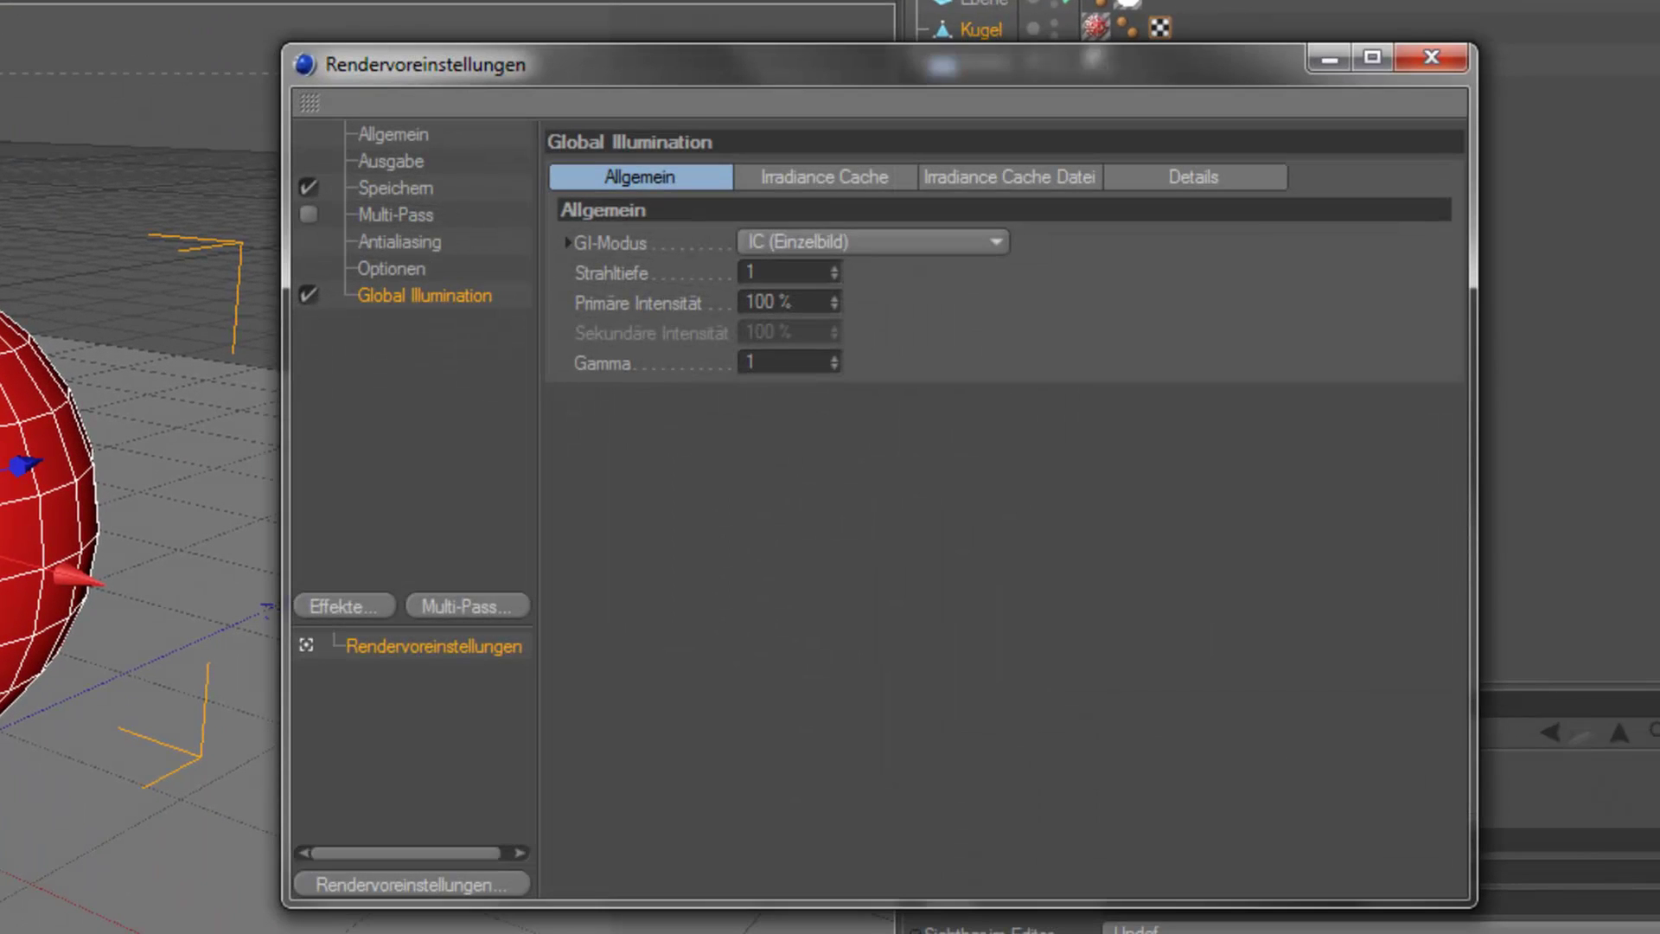
left_click_drag(660, 64, 587, 50)
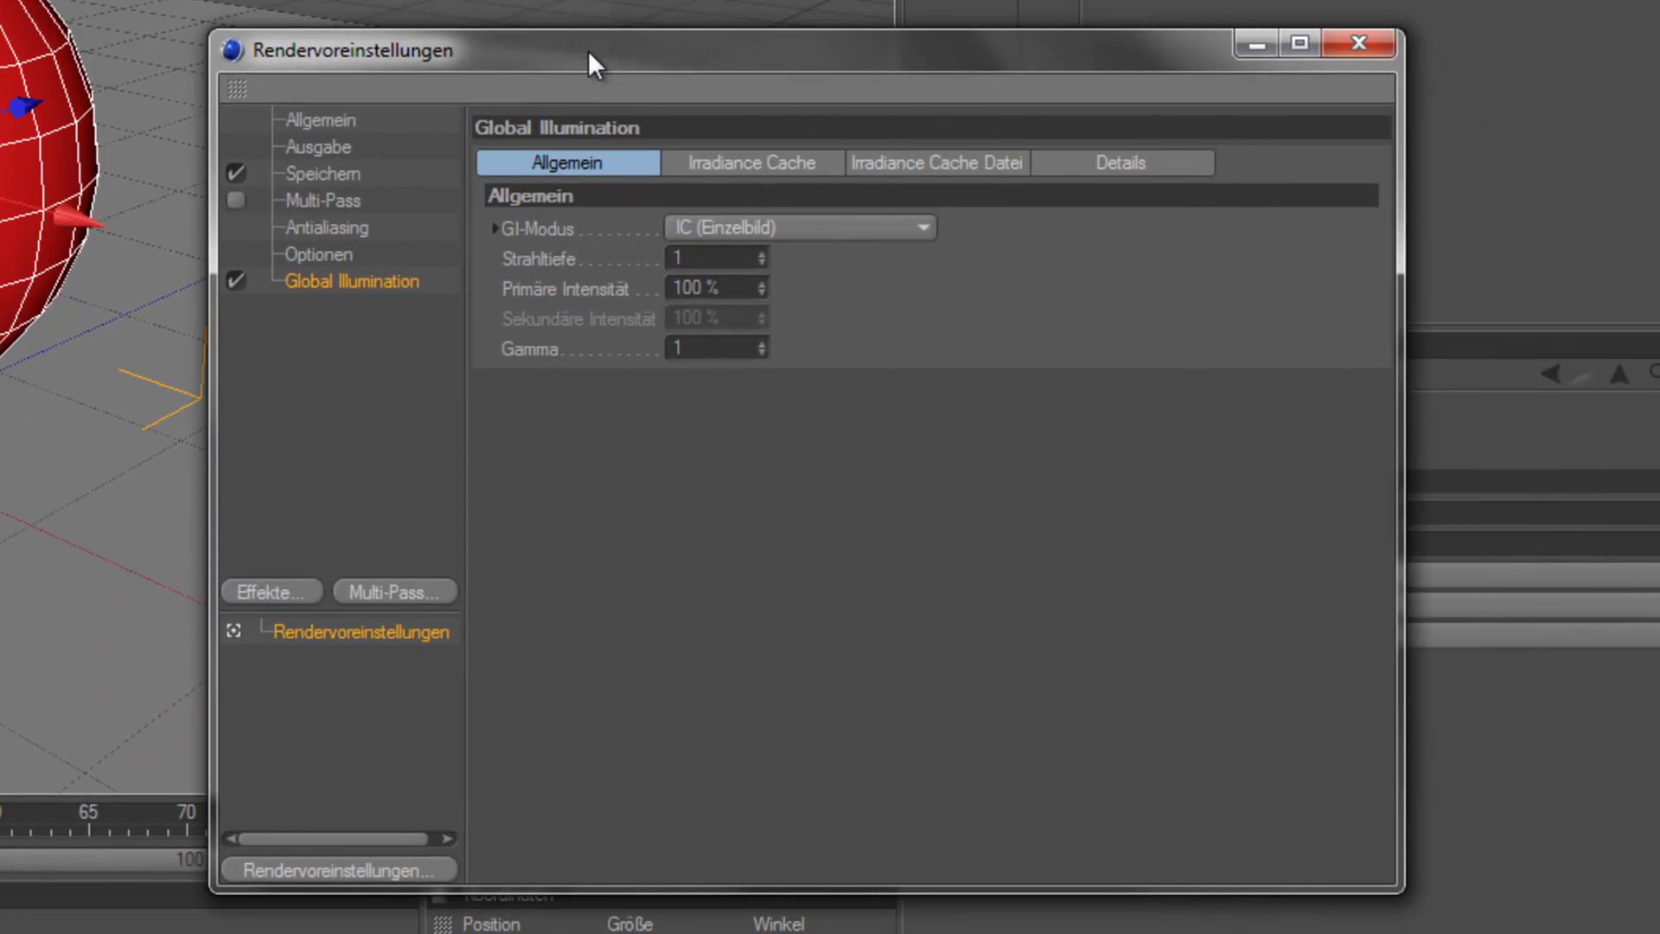
left_click(337, 151)
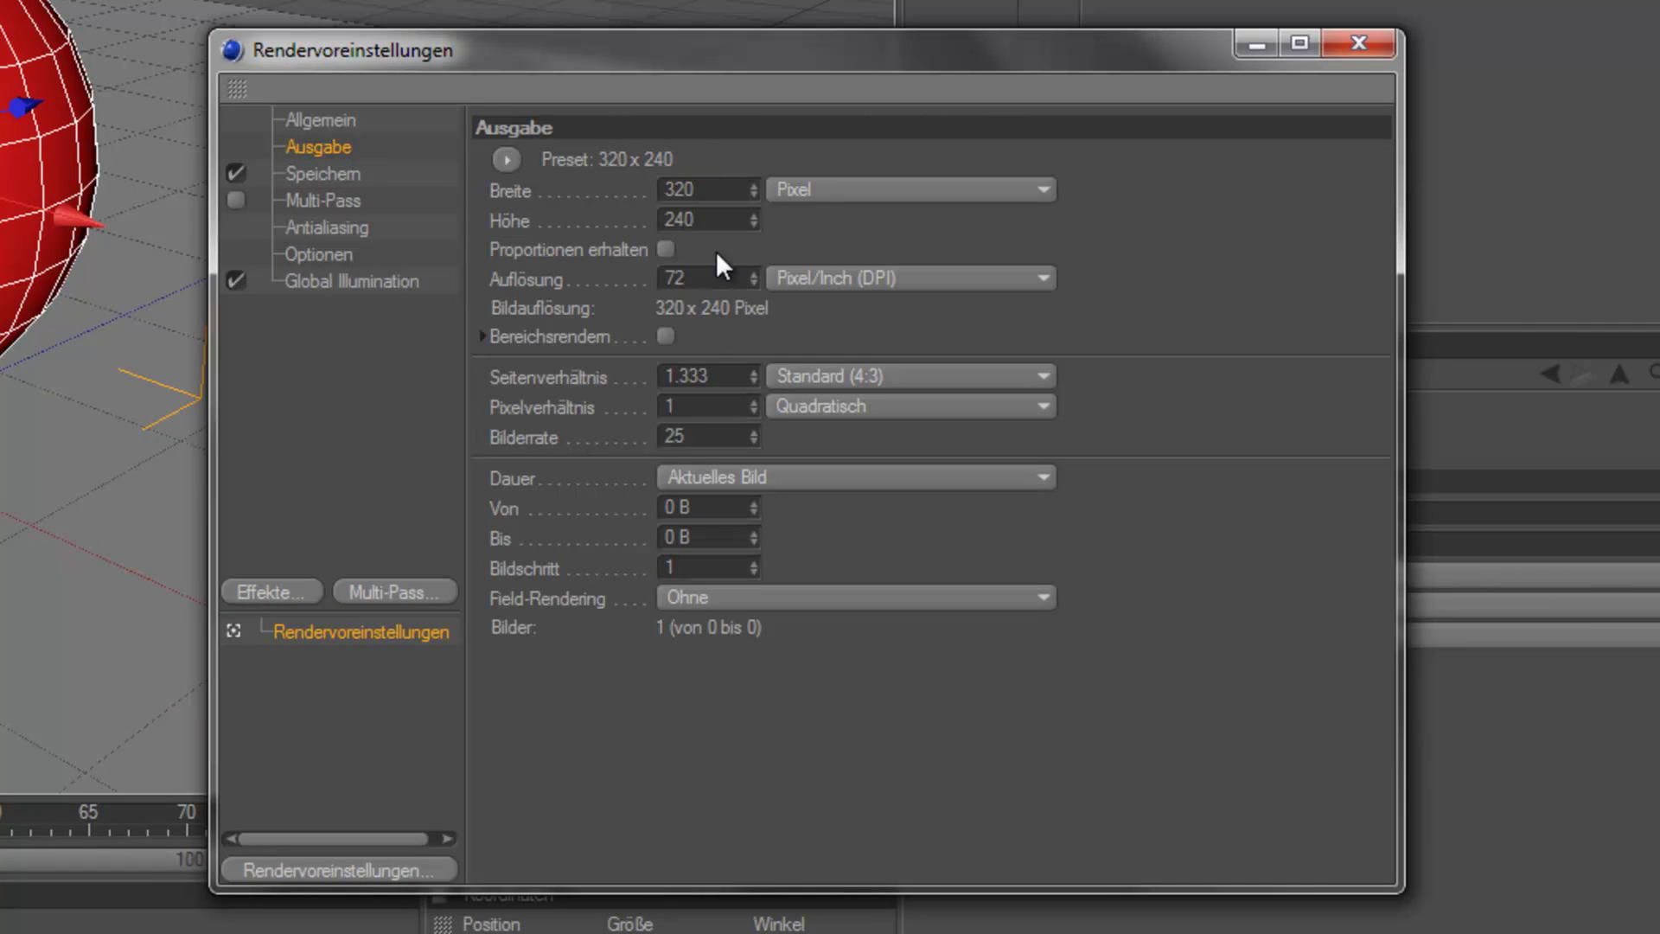
left_click_drag(711, 191, 654, 188)
type("1920")
key("Tab")
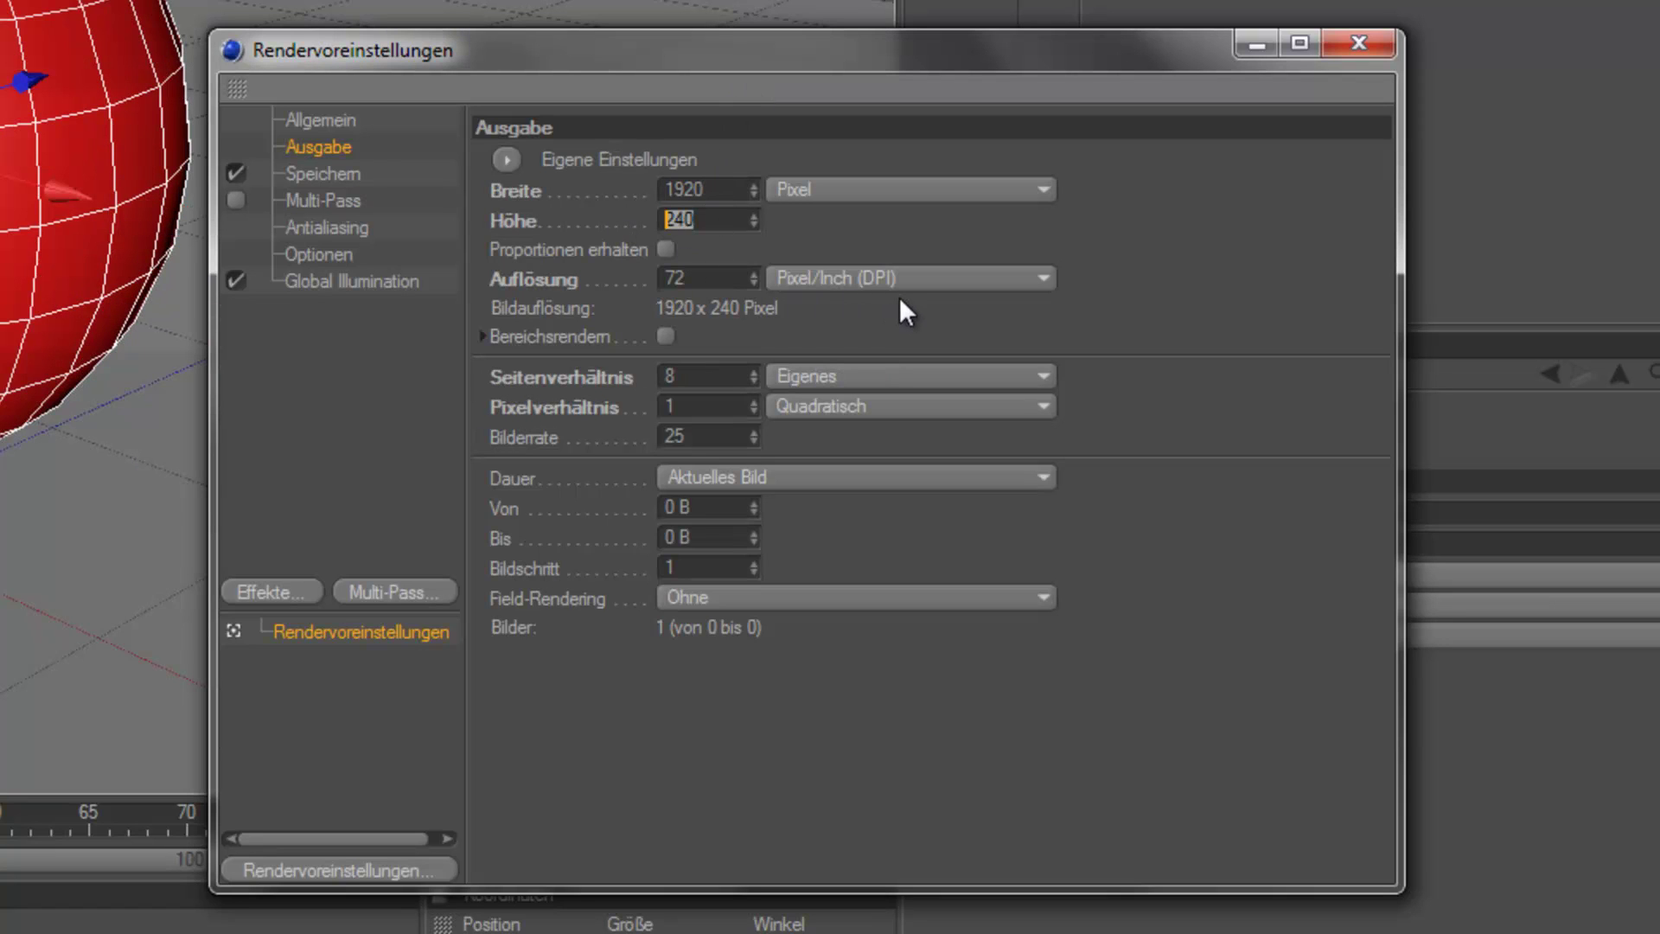
type("180")
key("BackSpace")
key("BackSpace")
type("080")
Step: Confirm height 1080 and set the save format to QuickTime JPEG at 8 Bit/Kanal
key("Return")
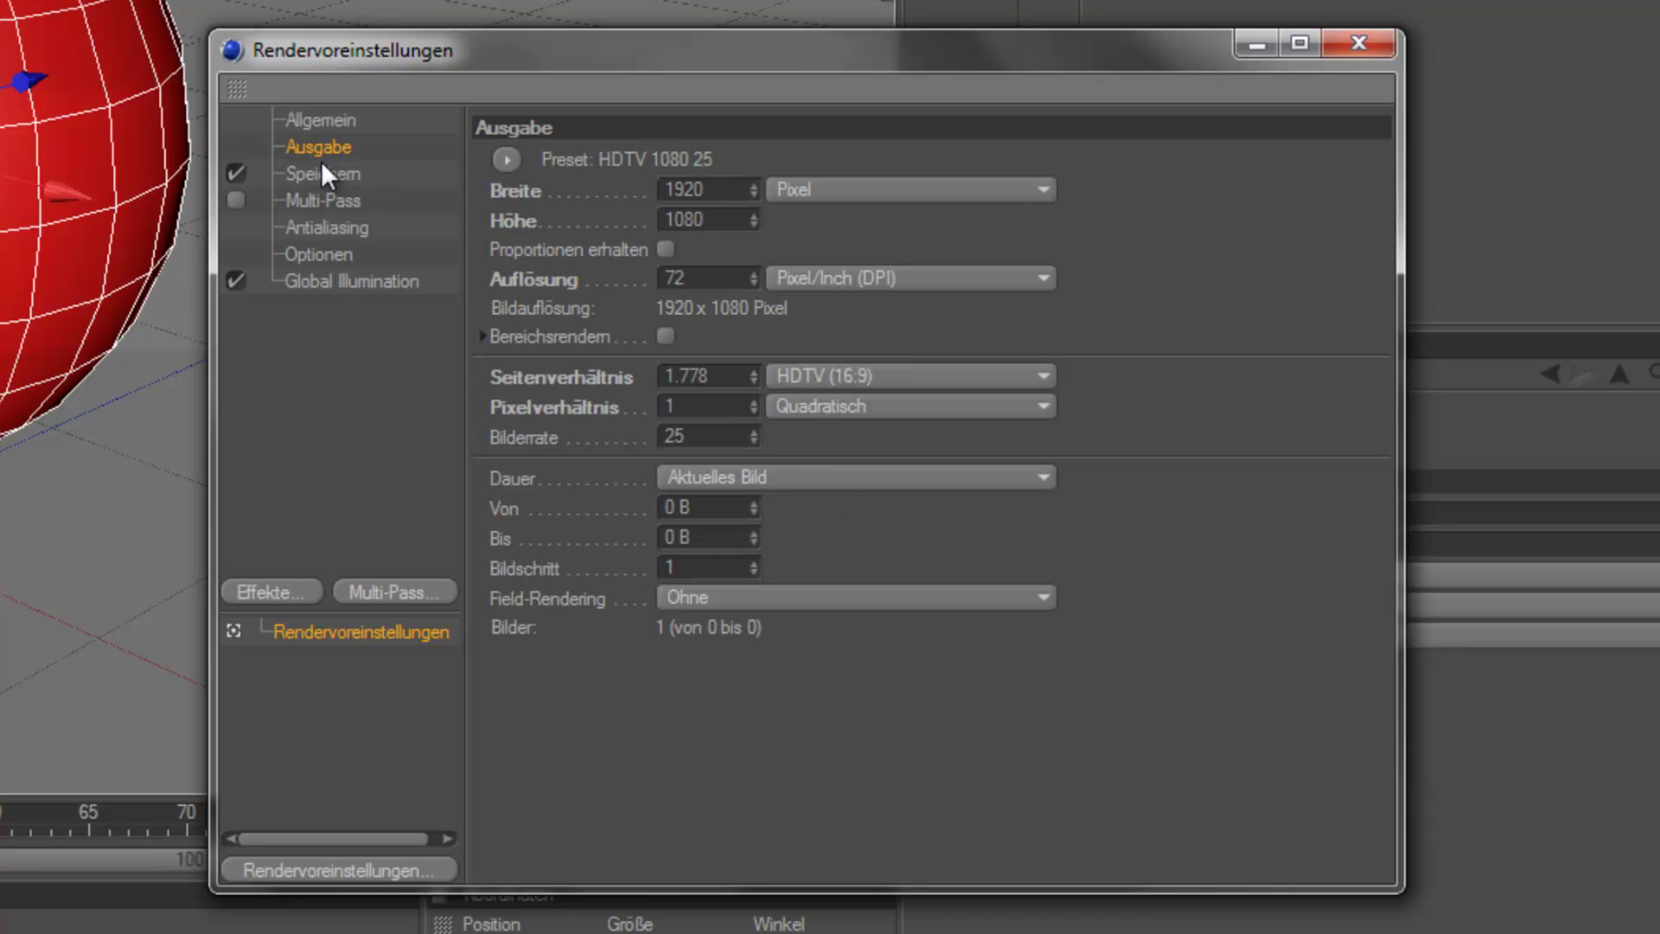
left_click(320, 168)
left_click(755, 272)
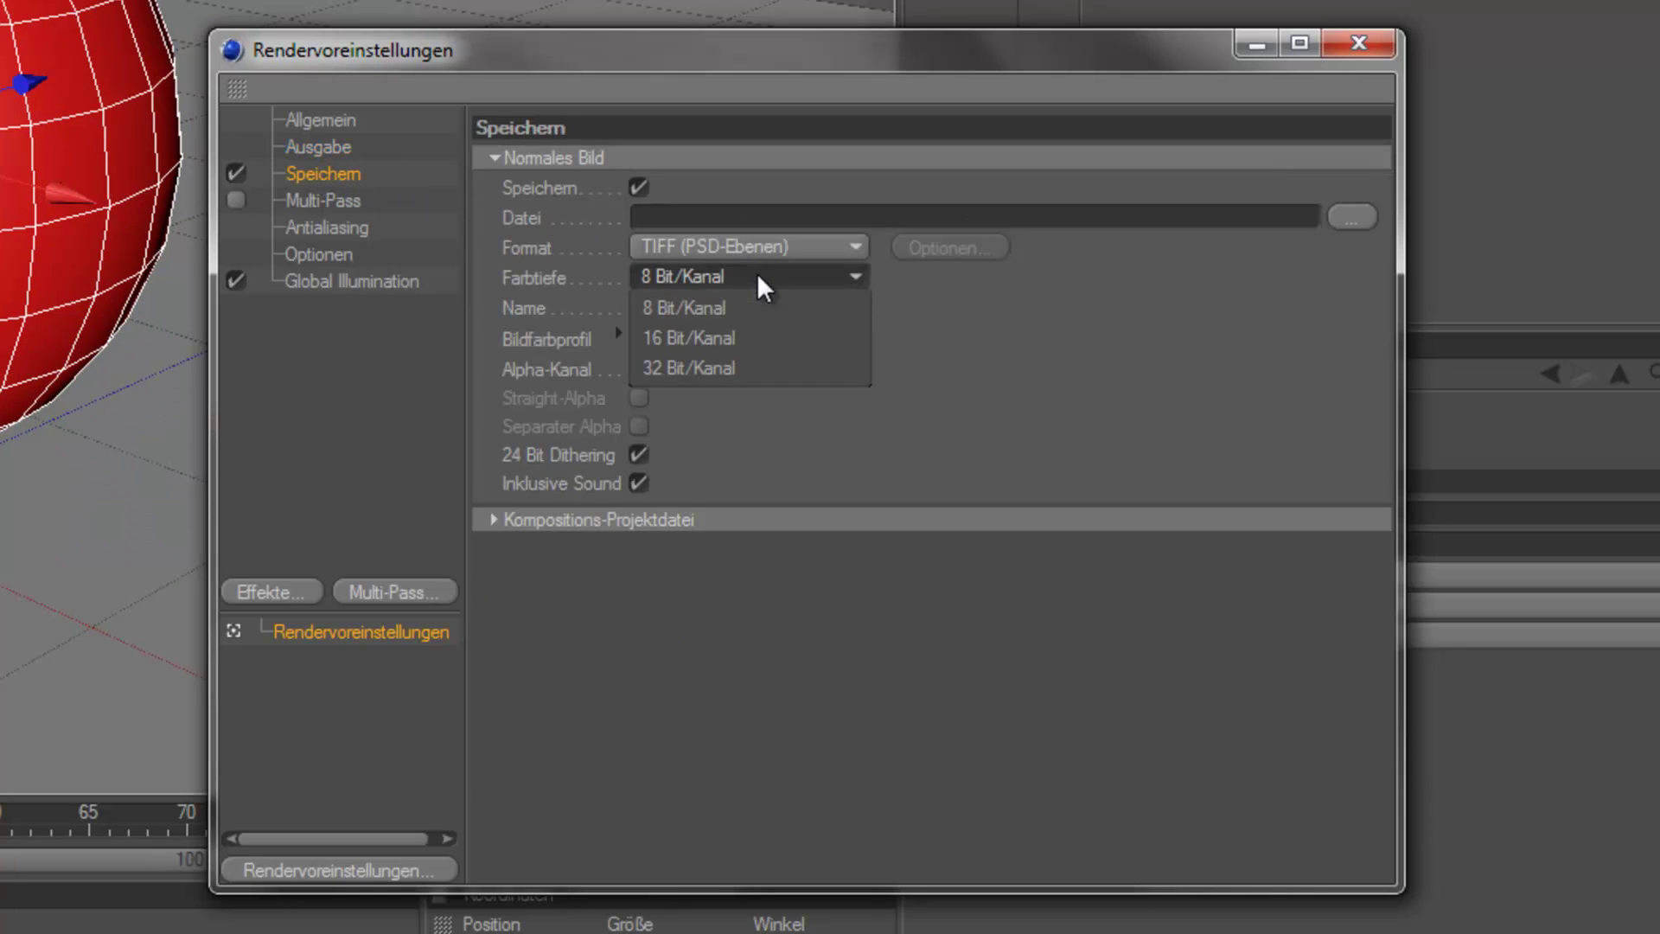
left_click(756, 272)
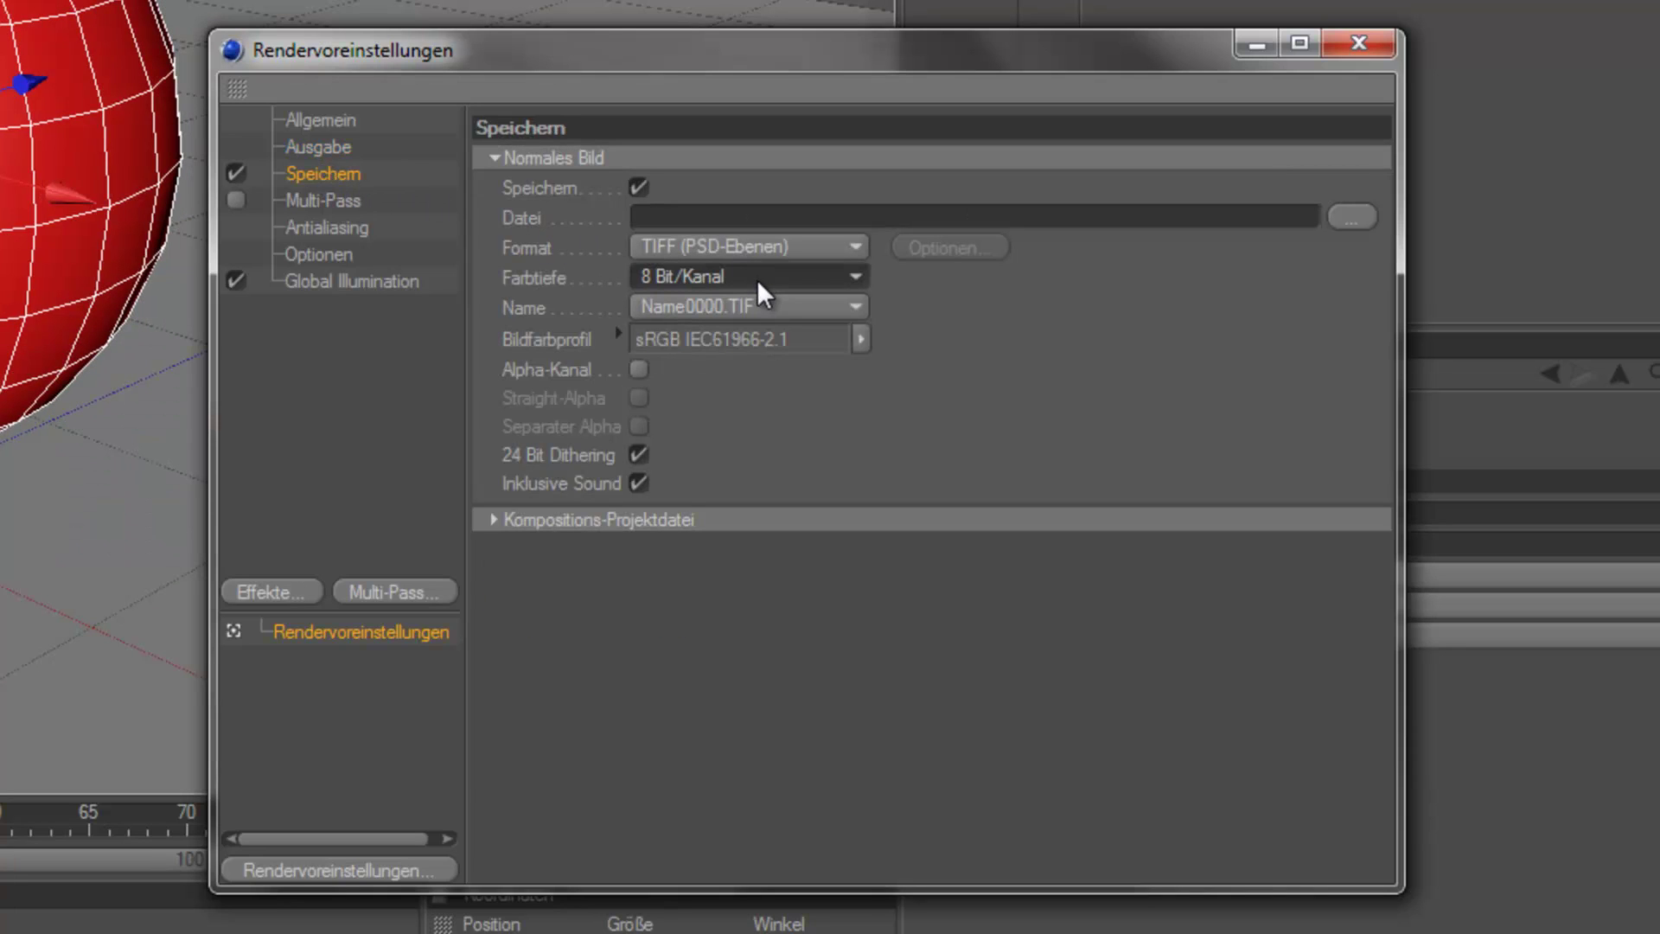
left_click(764, 245)
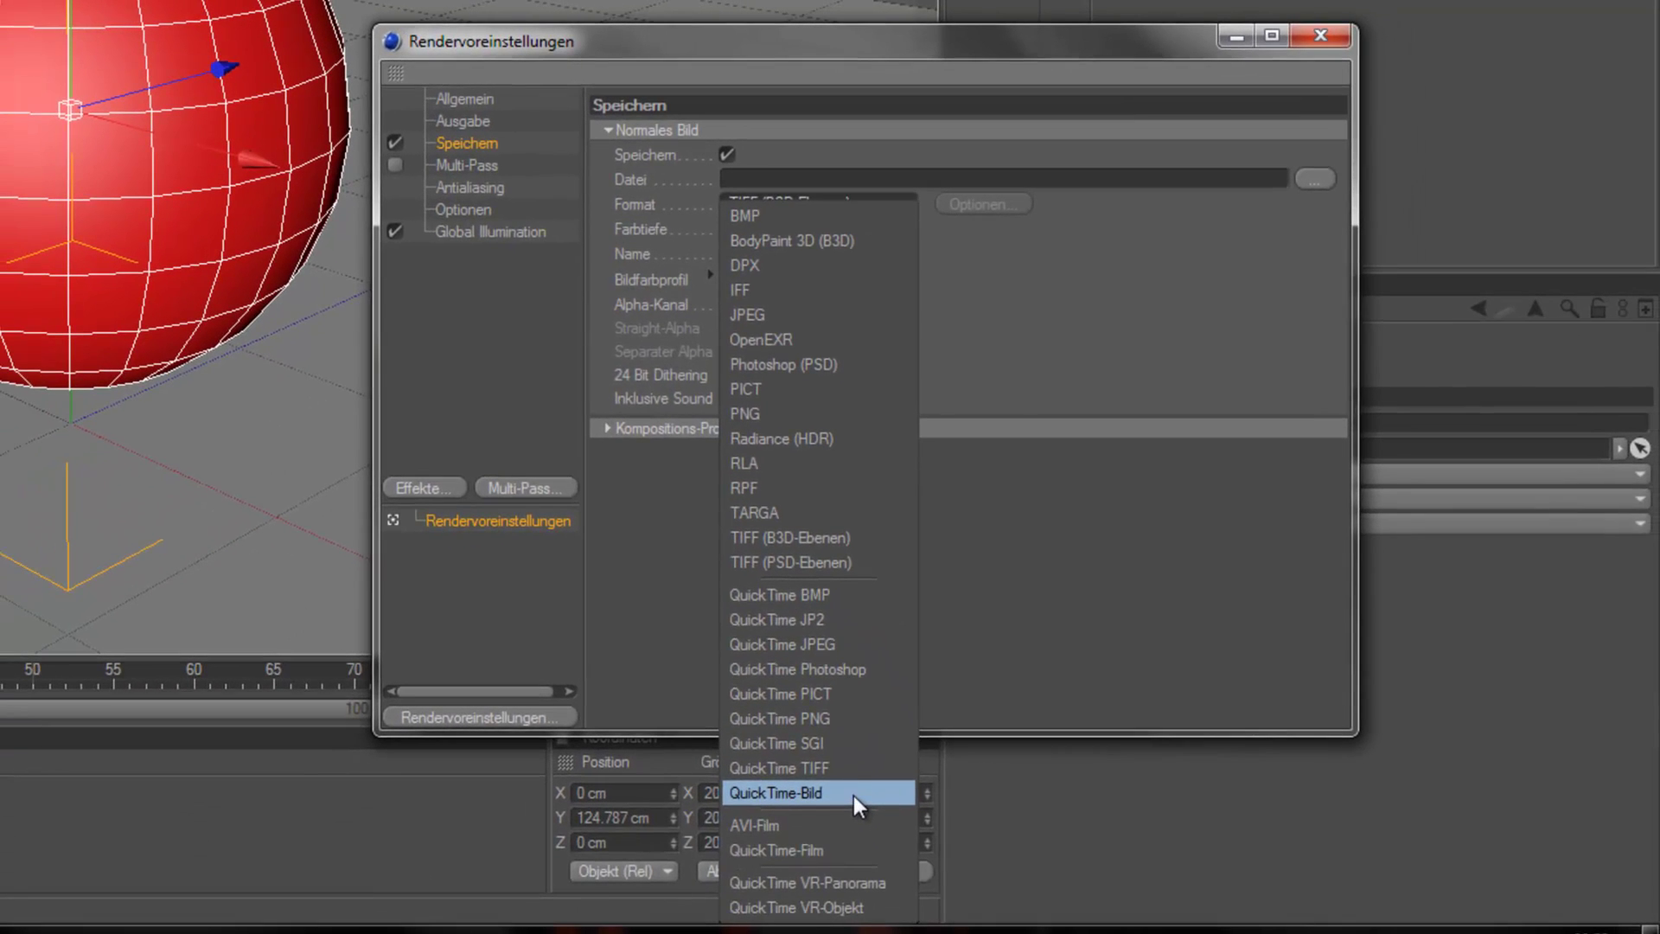
left_click(853, 647)
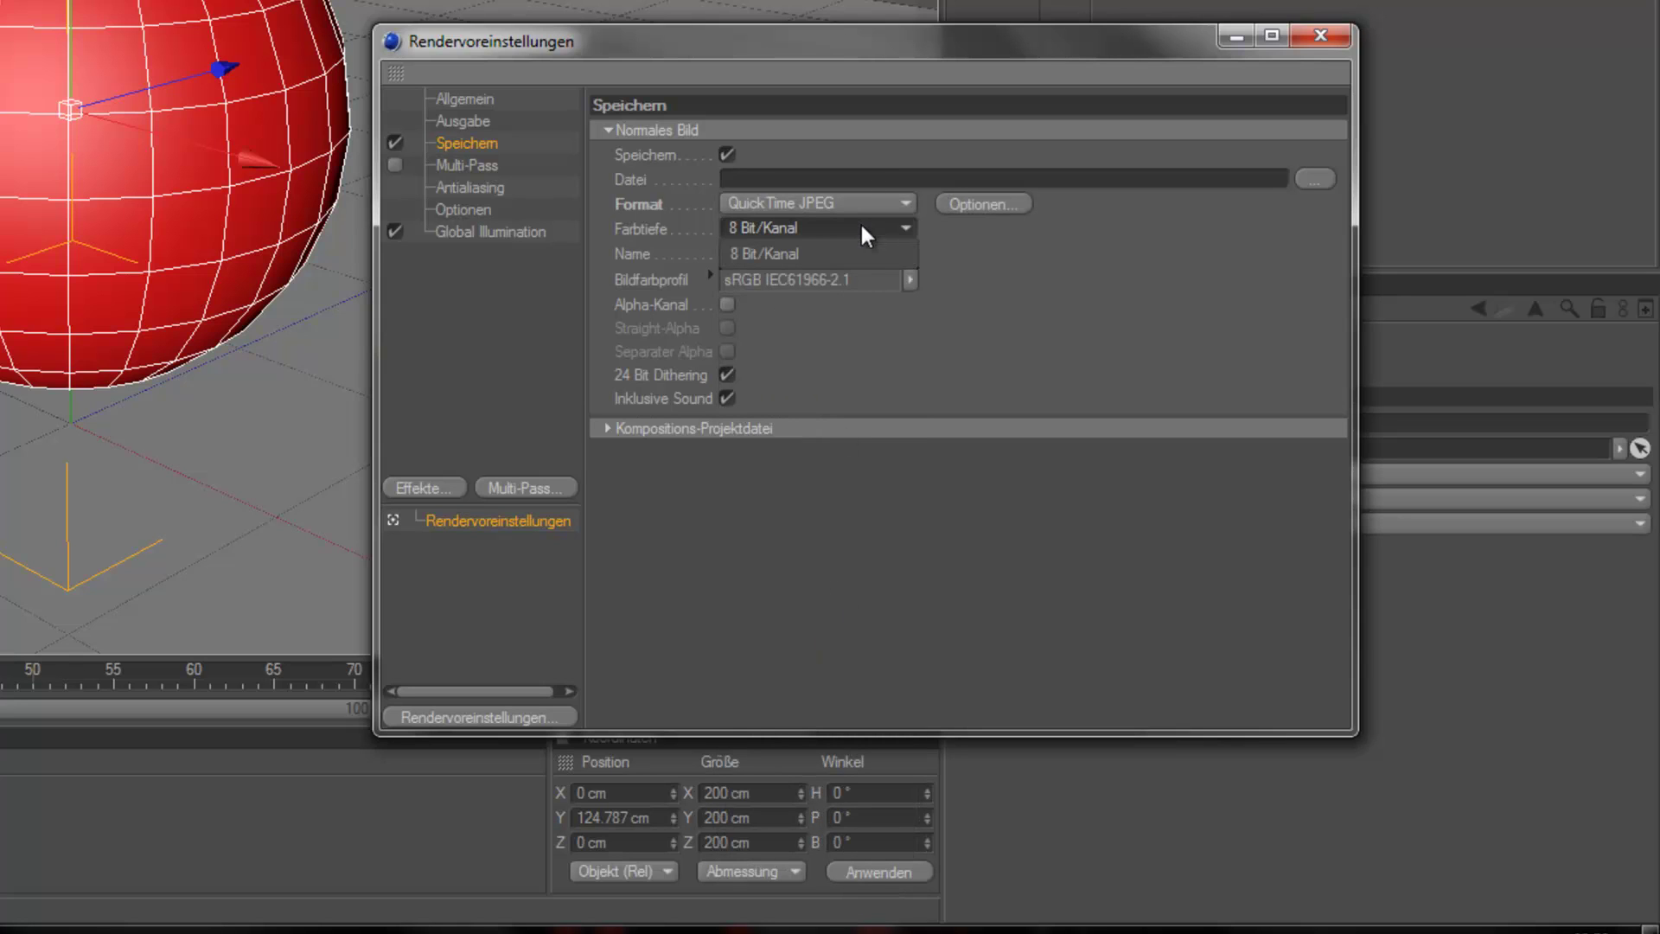
Step: Name the render output file 'neu' and close the render settings
left_click(765, 179)
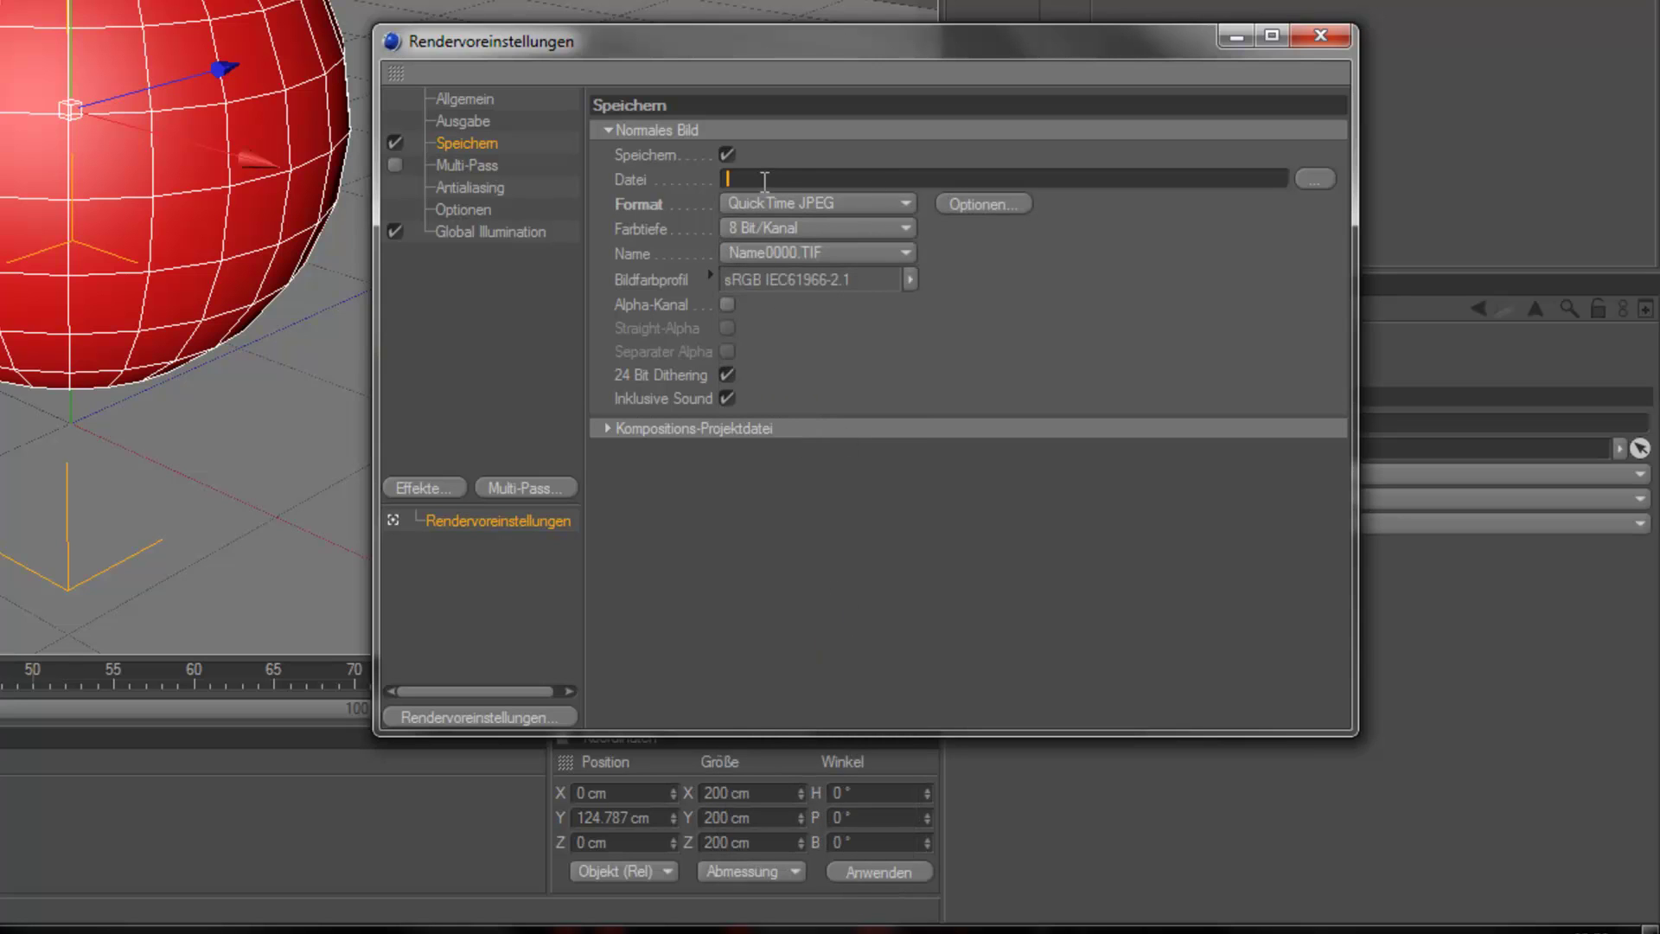
left_click(1323, 182)
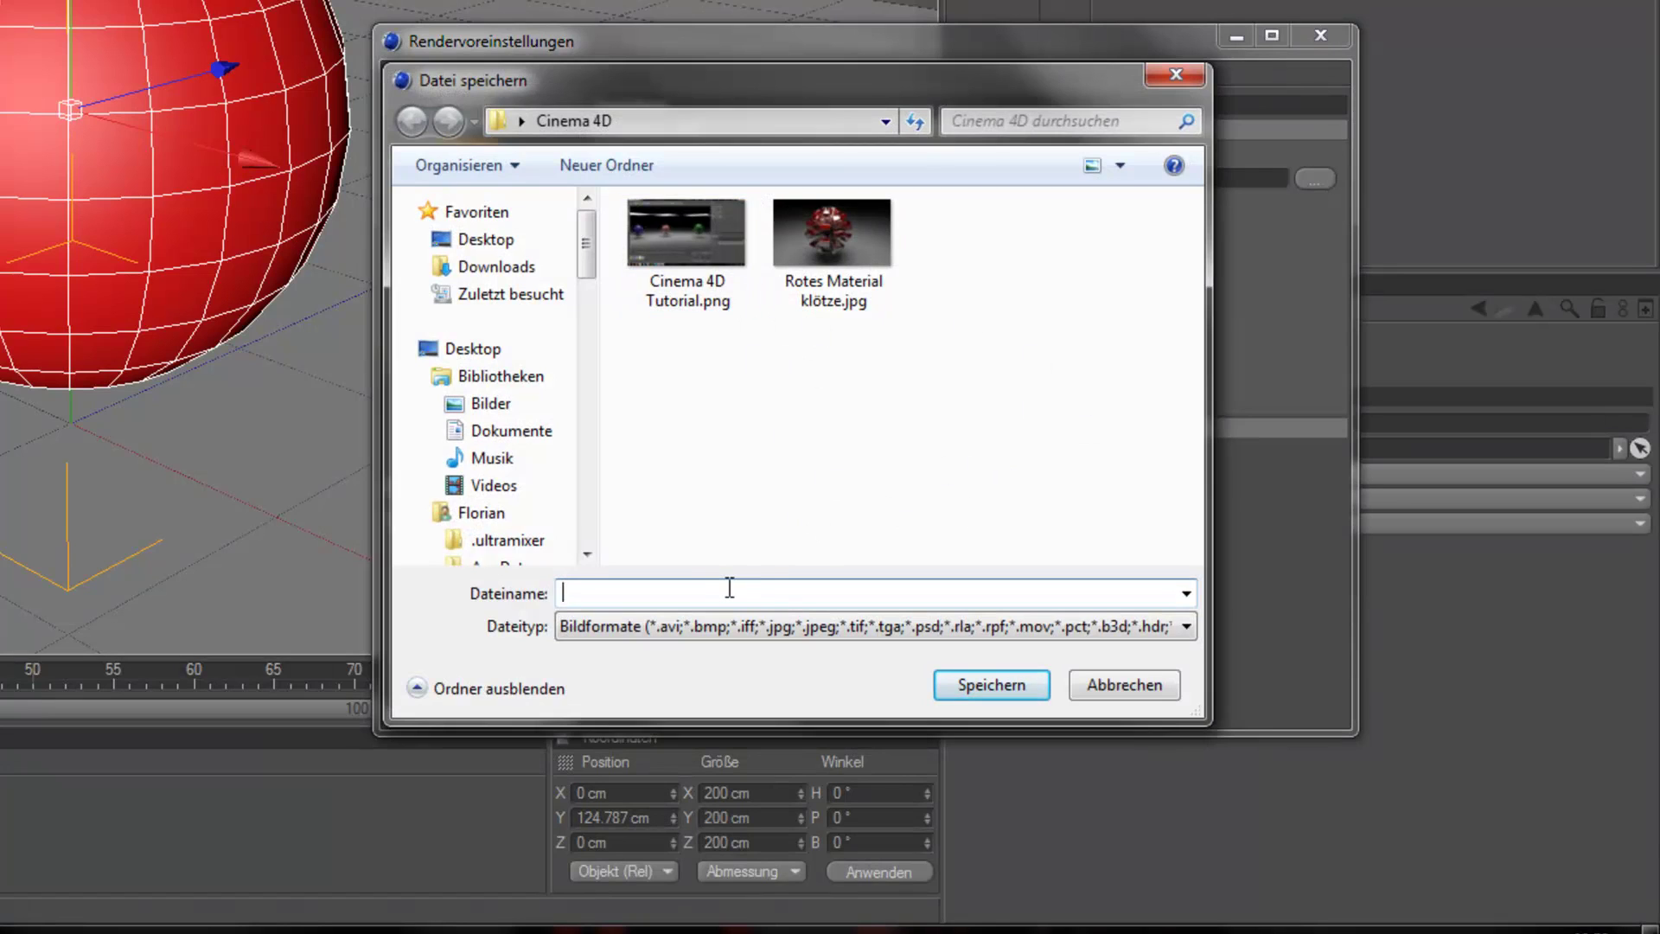
type("neu")
key("Return")
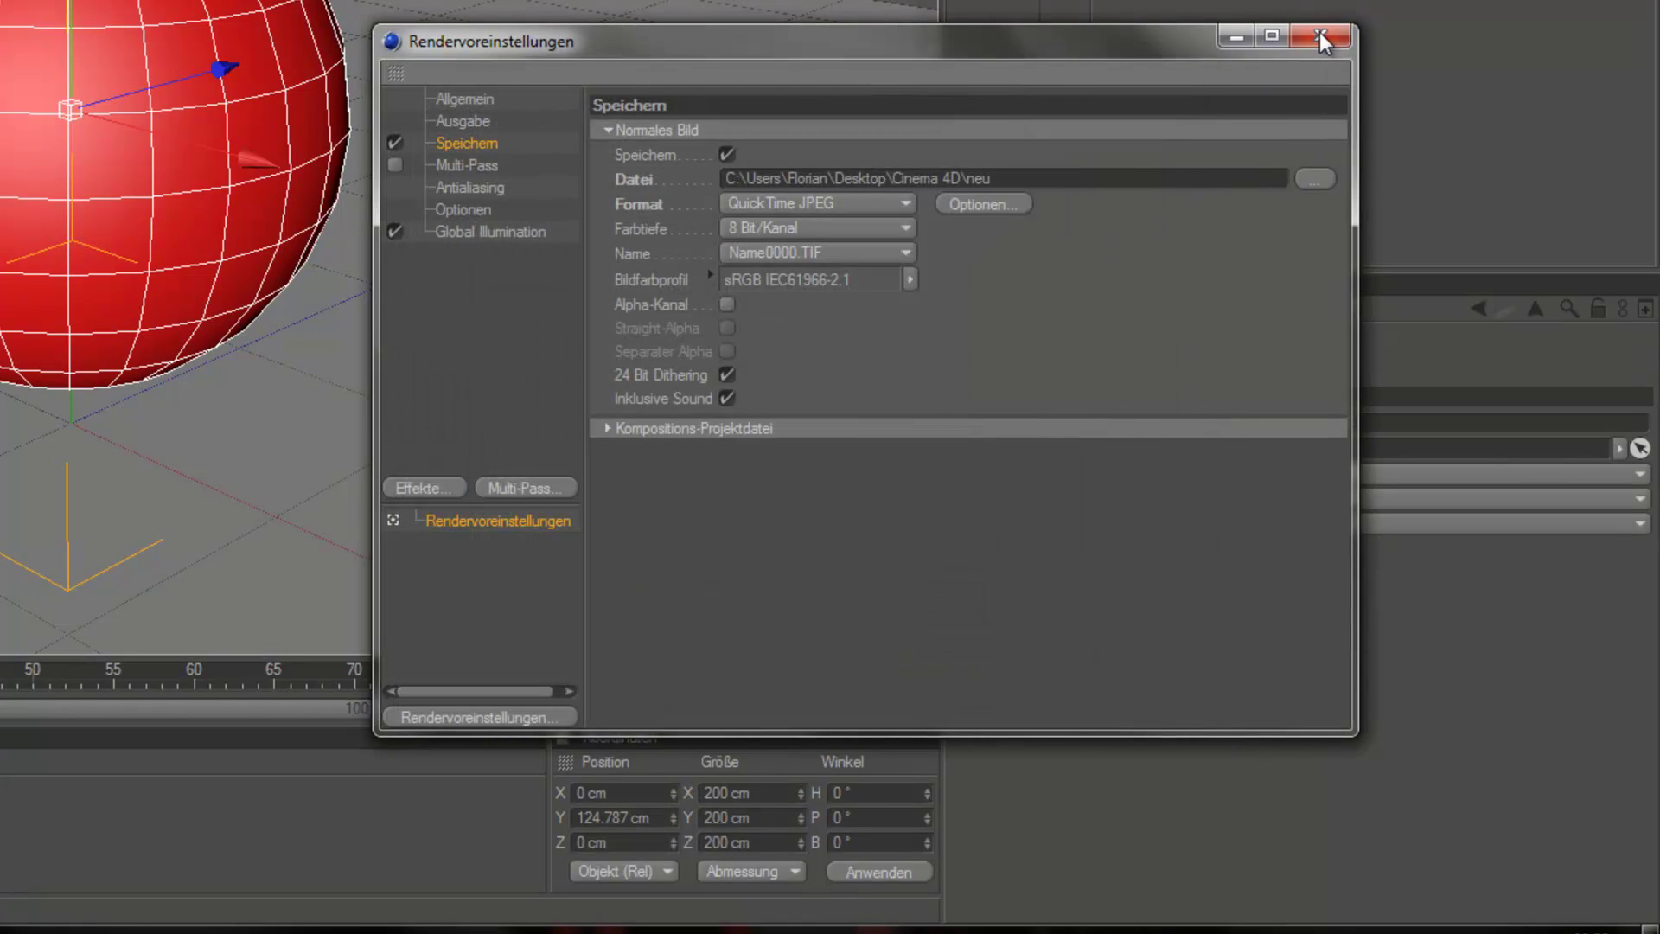
left_click(1320, 36)
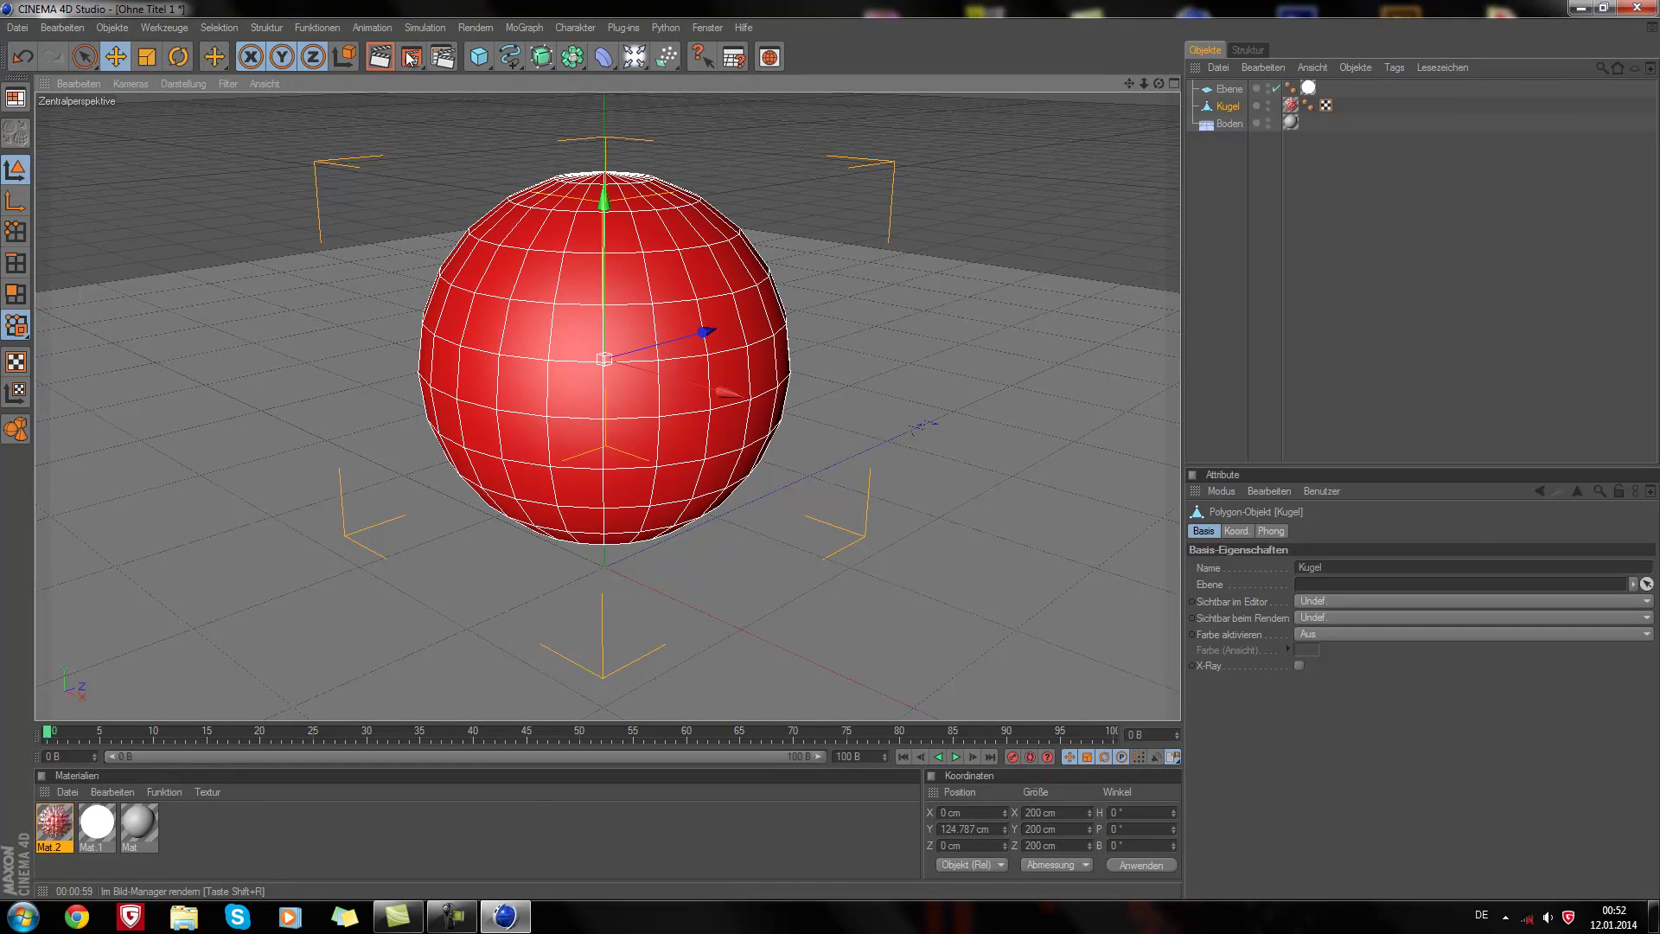
Step: Start the render to the Picture Viewer, abort it, and minimize Cinema 4D
left_click(410, 57)
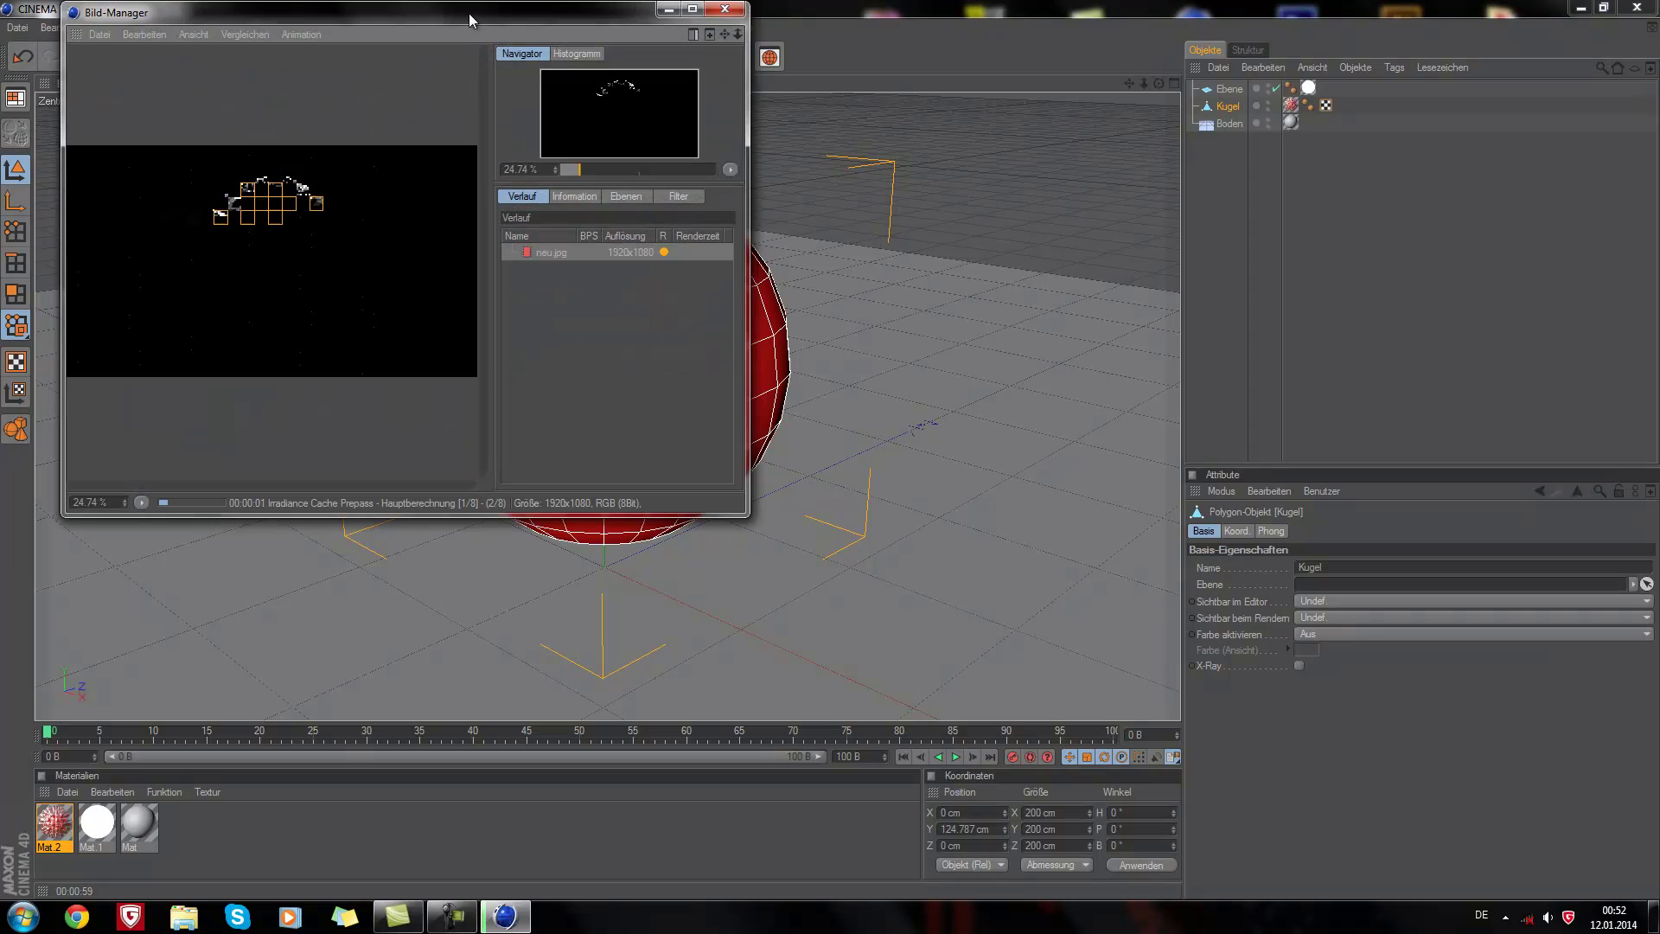
left_click_drag(469, 13, 912, 75)
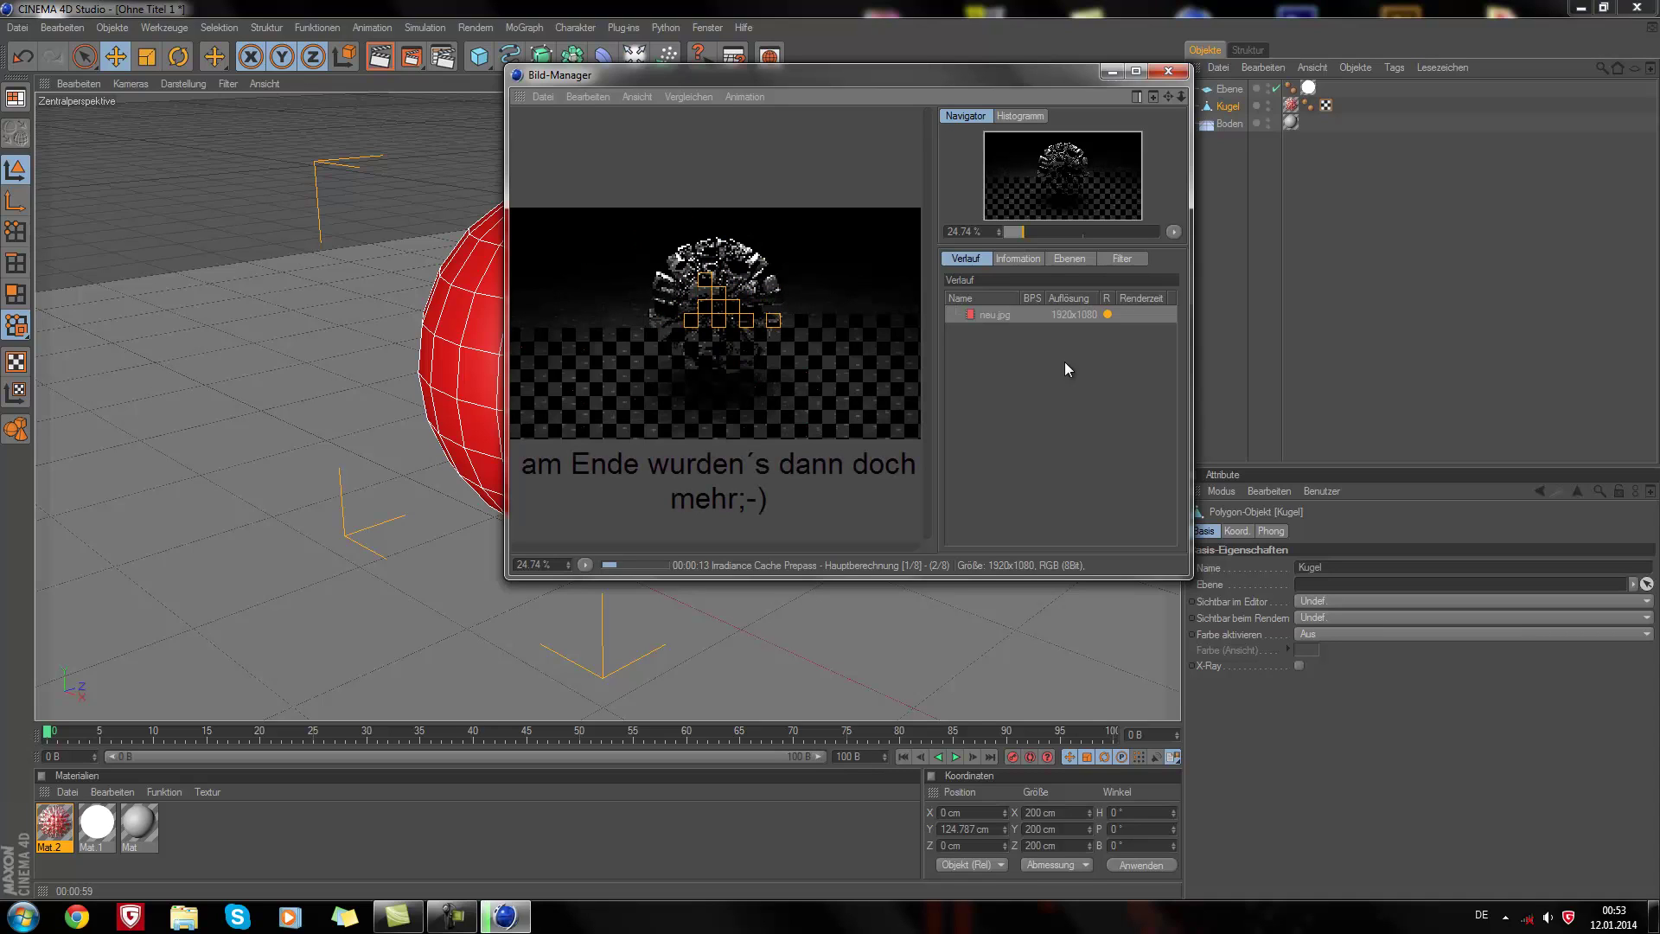
left_click(1168, 71)
left_click(873, 524)
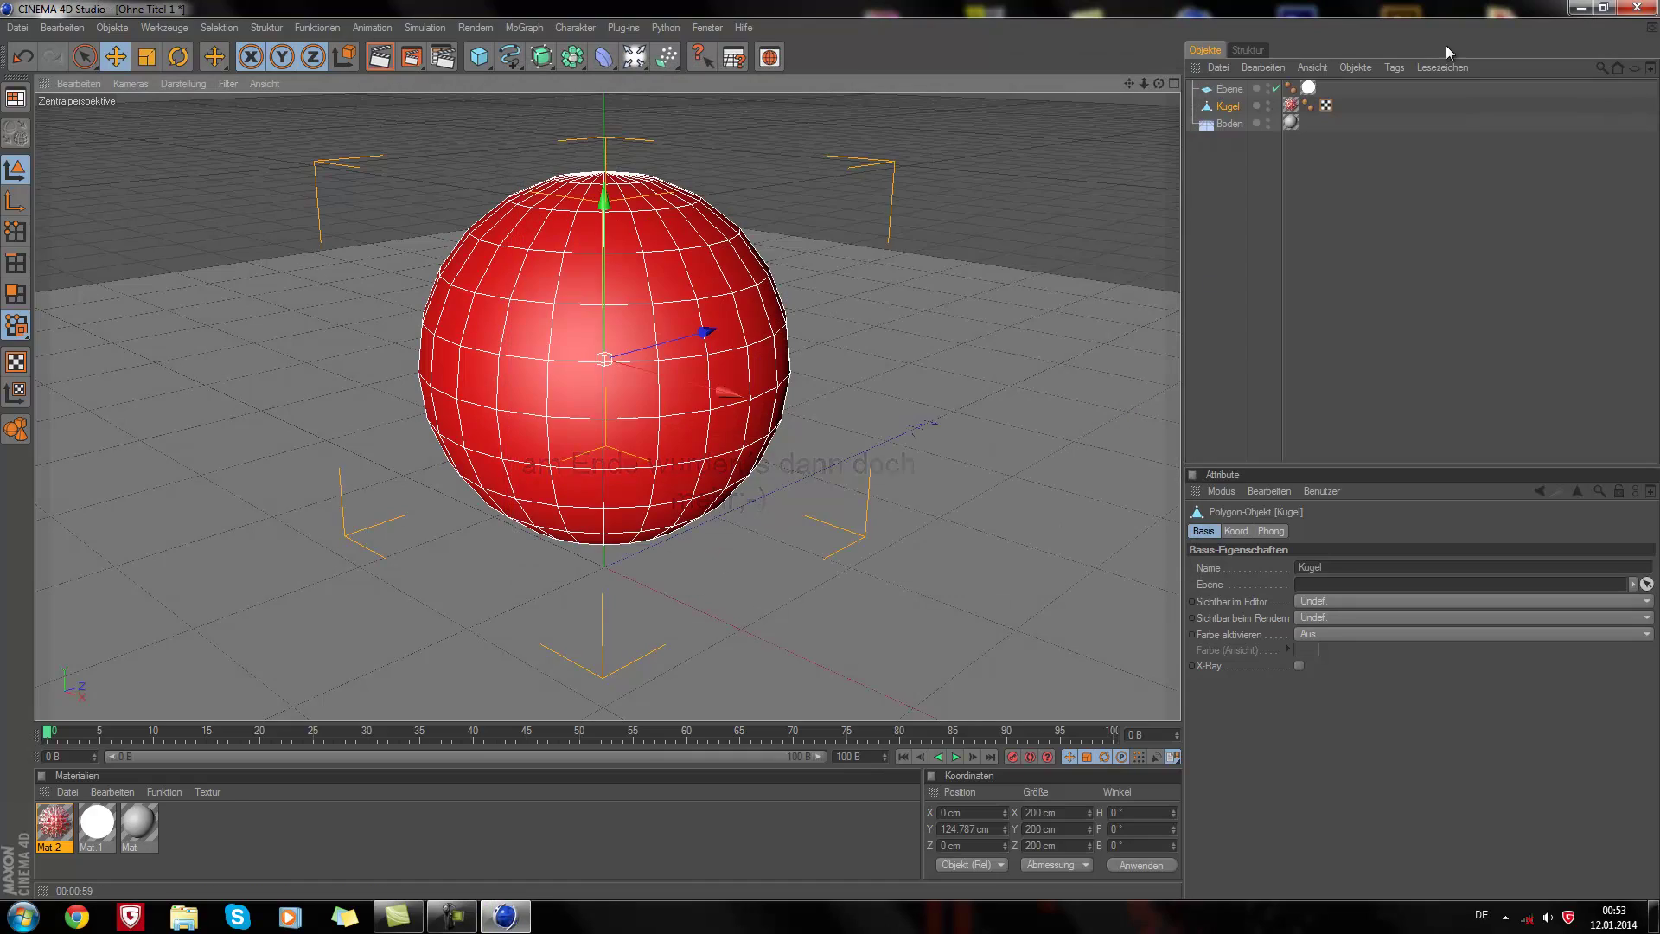
left_click(1580, 7)
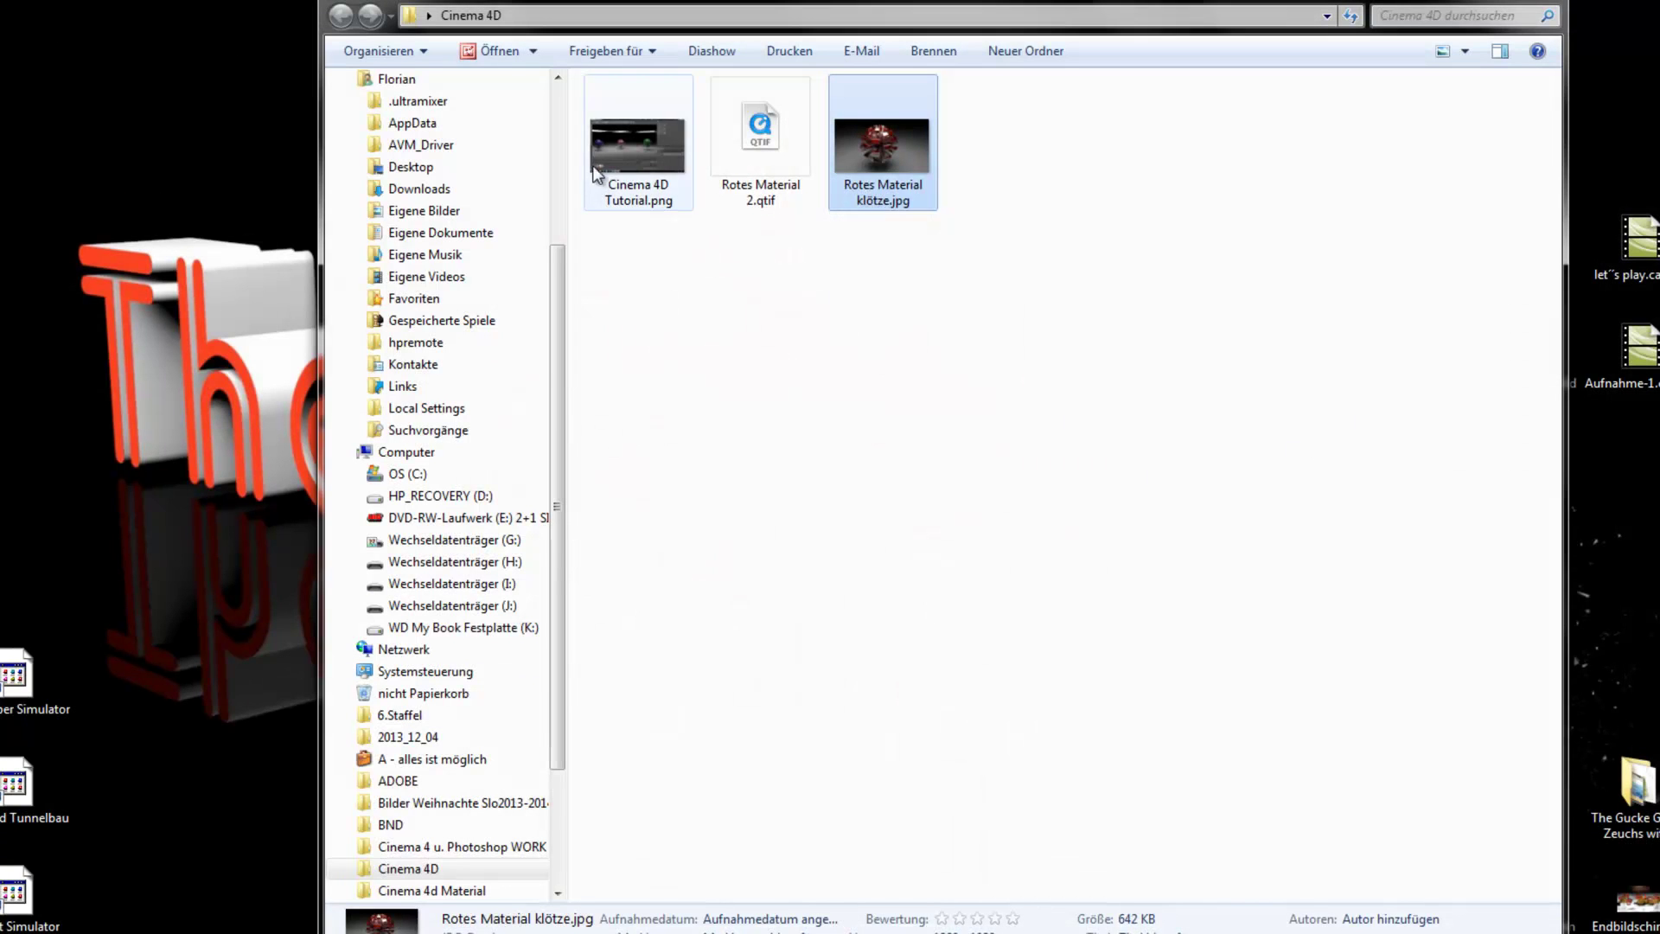
Step: Close the full-screen render image to return to the Cinema 4D folder
left_click(584, 127)
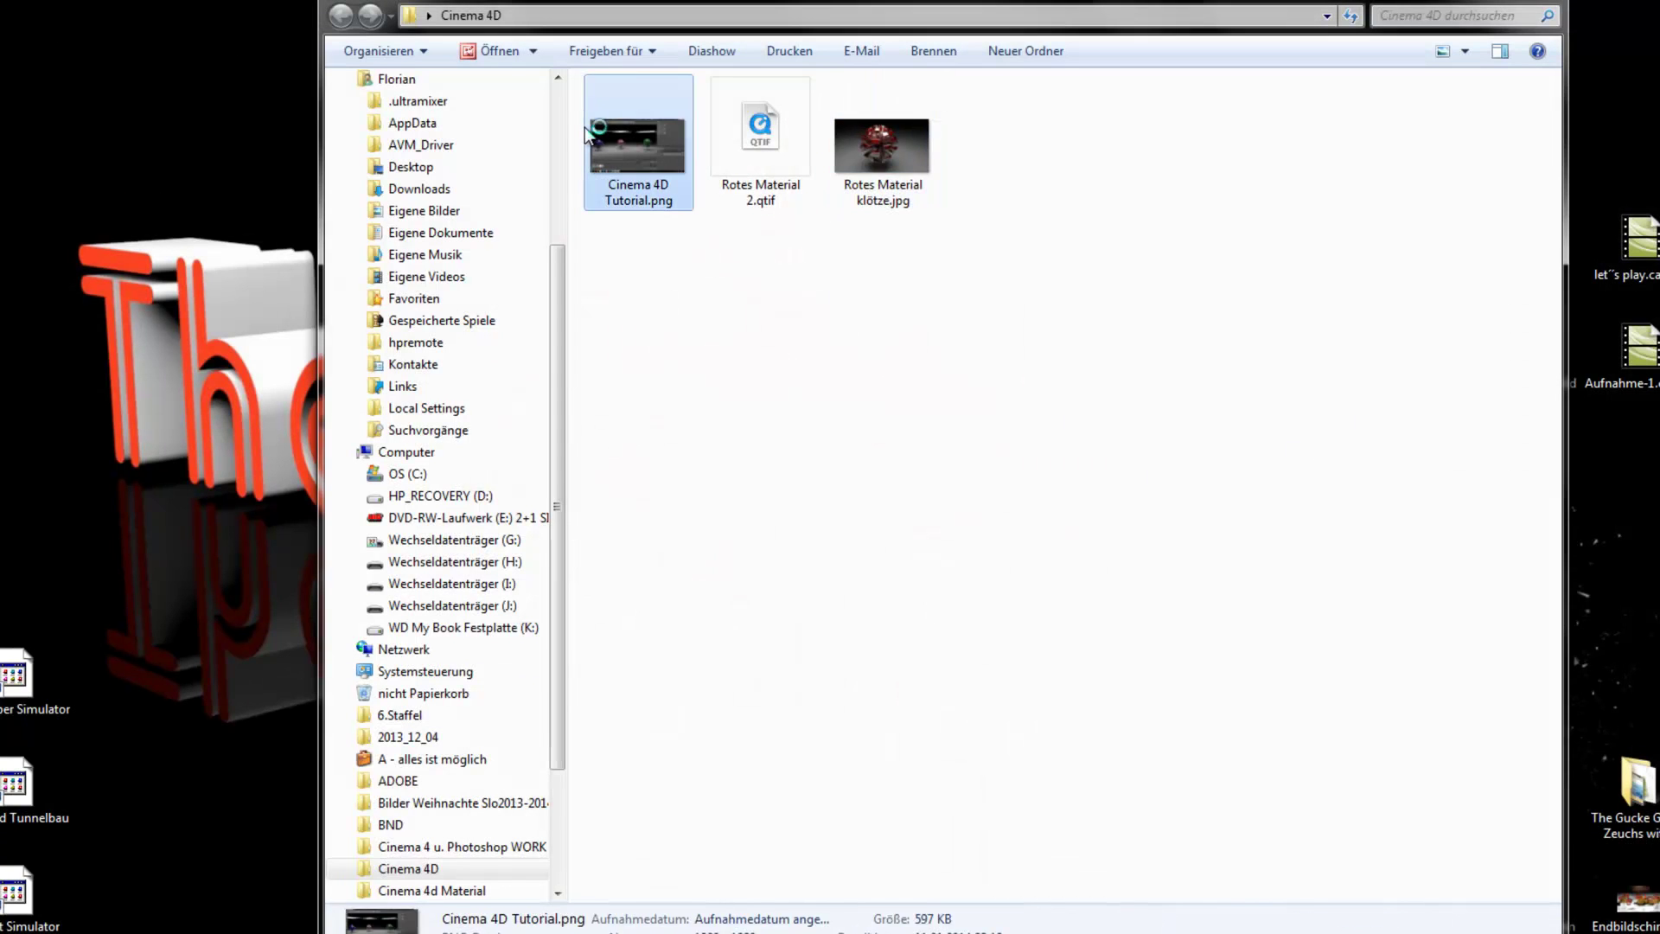